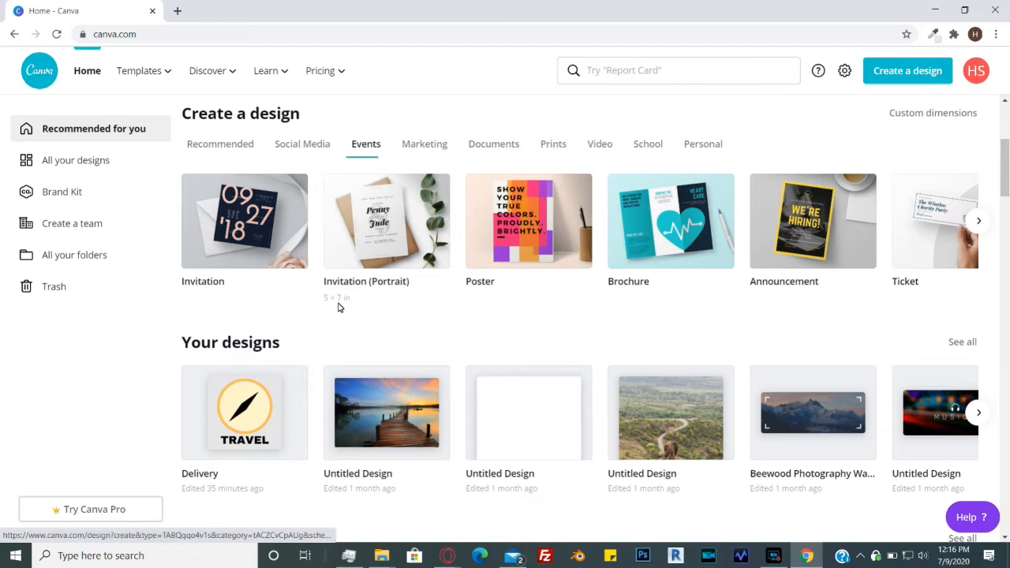
- Open the Delivery design from Your designs in a new browser window
{"action": "scroll", "coordinate": [338, 307], "scroll_direction": "down", "scroll_amount": 2}
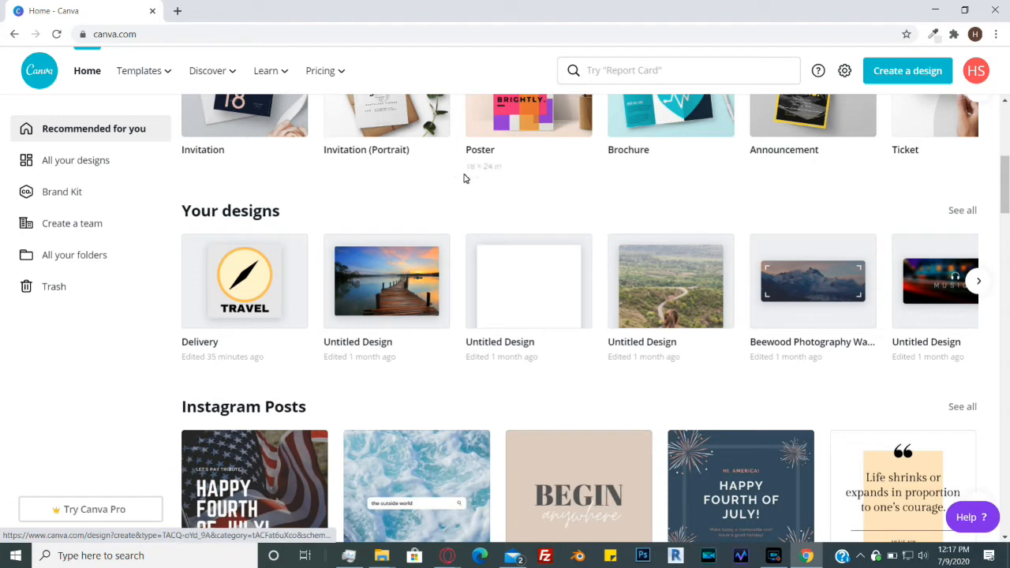
{"action": "right_click", "coordinate": [248, 287]}
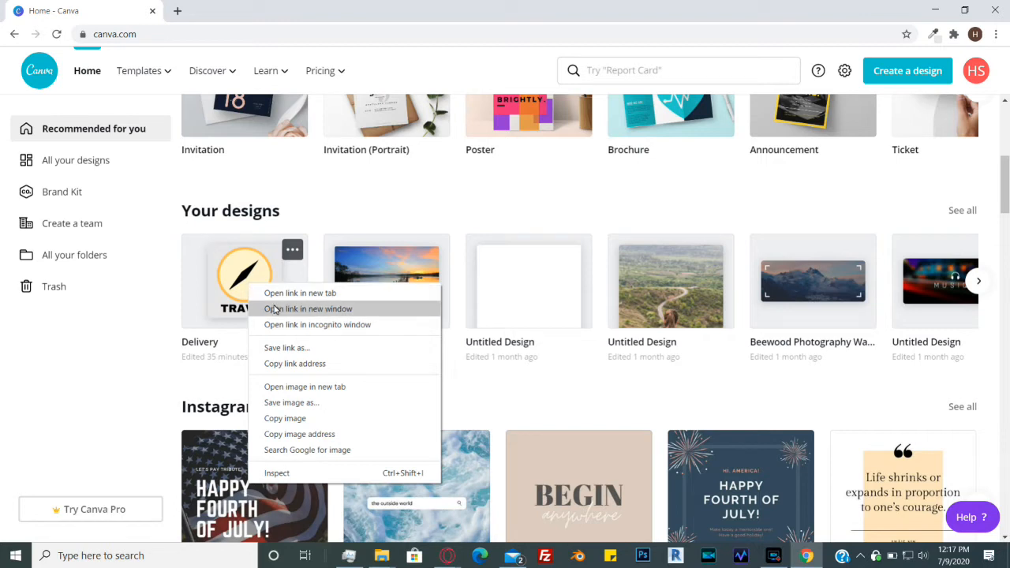
{"action": "left_click", "coordinate": [282, 313]}
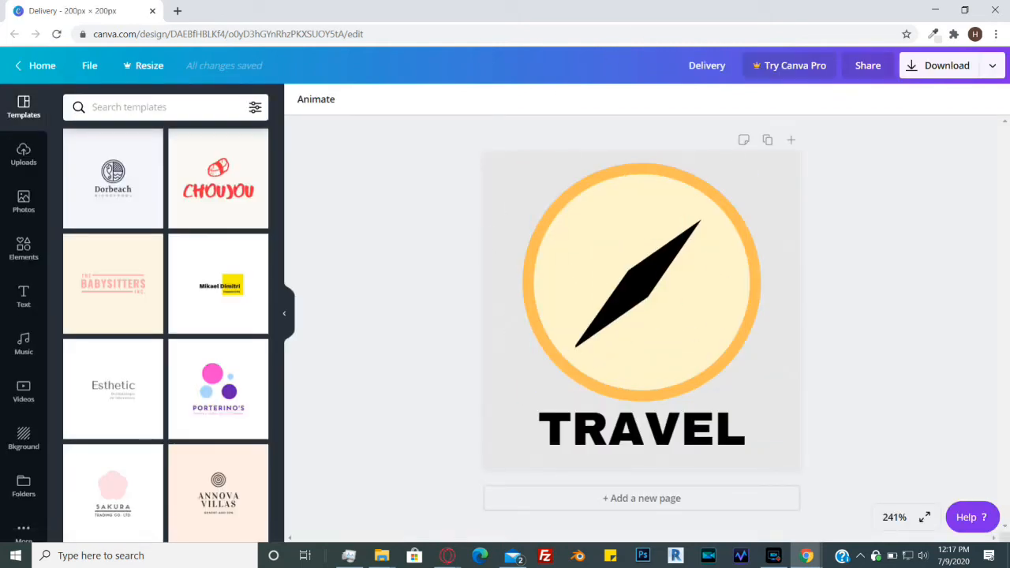
- Snap the Delivery design window to one half of the screen and collapse its side panel
{"action": "left_click_drag", "start_coordinate": [675, 7], "coordinate": [206, 25]}
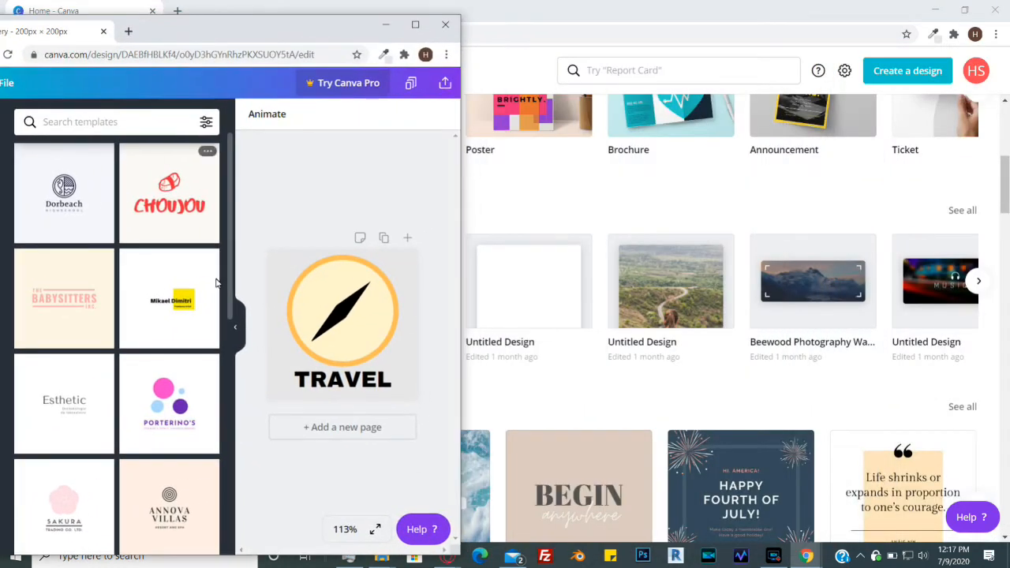
{"action": "left_click", "coordinate": [235, 328]}
{"action": "mouse_move", "coordinate": [356, 30]}
{"action": "left_mouse_down"}
{"action": "mouse_move", "coordinate": [505, 32]}
{"action": "mouse_move", "coordinate": [387, 39]}
{"action": "mouse_move", "coordinate": [378, 20]}
{"action": "mouse_move", "coordinate": [366, 22]}
{"action": "left_mouse_up"}
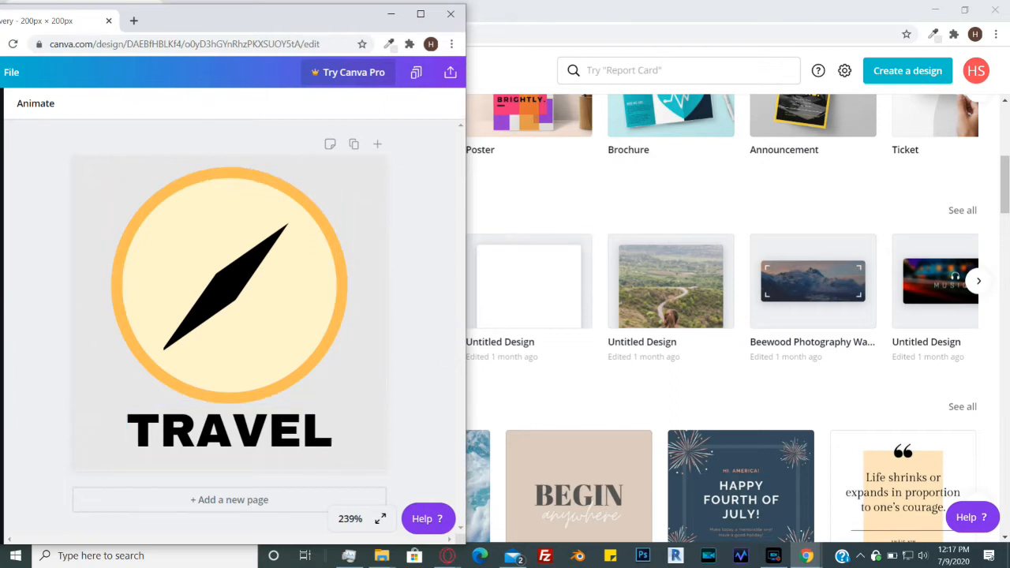
- Snap the Canva home window to the other half and resize both windows to sit side by side
{"action": "left_click_drag", "start_coordinate": [543, 7], "coordinate": [1009, 136]}
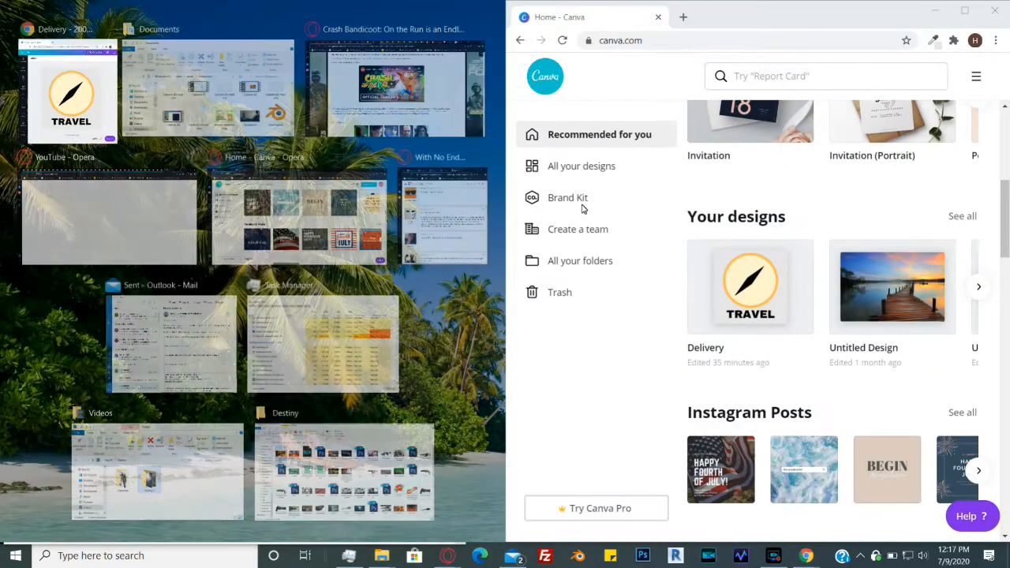
{"action": "left_click", "coordinate": [763, 24]}
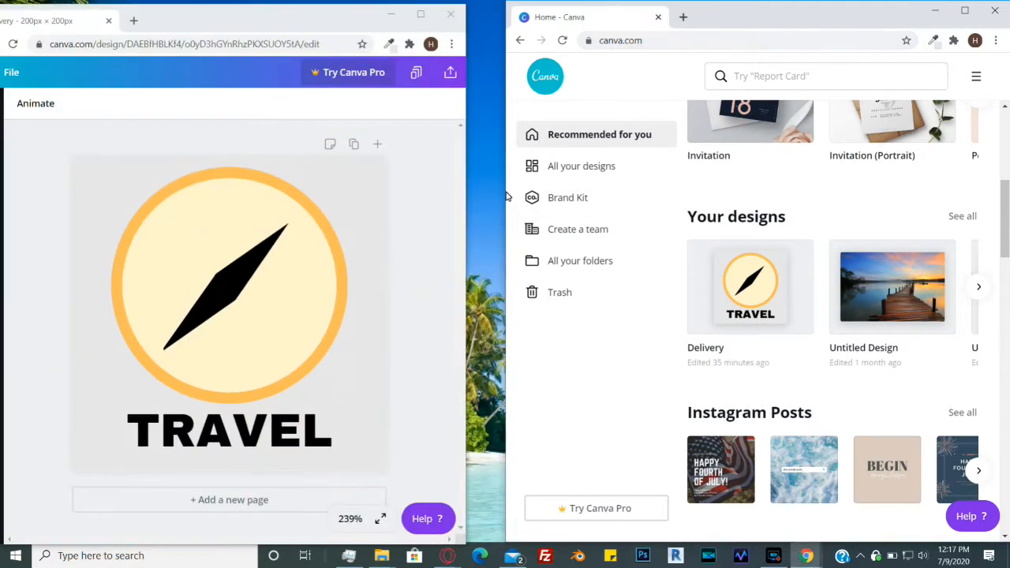
{"action": "left_click_drag", "start_coordinate": [505, 196], "coordinate": [352, 214]}
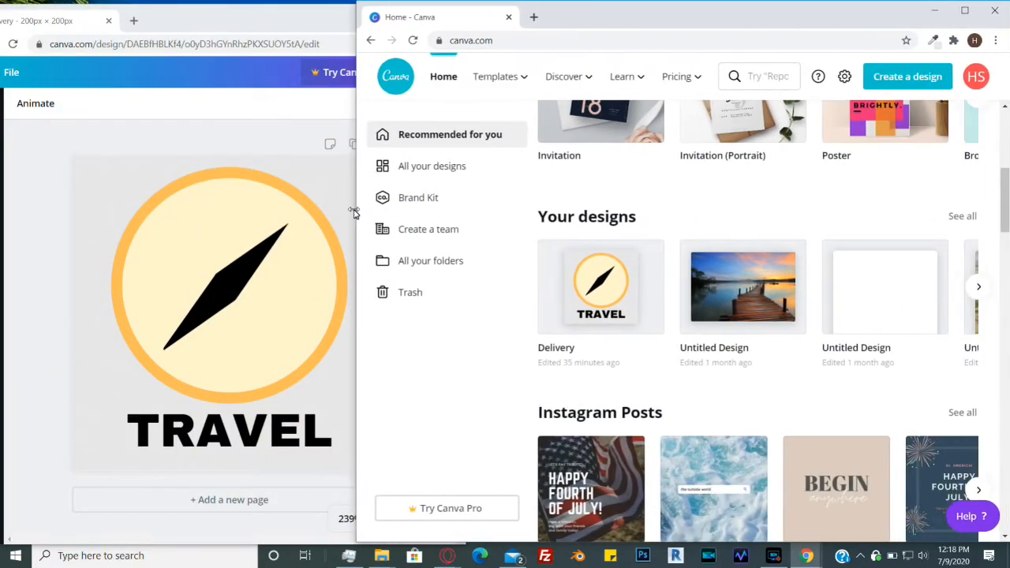
{"action": "left_click", "coordinate": [311, 17]}
{"action": "left_click_drag", "start_coordinate": [468, 181], "coordinate": [370, 185]}
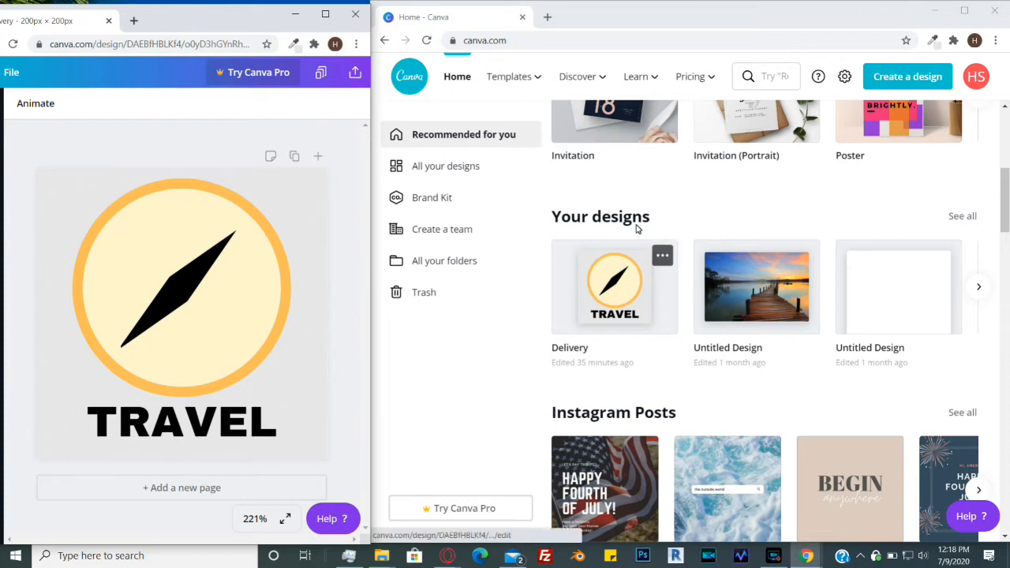
- Create a new design with custom dimensions of 200 by 200 px
{"action": "scroll", "coordinate": [801, 300], "scroll_direction": "up", "scroll_amount": 5}
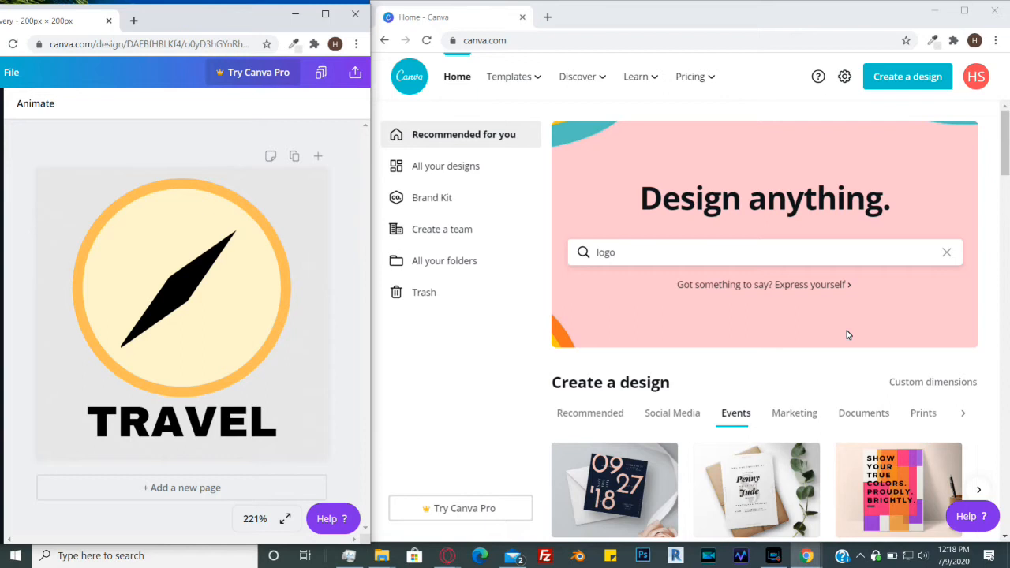
{"action": "left_click", "coordinate": [916, 390]}
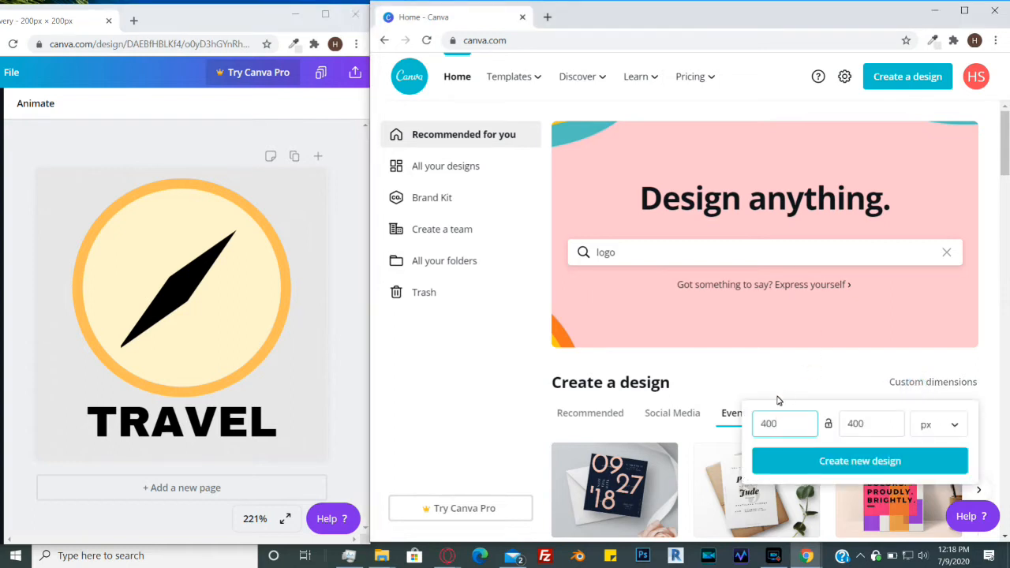
{"action": "left_click_drag", "start_coordinate": [796, 428], "coordinate": [752, 430]}
{"action": "type", "text": "200"}
{"action": "left_click_drag", "start_coordinate": [876, 425], "coordinate": [826, 426]}
{"action": "type", "text": "200"}
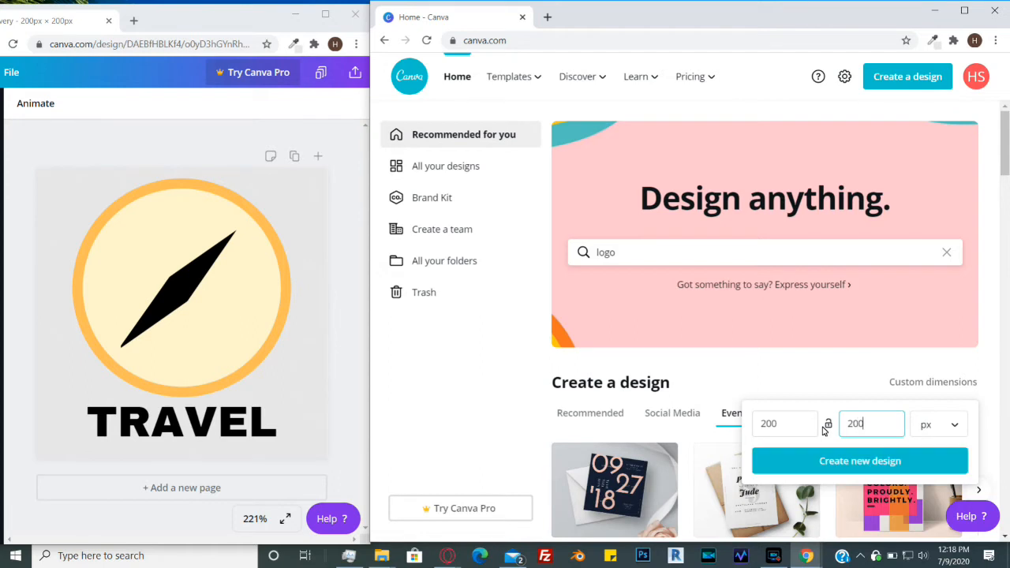
{"action": "left_click", "coordinate": [902, 454]}
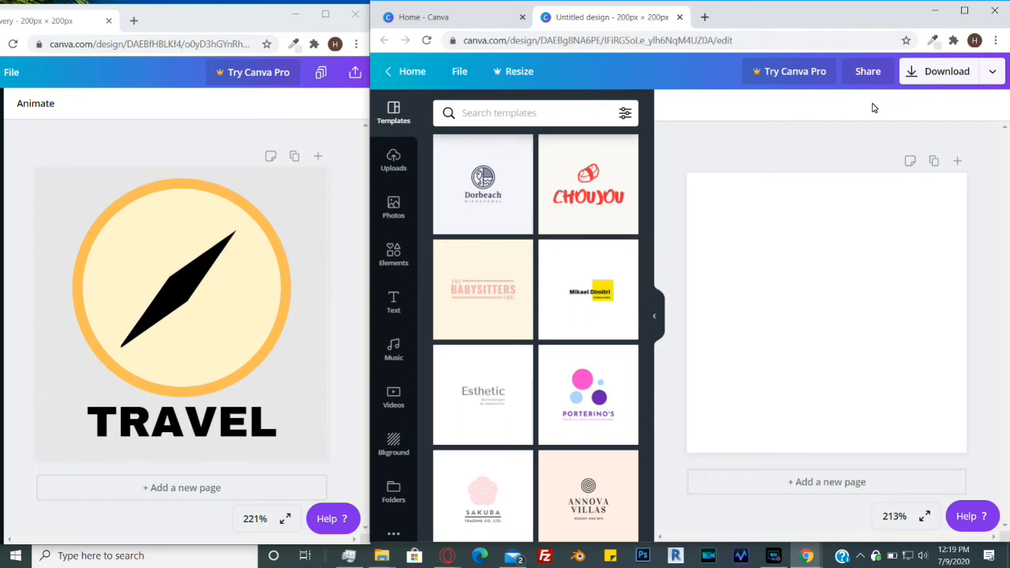
- Search Google Images for compass in a new tab
{"action": "left_click", "coordinate": [705, 17]}
{"action": "type", "text": "compass"}
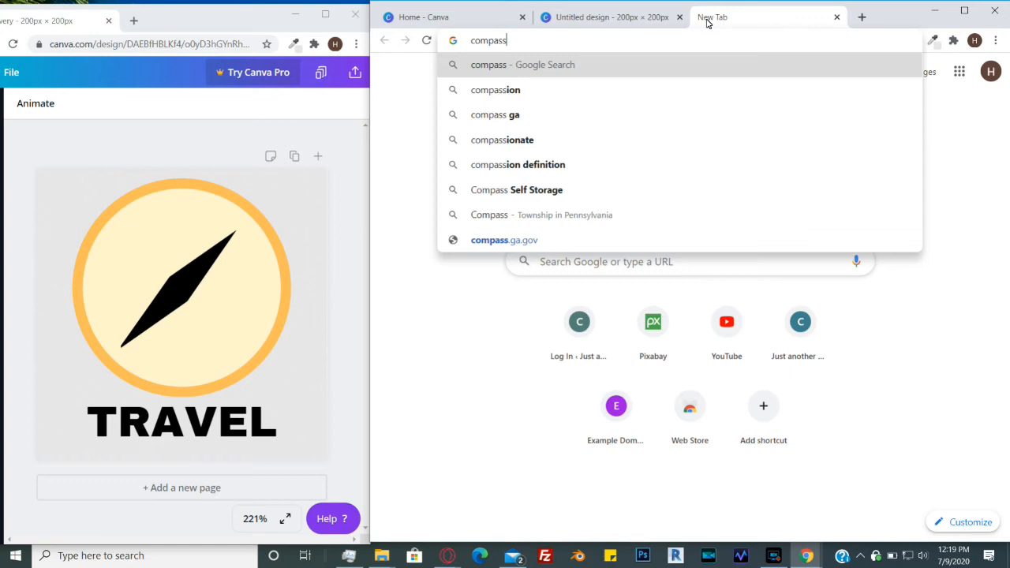
{"action": "key", "text": "Return"}
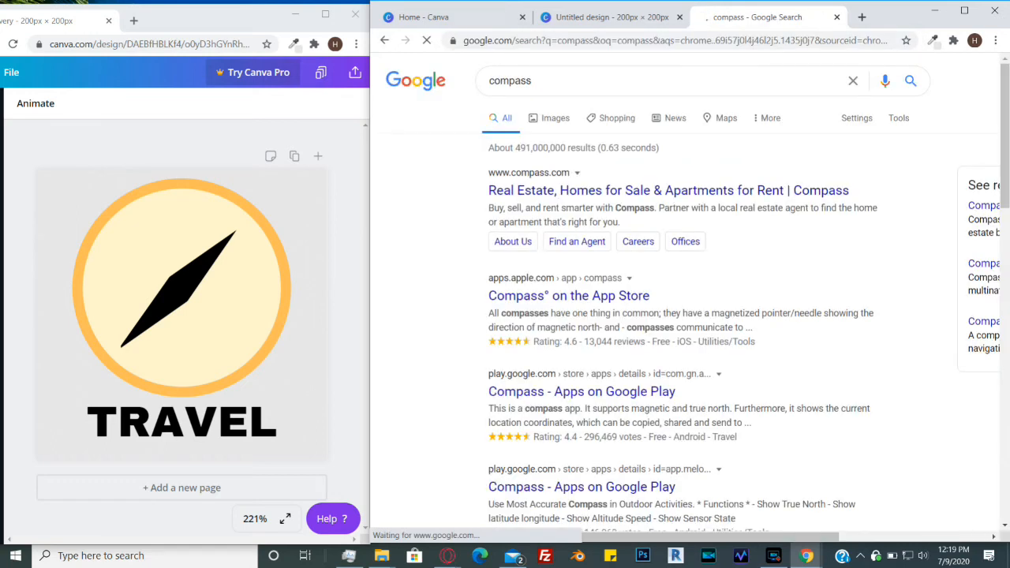
{"action": "left_click", "coordinate": [545, 118]}
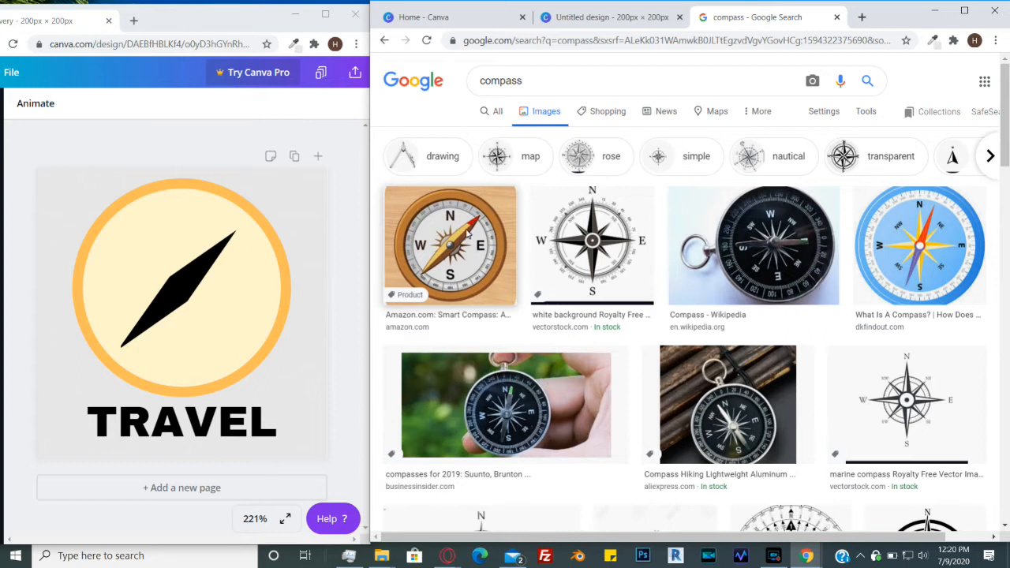
- Return to the new design and add a circle shape from Elements
{"action": "left_click", "coordinate": [594, 19]}
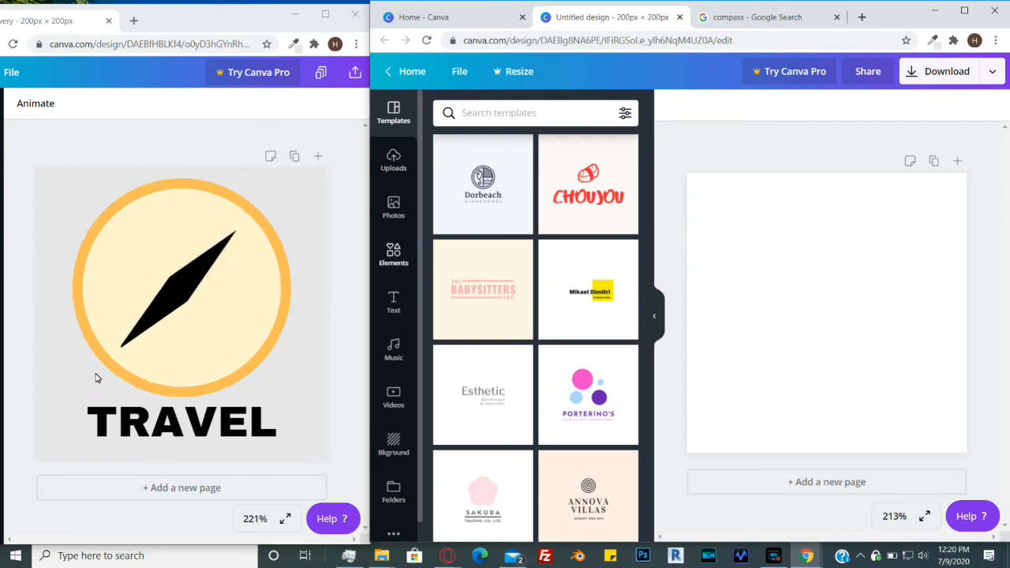
{"action": "left_click", "coordinate": [395, 254]}
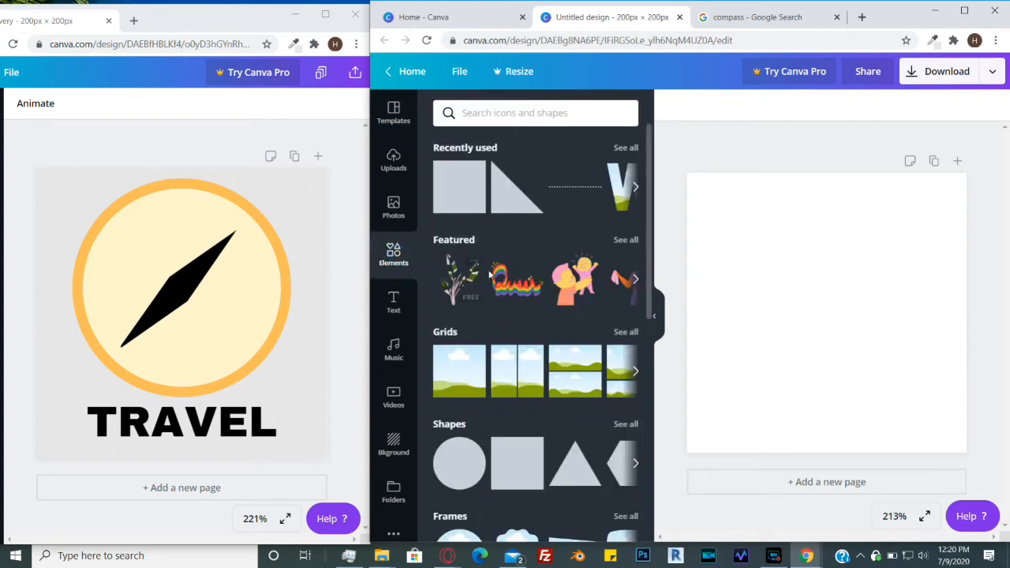
{"action": "scroll", "coordinate": [489, 269], "scroll_direction": "down", "scroll_amount": 3}
{"action": "mouse_move", "coordinate": [462, 336]}
{"action": "left_click", "coordinate": [461, 336]}
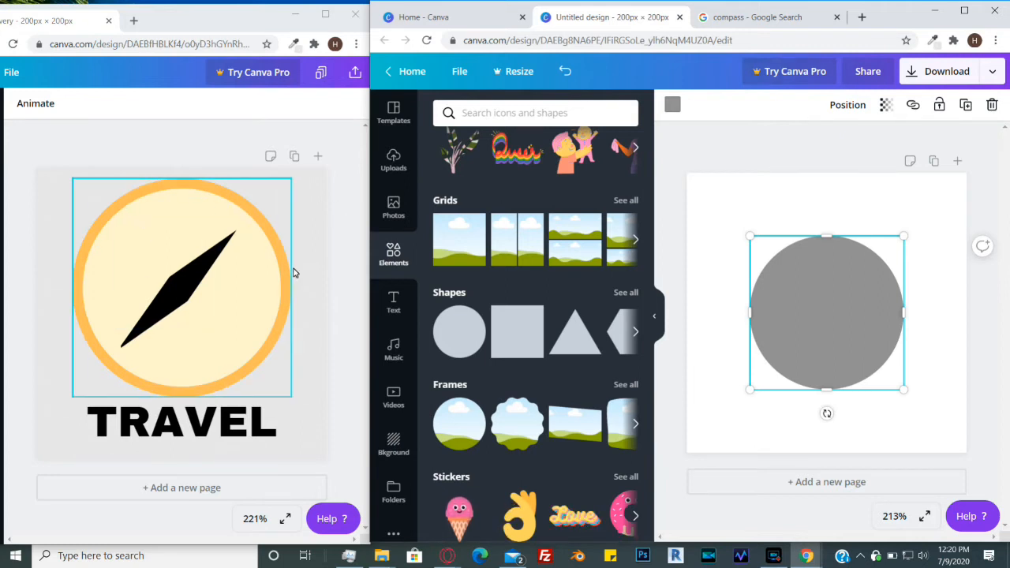
- Fill the circle with Yellow #ffde59 and enlarge it to nearly fill the page, centred
{"action": "left_click", "coordinate": [673, 106]}
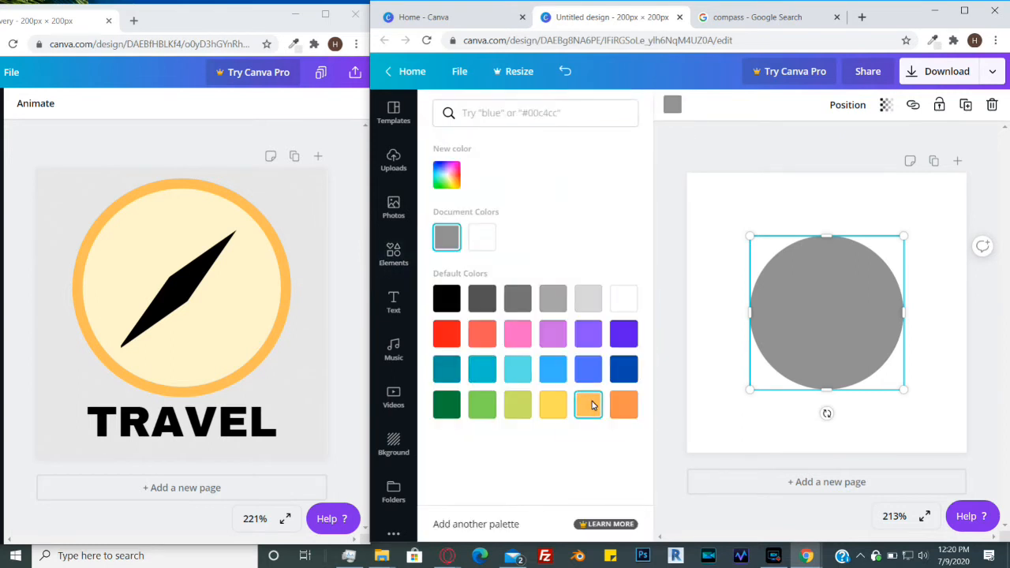
{"action": "left_click", "coordinate": [551, 412]}
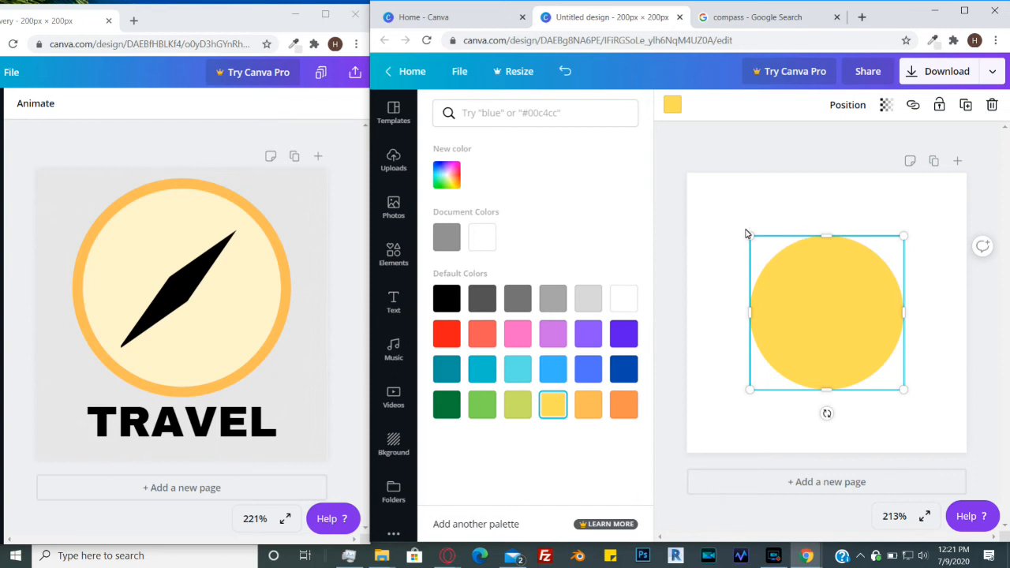
{"action": "left_click_drag", "start_coordinate": [750, 239], "coordinate": [688, 191]}
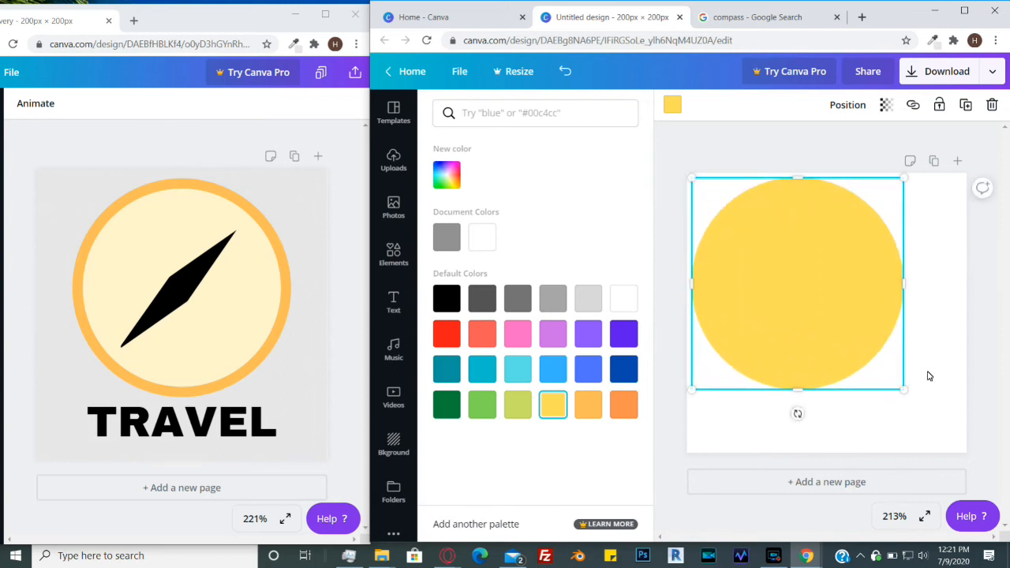
{"action": "left_click_drag", "start_coordinate": [909, 392], "coordinate": [864, 395]}
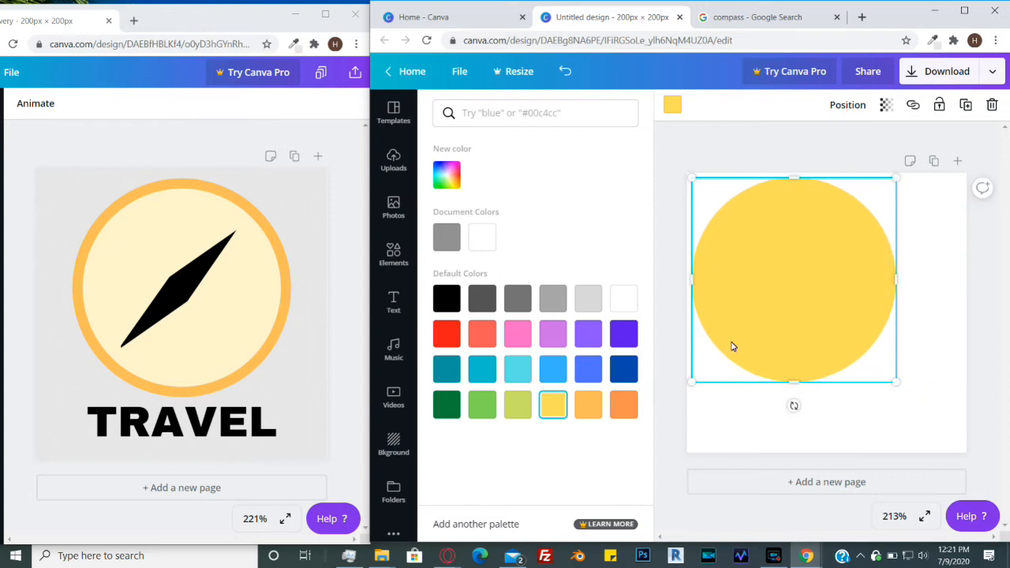
{"action": "left_click_drag", "start_coordinate": [772, 322], "coordinate": [801, 329]}
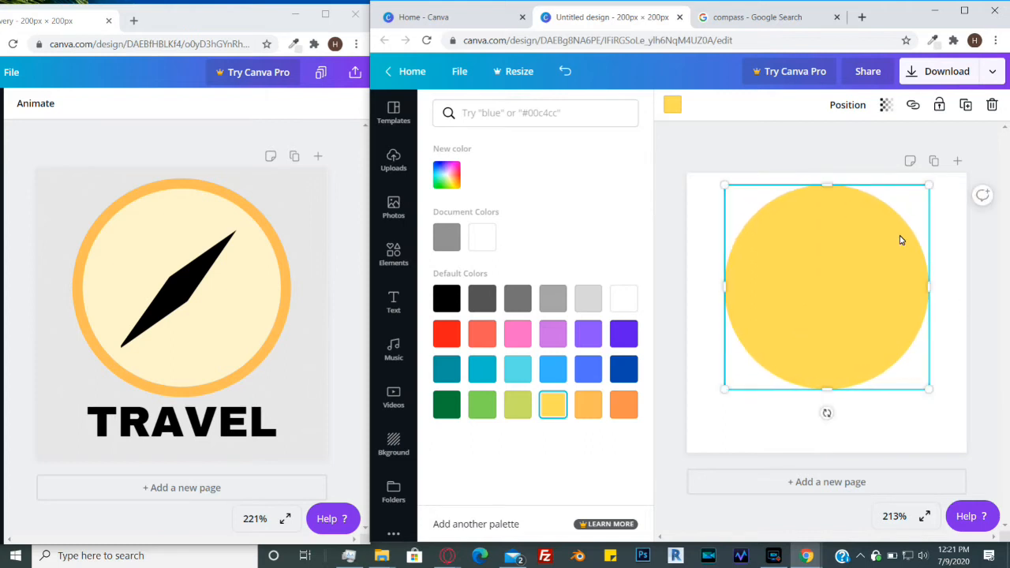
- Add a second circle shape to the page
{"action": "left_click", "coordinate": [947, 245]}
{"action": "left_click", "coordinate": [948, 240]}
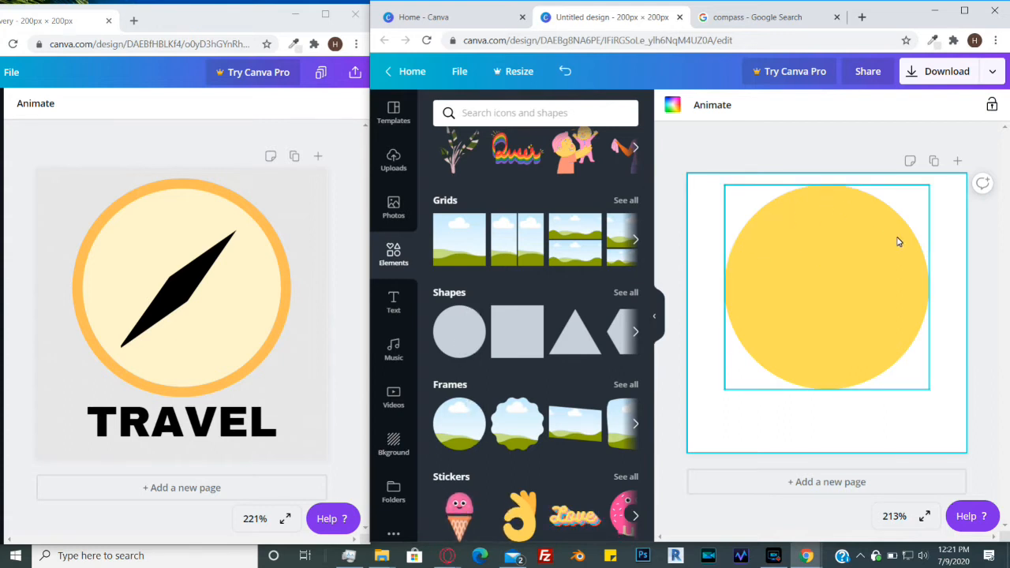
{"action": "left_click", "coordinate": [455, 336]}
{"action": "left_click_drag", "start_coordinate": [851, 297], "coordinate": [811, 314]}
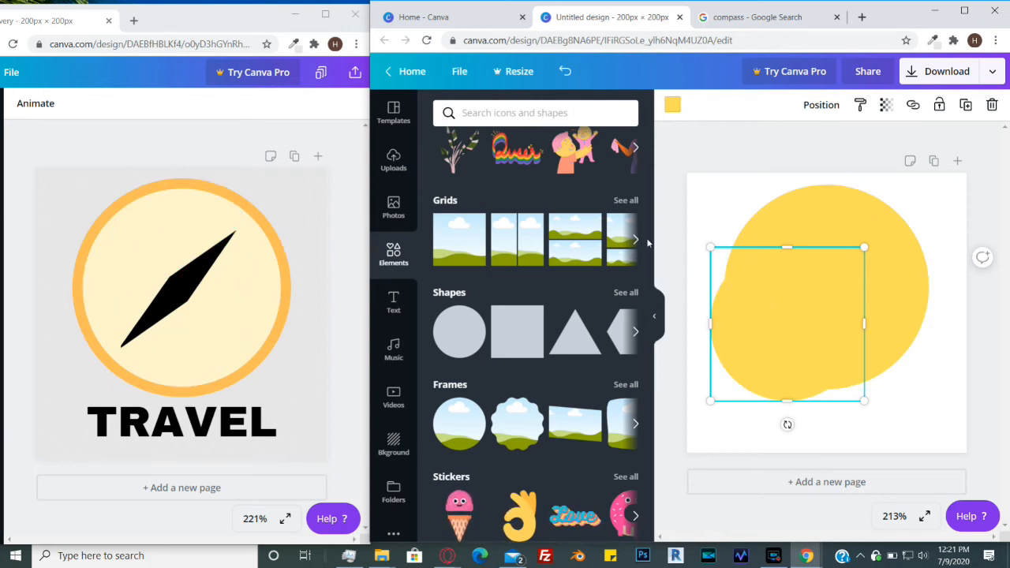
- Set the second circle's colour to a pale yellow, #fff9bf, with the colour picker
{"action": "left_click", "coordinate": [672, 109]}
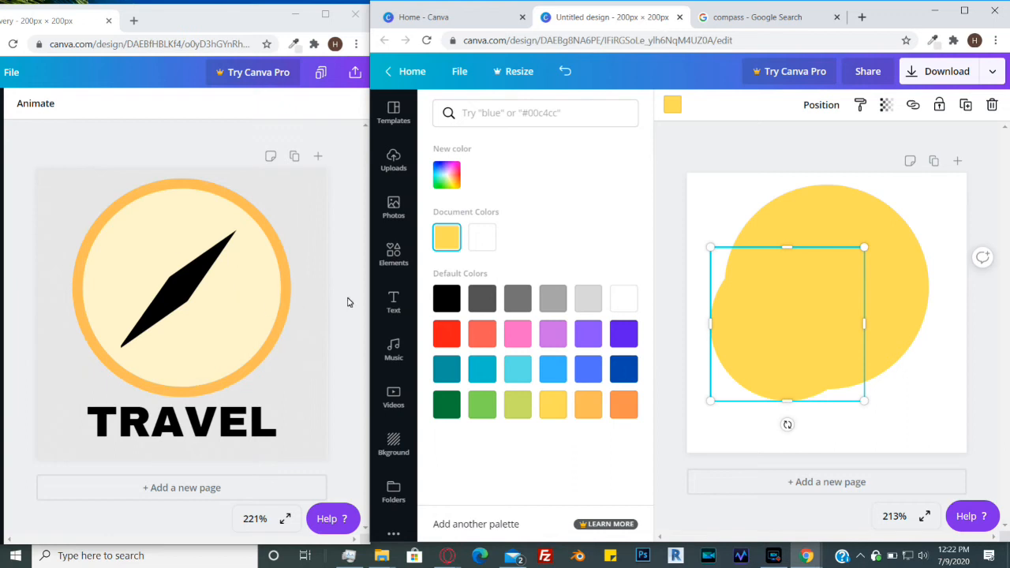
{"action": "left_click", "coordinate": [451, 185]}
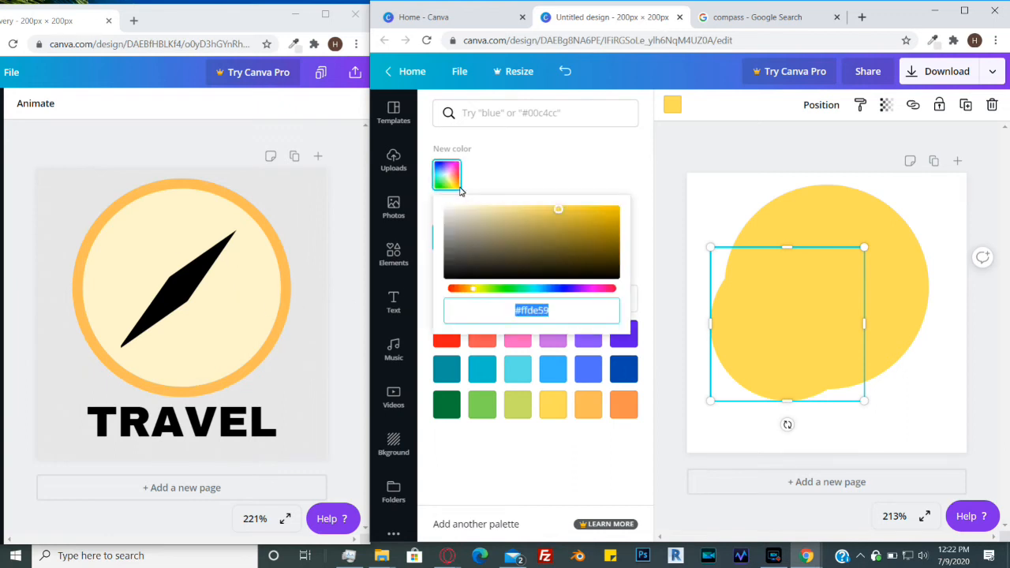
{"action": "left_click_drag", "start_coordinate": [560, 215], "coordinate": [488, 184]}
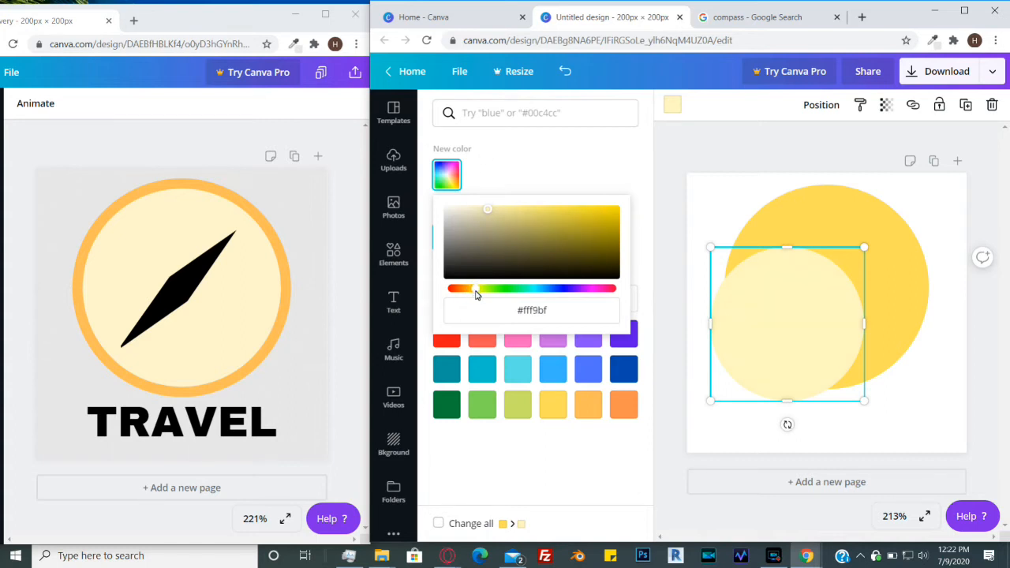
{"action": "left_click_drag", "start_coordinate": [491, 210], "coordinate": [495, 210]}
{"action": "left_click_drag", "start_coordinate": [476, 291], "coordinate": [480, 292]}
{"action": "left_click_drag", "start_coordinate": [496, 212], "coordinate": [488, 204]}
- Centre and enlarge the pale circle inside the yellow one so a yellow ring remains around it
{"action": "left_click_drag", "start_coordinate": [790, 324], "coordinate": [830, 289]}
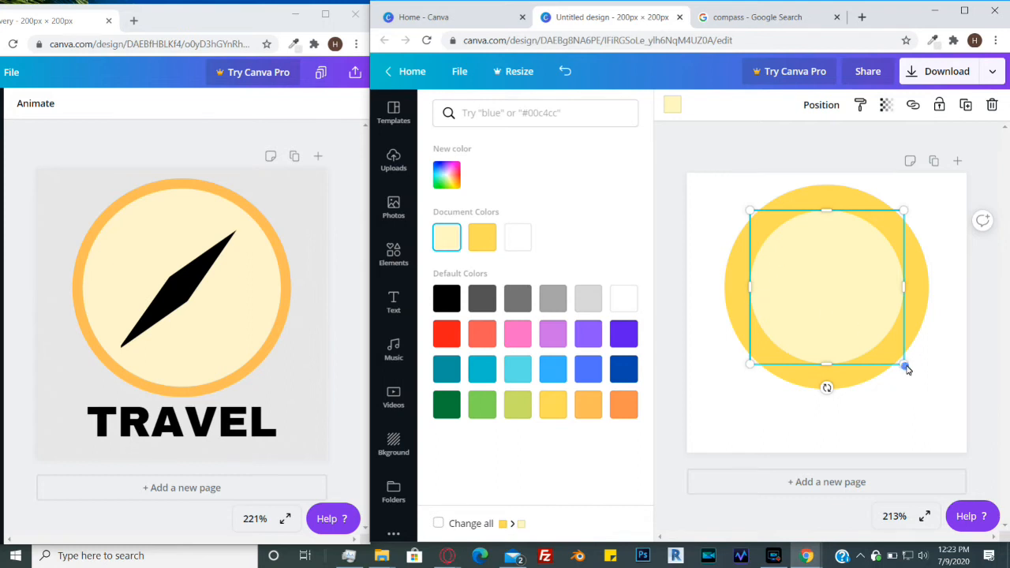
{"action": "left_click_drag", "start_coordinate": [906, 370], "coordinate": [926, 404]}
{"action": "left_click_drag", "start_coordinate": [842, 303], "coordinate": [834, 292]}
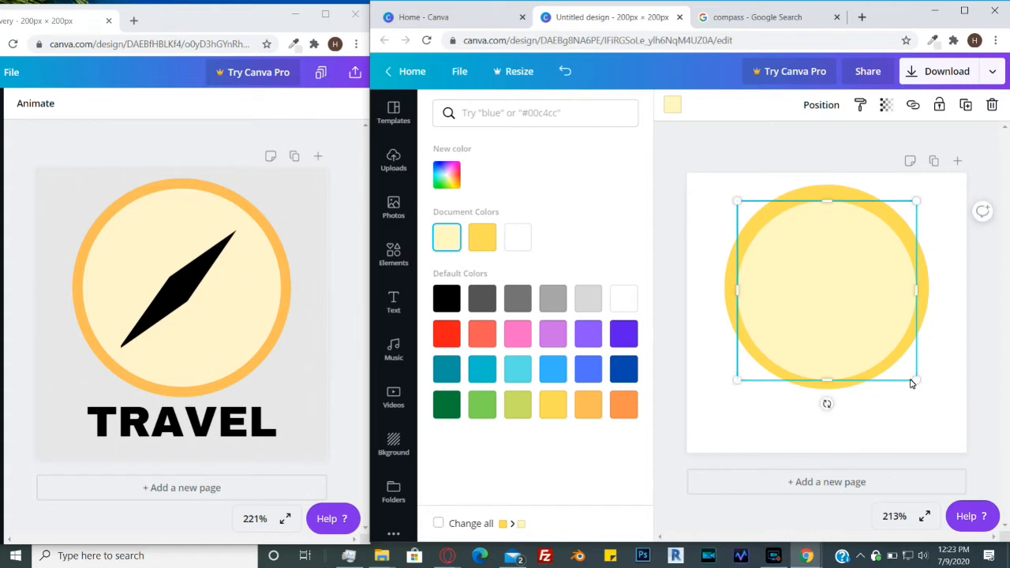
{"action": "left_click_drag", "start_coordinate": [922, 389], "coordinate": [924, 392]}
{"action": "left_click_drag", "start_coordinate": [863, 317], "coordinate": [863, 314]}
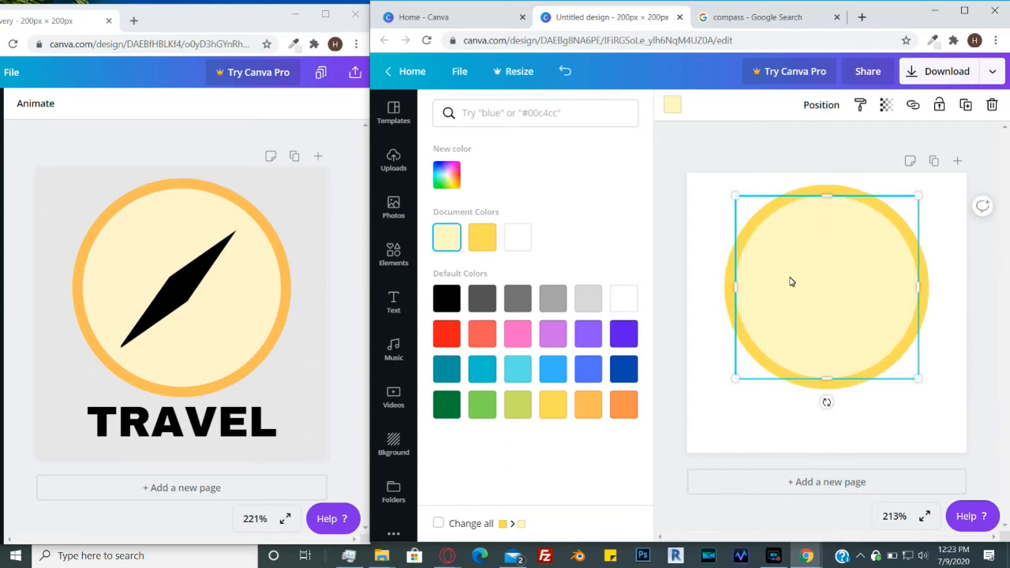
{"action": "left_click", "coordinate": [951, 333]}
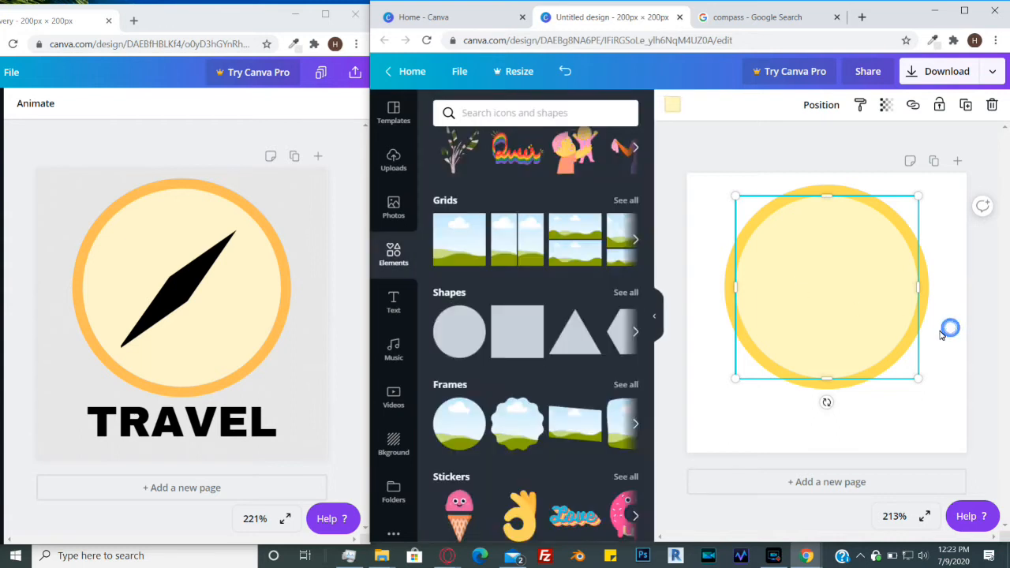
{"action": "left_click", "coordinate": [928, 361]}
{"action": "left_click", "coordinate": [940, 360]}
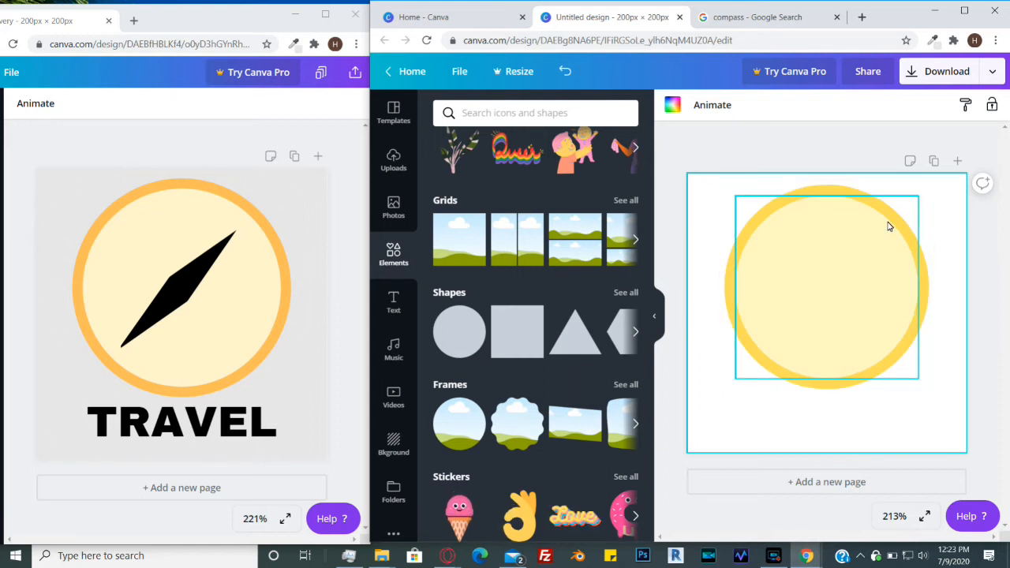
{"action": "left_click", "coordinate": [833, 262]}
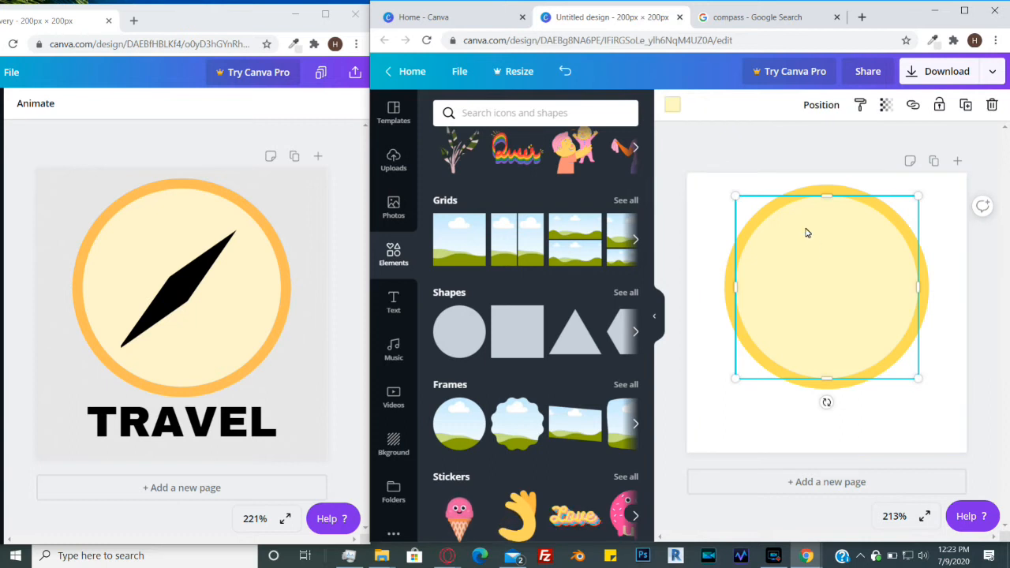
- Adjust the pale circle's colour to #fffbd6 with the colour picker
{"action": "left_click", "coordinate": [672, 105]}
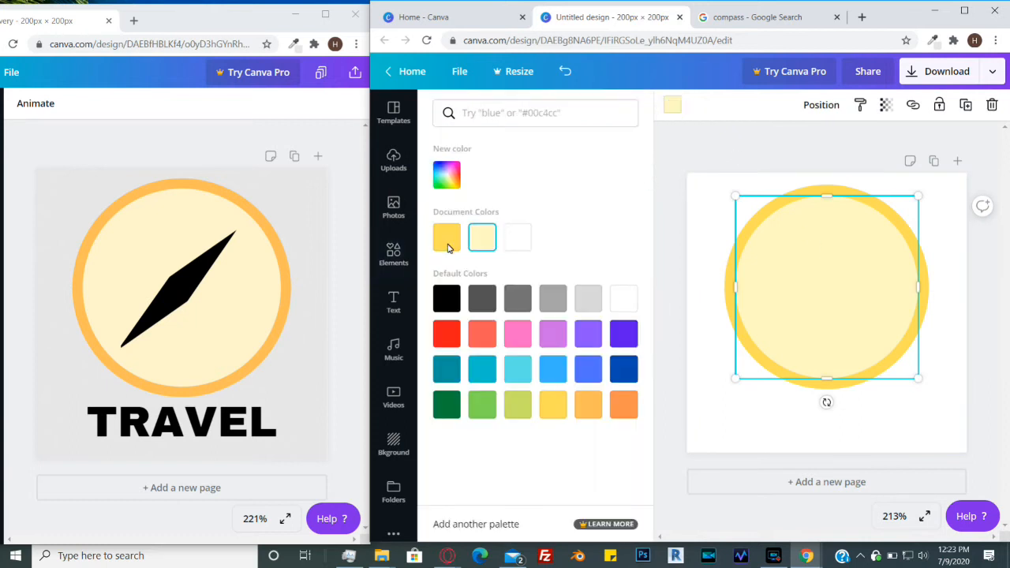
{"action": "left_click", "coordinate": [447, 174]}
{"action": "left_click_drag", "start_coordinate": [492, 213], "coordinate": [473, 197]}
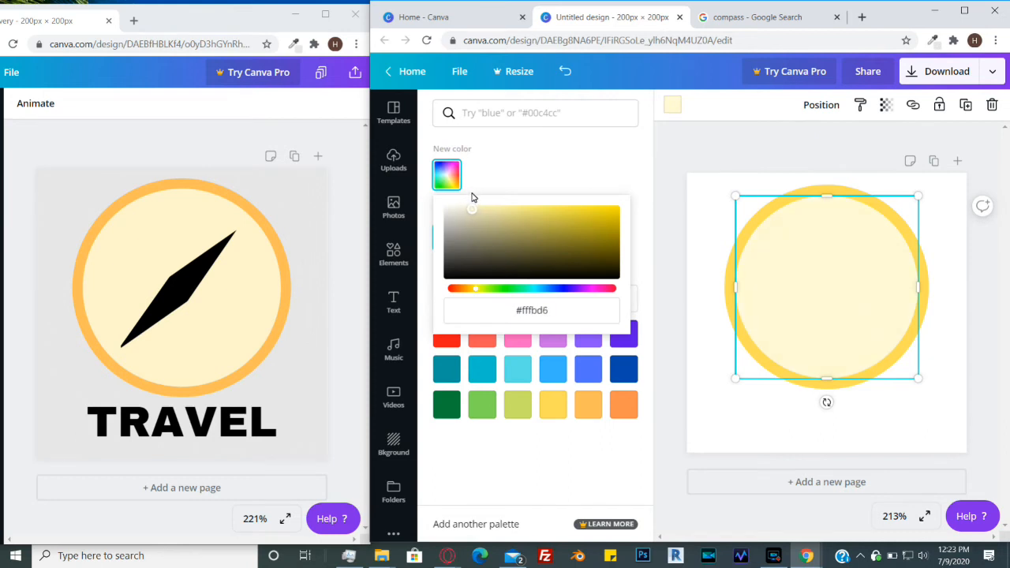
{"action": "left_click_drag", "start_coordinate": [472, 290], "coordinate": [475, 291]}
{"action": "left_click_drag", "start_coordinate": [472, 215], "coordinate": [467, 212]}
{"action": "left_click", "coordinate": [946, 256]}
{"action": "left_click", "coordinate": [956, 228]}
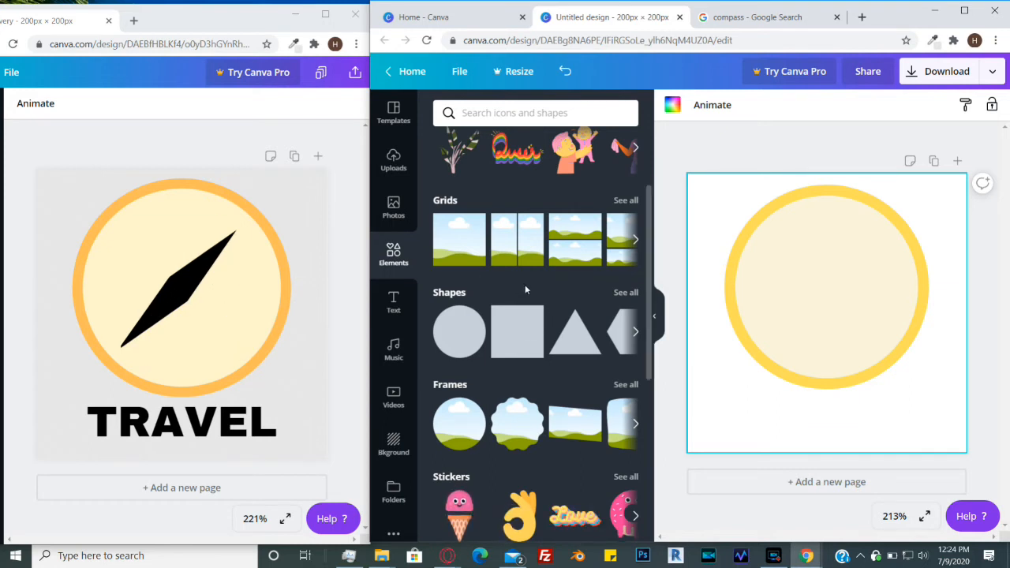
- Browse the full Shapes collection in the elements library
{"action": "left_click", "coordinate": [445, 295]}
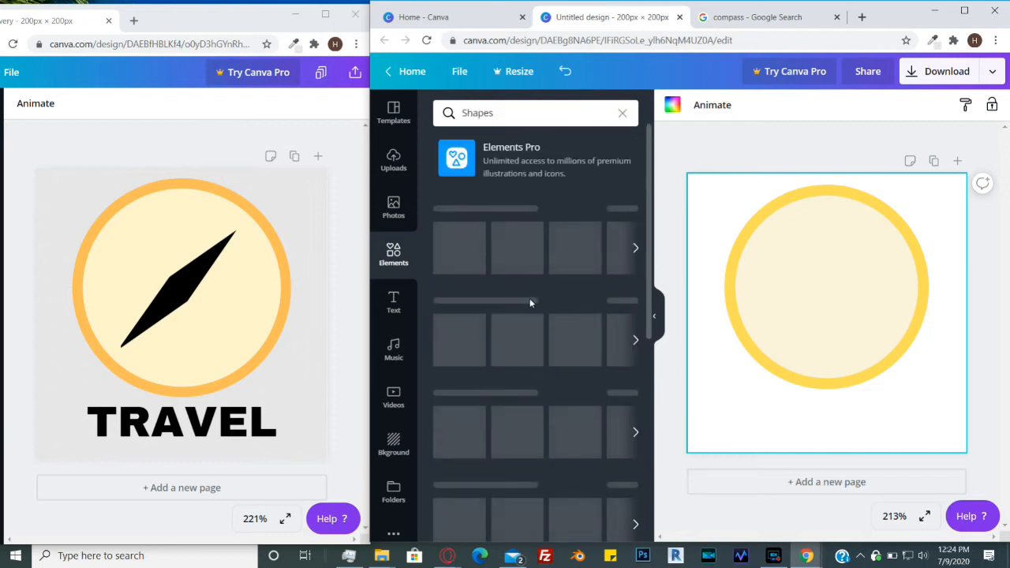
{"action": "scroll", "coordinate": [530, 305], "scroll_direction": "down", "scroll_amount": 1}
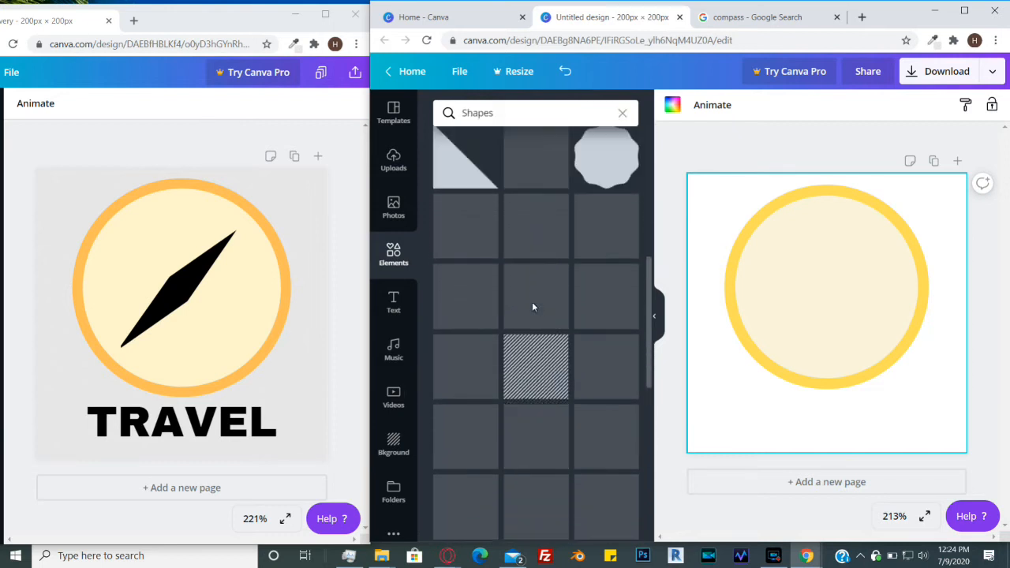
{"action": "scroll", "coordinate": [532, 306], "scroll_direction": "down", "scroll_amount": 5}
{"action": "scroll", "coordinate": [532, 307], "scroll_direction": "down", "scroll_amount": 10}
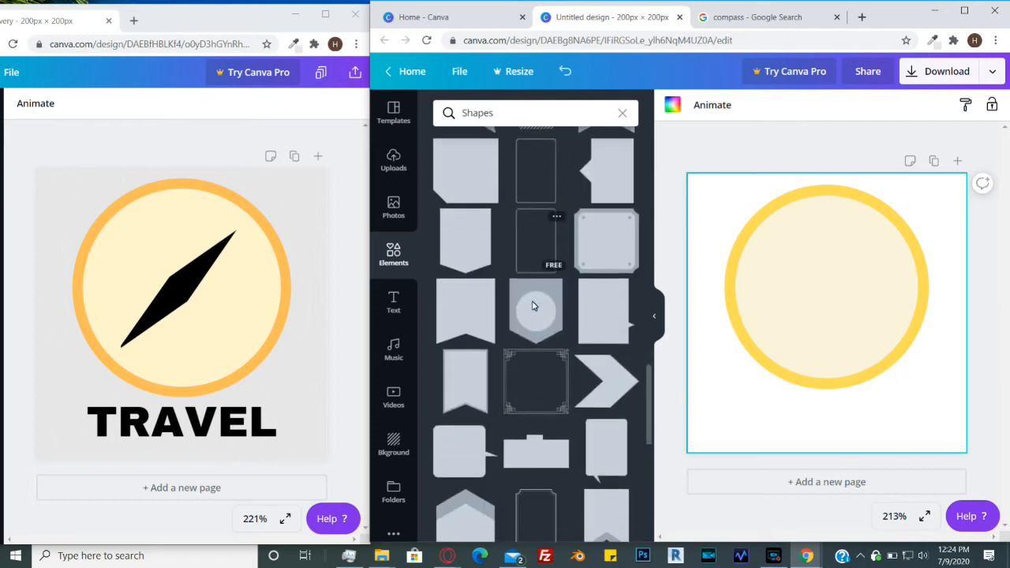
{"action": "scroll", "coordinate": [532, 306], "scroll_direction": "down", "scroll_amount": 2}
{"action": "scroll", "coordinate": [532, 307], "scroll_direction": "up", "scroll_amount": 15}
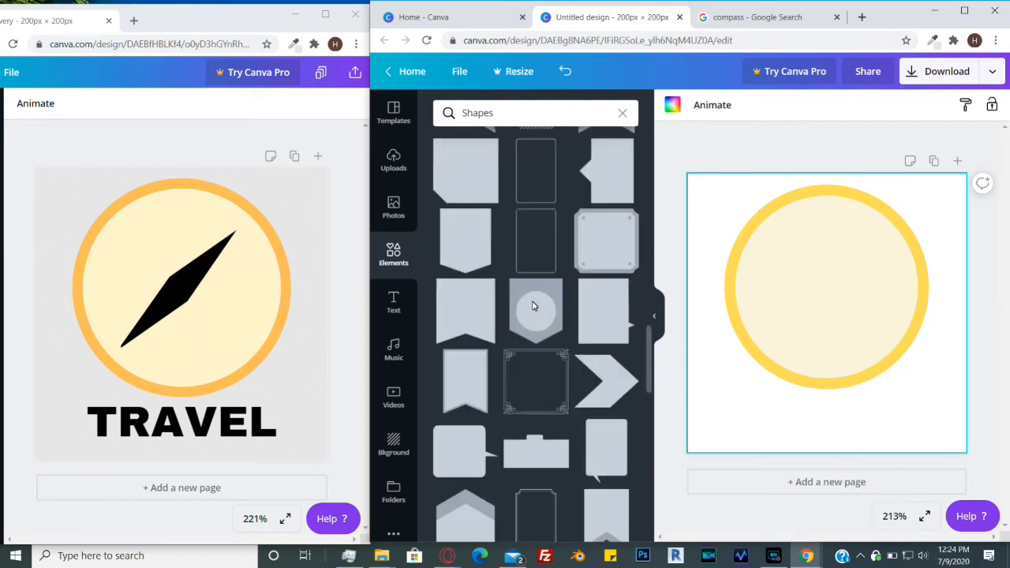
{"action": "scroll", "coordinate": [532, 306], "scroll_direction": "up", "scroll_amount": 5}
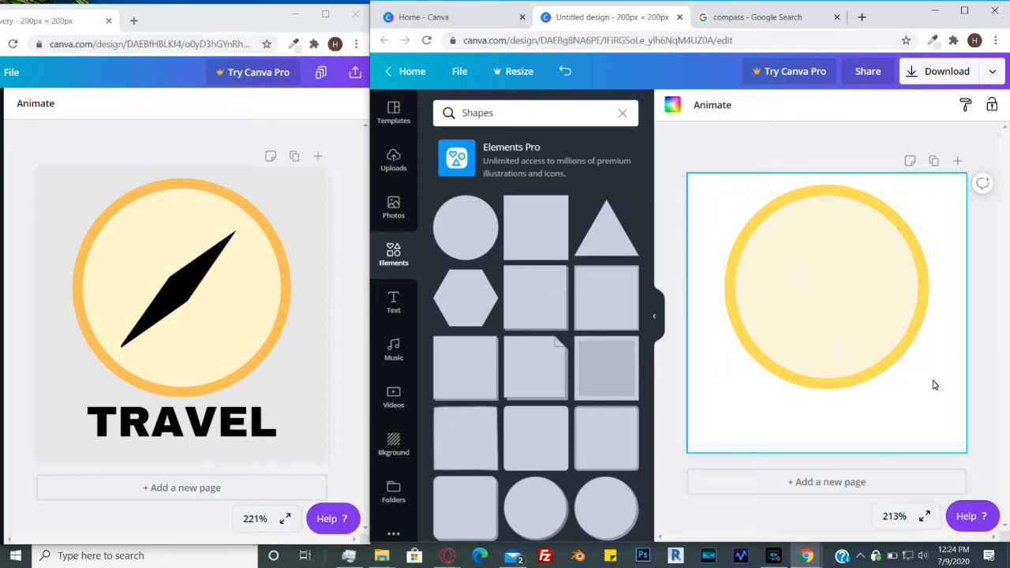
- Select both circles and lock them in place
{"action": "mouse_move", "coordinate": [931, 380]}
{"action": "left_mouse_down"}
{"action": "mouse_move", "coordinate": [903, 342]}
{"action": "mouse_move", "coordinate": [932, 372]}
{"action": "left_mouse_up"}
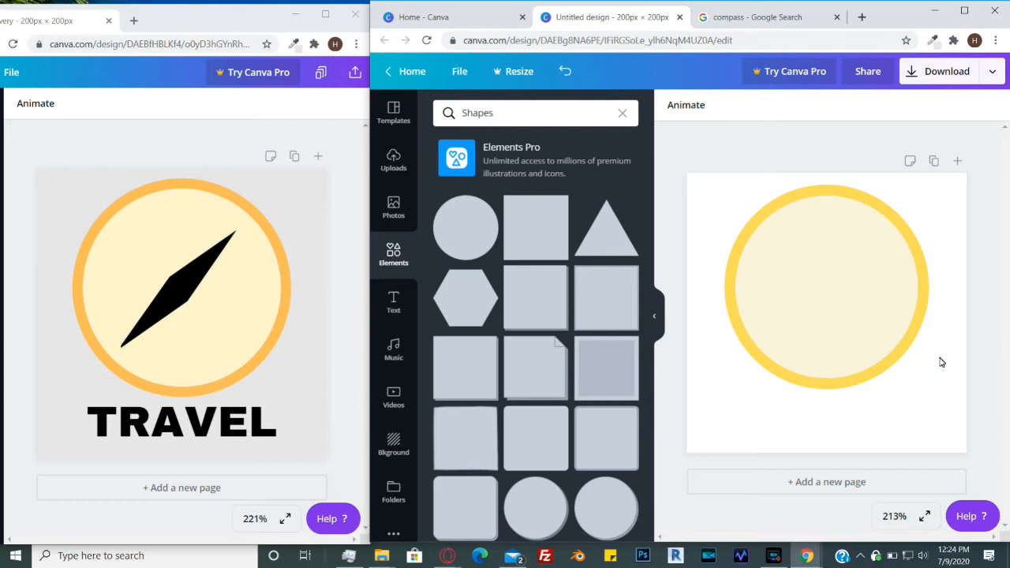
{"action": "left_click_drag", "start_coordinate": [938, 359], "coordinate": [877, 288]}
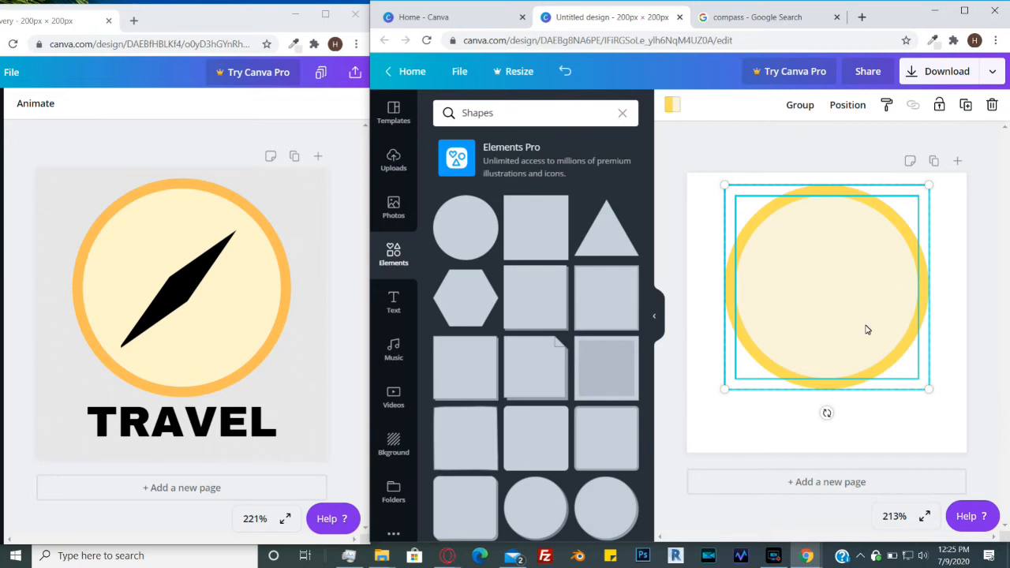
{"action": "left_click", "coordinate": [942, 108]}
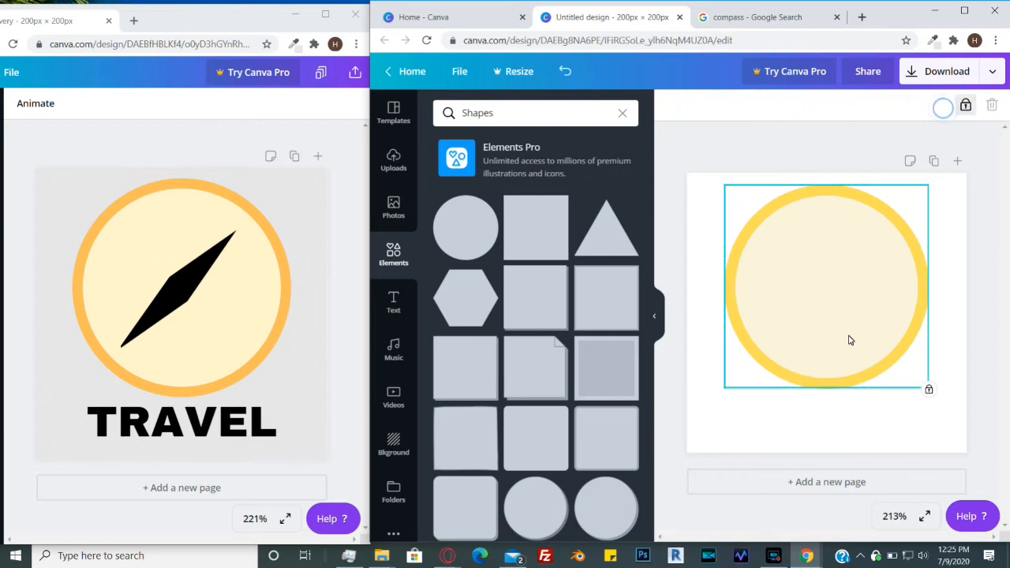
{"action": "left_click", "coordinate": [947, 275]}
{"action": "left_click", "coordinate": [883, 312]}
{"action": "left_click", "coordinate": [858, 316]}
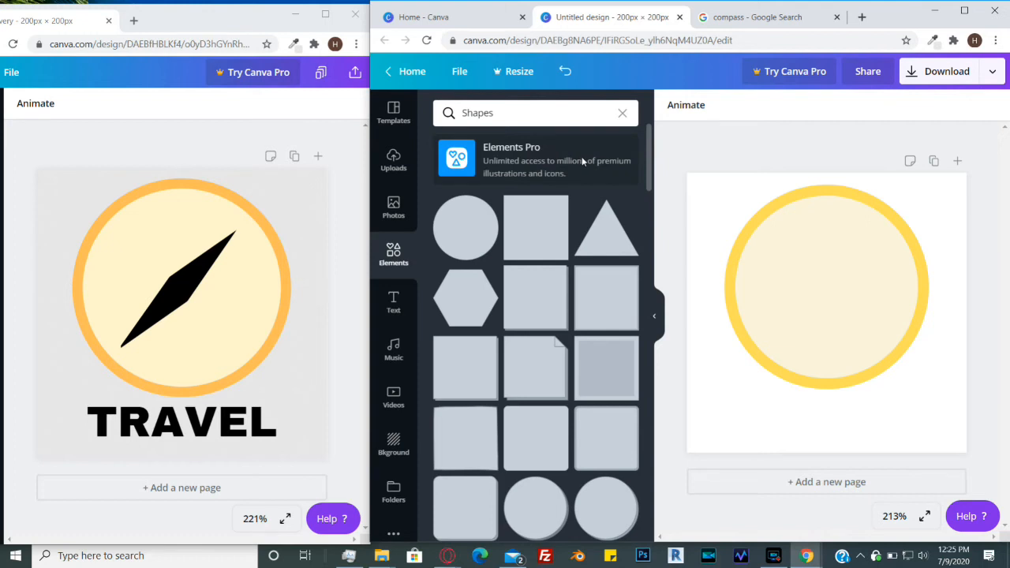
- Add a square shape to the page and colour it black
{"action": "left_click", "coordinate": [536, 234]}
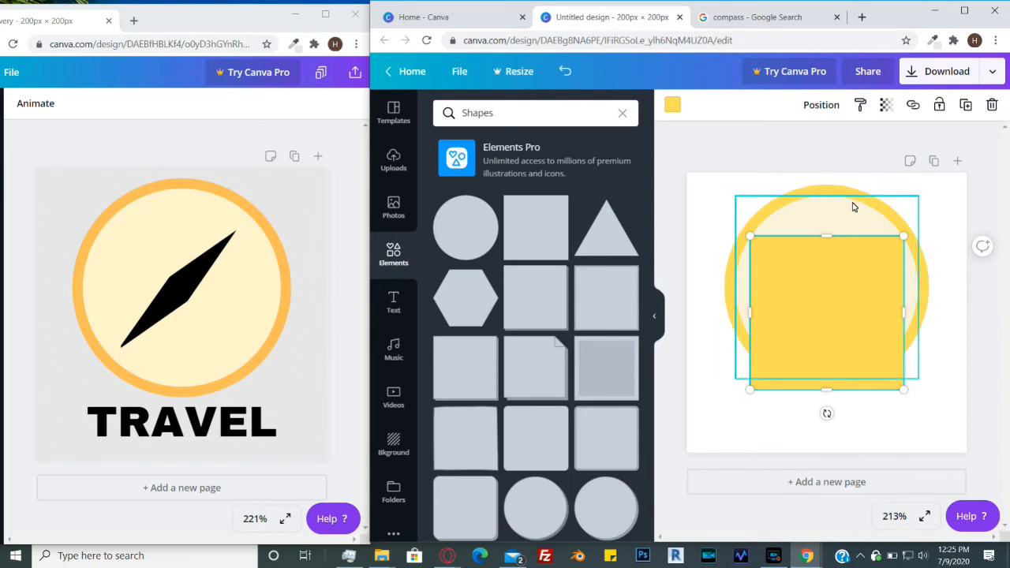
{"action": "left_click", "coordinate": [673, 106]}
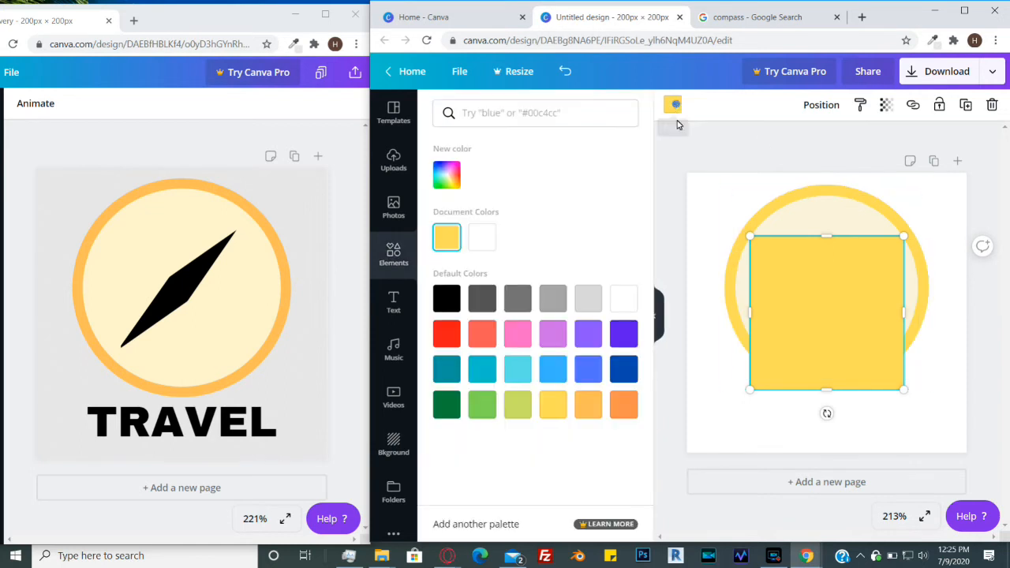
{"action": "left_click", "coordinate": [446, 298]}
- Resize the black square and centre it inside the pale circle
{"action": "left_click_drag", "start_coordinate": [847, 287], "coordinate": [878, 260]}
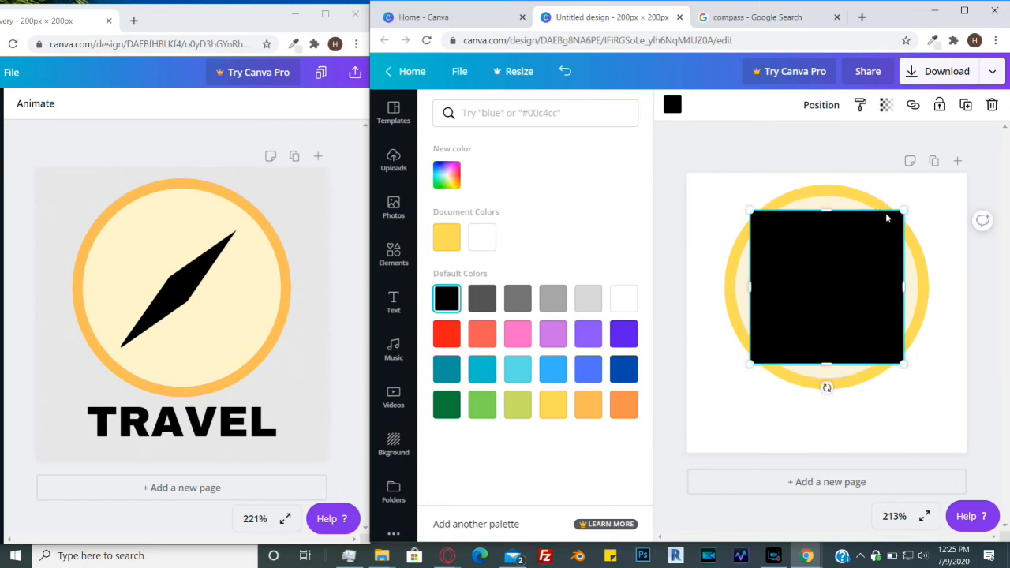
{"action": "left_click_drag", "start_coordinate": [904, 211], "coordinate": [871, 240]}
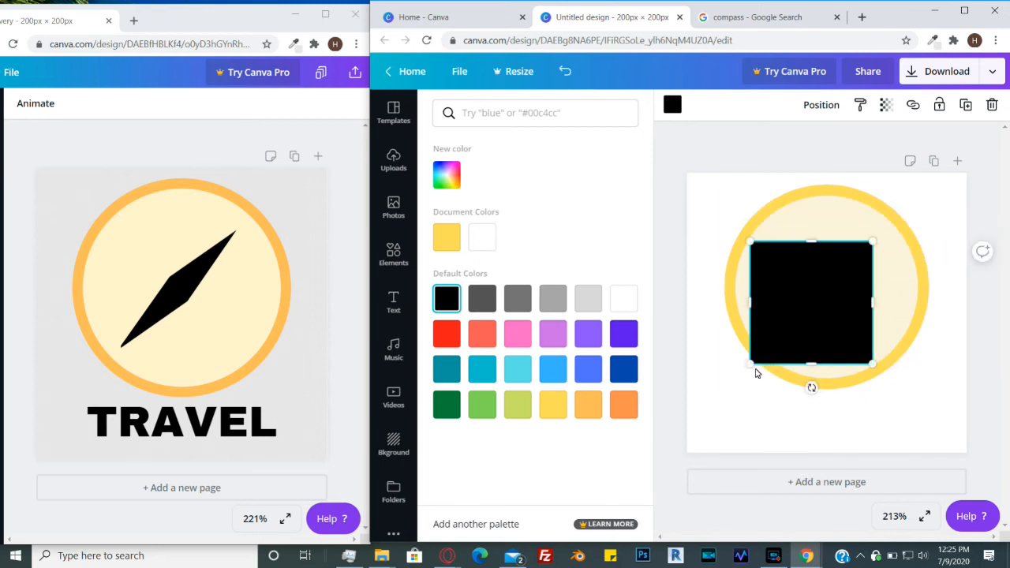
{"action": "left_click_drag", "start_coordinate": [754, 371], "coordinate": [763, 355]}
{"action": "left_click_drag", "start_coordinate": [842, 286], "coordinate": [842, 287]}
{"action": "left_click_drag", "start_coordinate": [880, 232], "coordinate": [886, 229]}
{"action": "left_click_drag", "start_coordinate": [845, 276], "coordinate": [843, 281]}
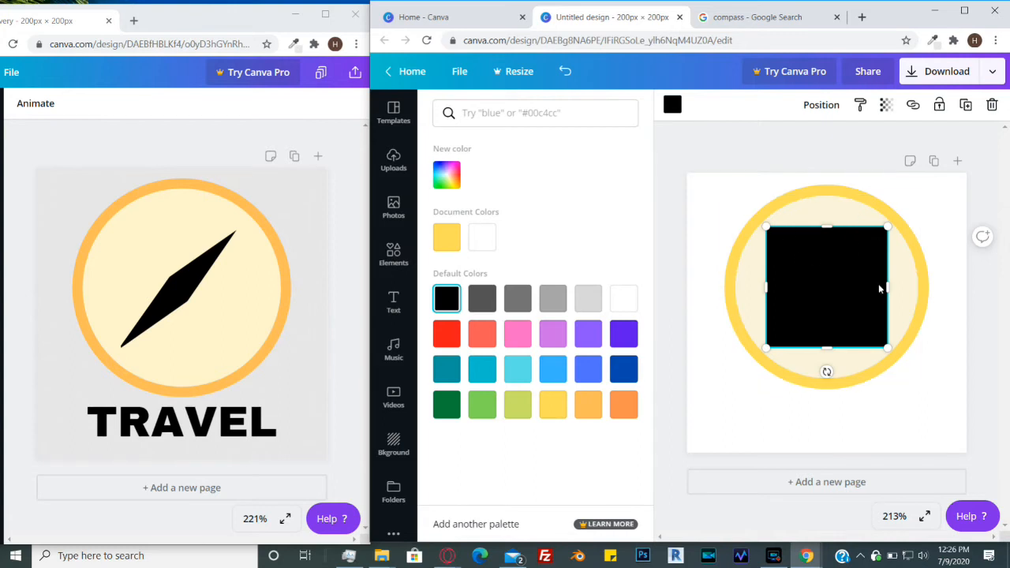
{"action": "left_click", "coordinate": [947, 250]}
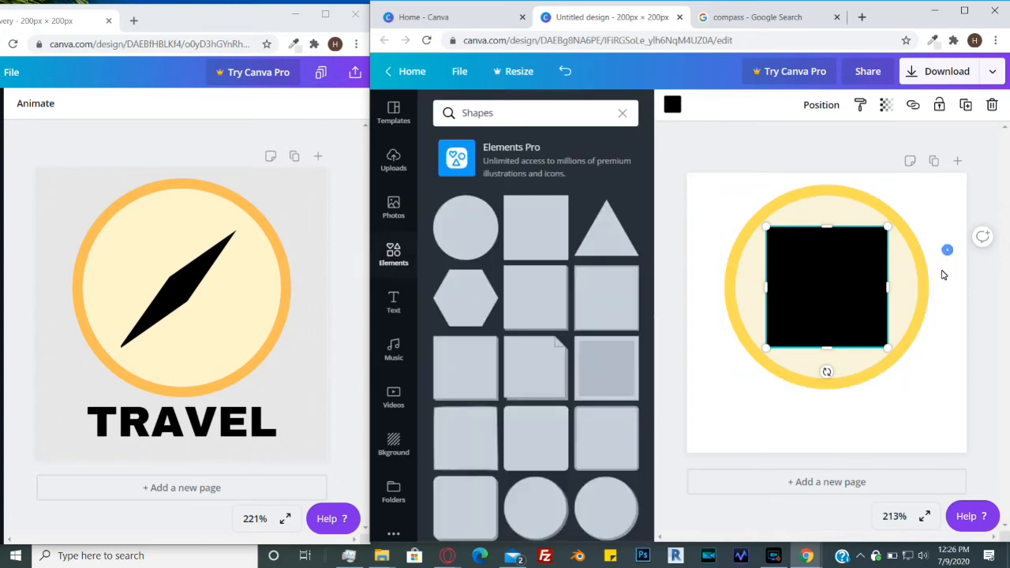
{"action": "left_click", "coordinate": [904, 298]}
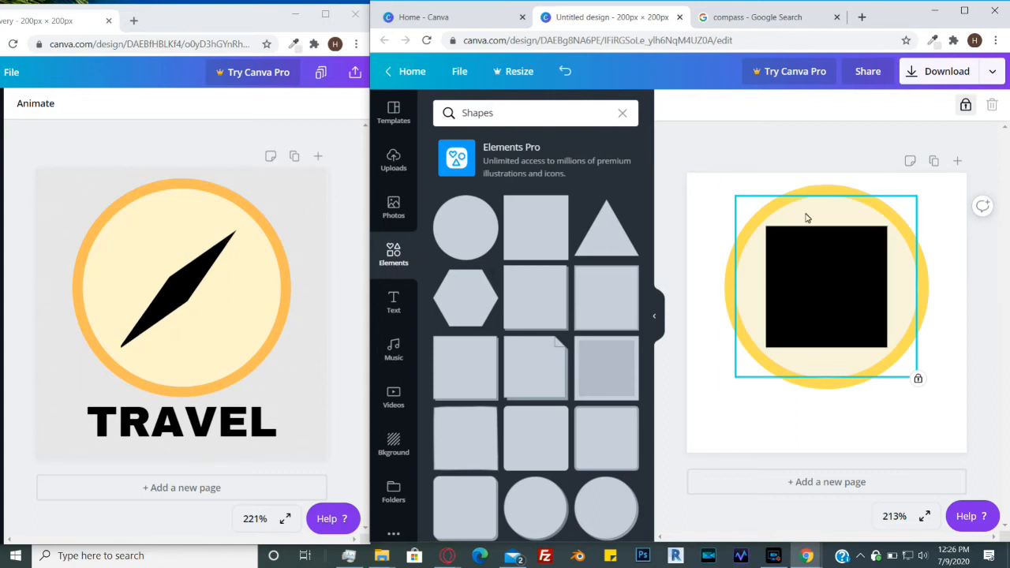
- Add another square, move it down, and fill it with #faf5db
{"action": "left_click", "coordinate": [538, 230]}
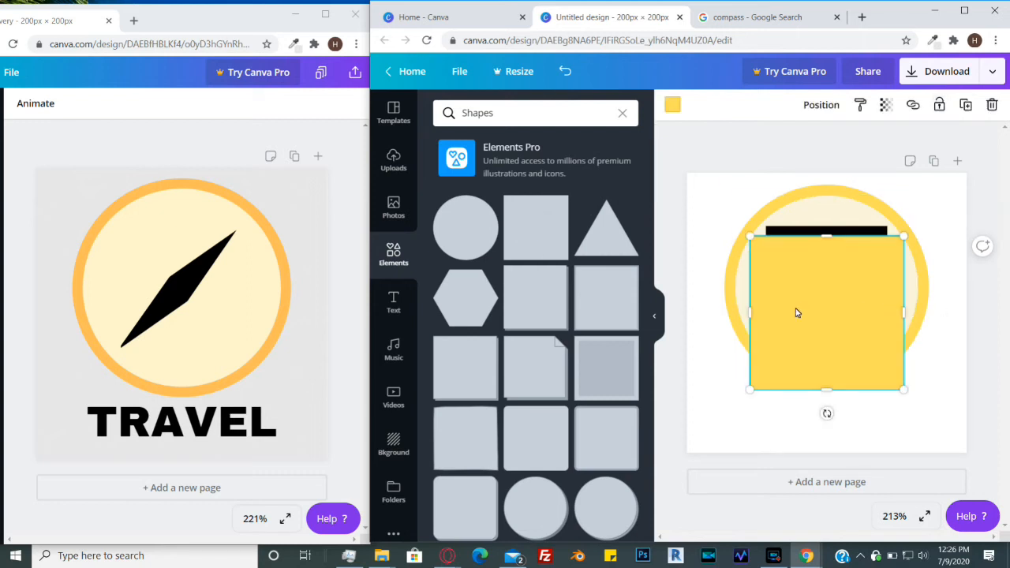
{"action": "left_click_drag", "start_coordinate": [816, 292], "coordinate": [798, 331]}
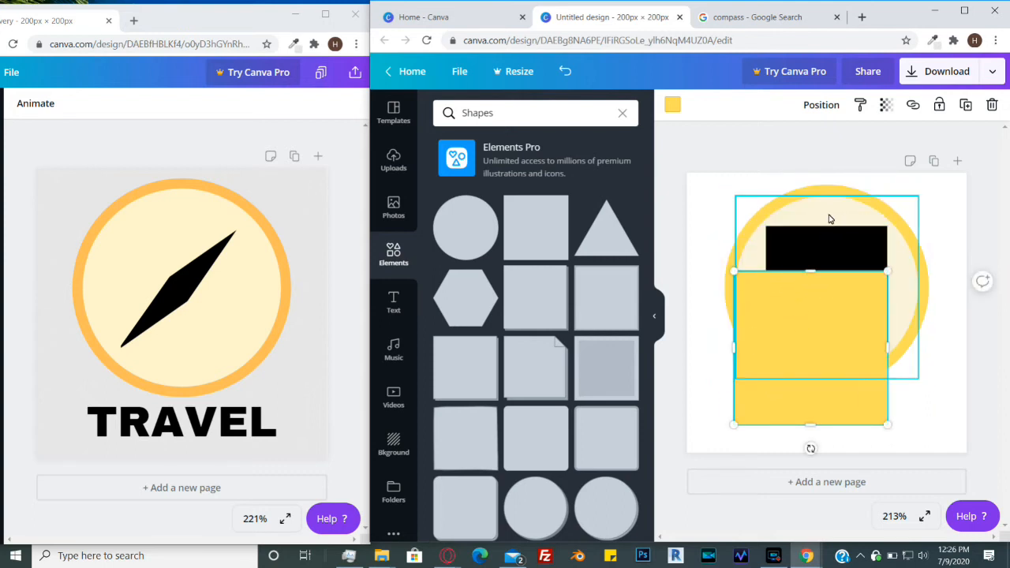
{"action": "left_click", "coordinate": [794, 205]}
{"action": "left_click", "coordinate": [673, 105]}
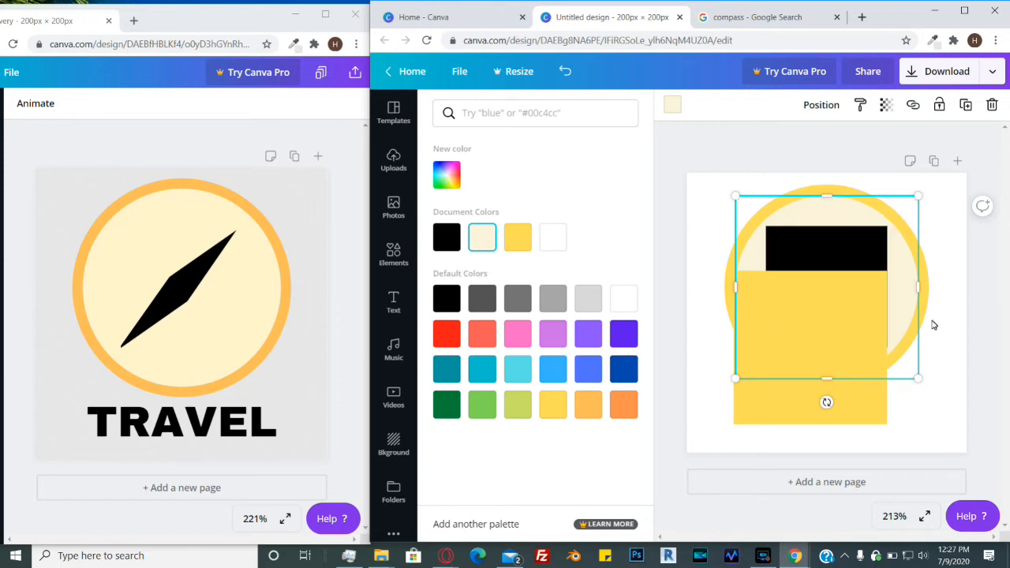
{"action": "left_click", "coordinate": [868, 410]}
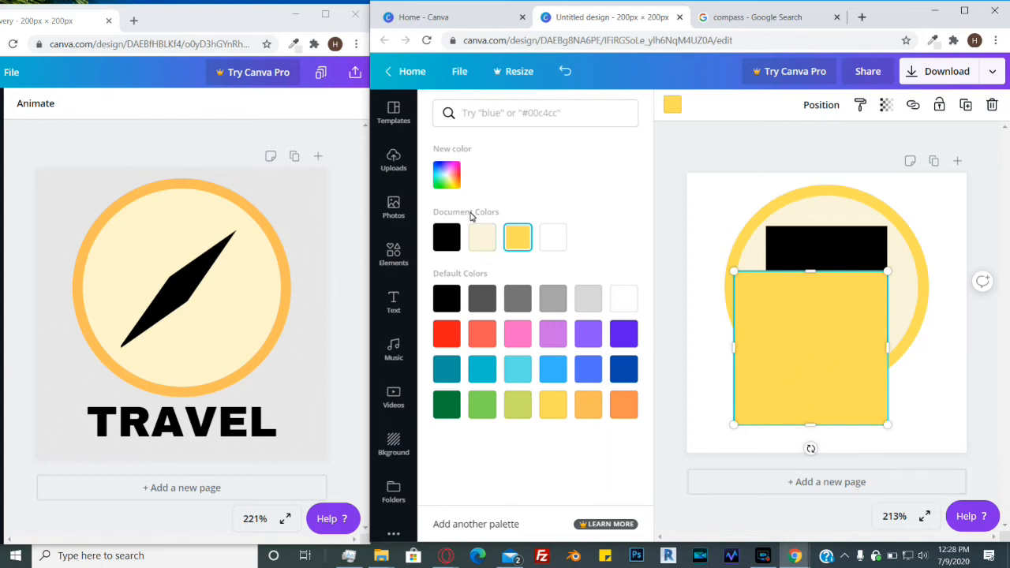
{"action": "left_click", "coordinate": [446, 181]}
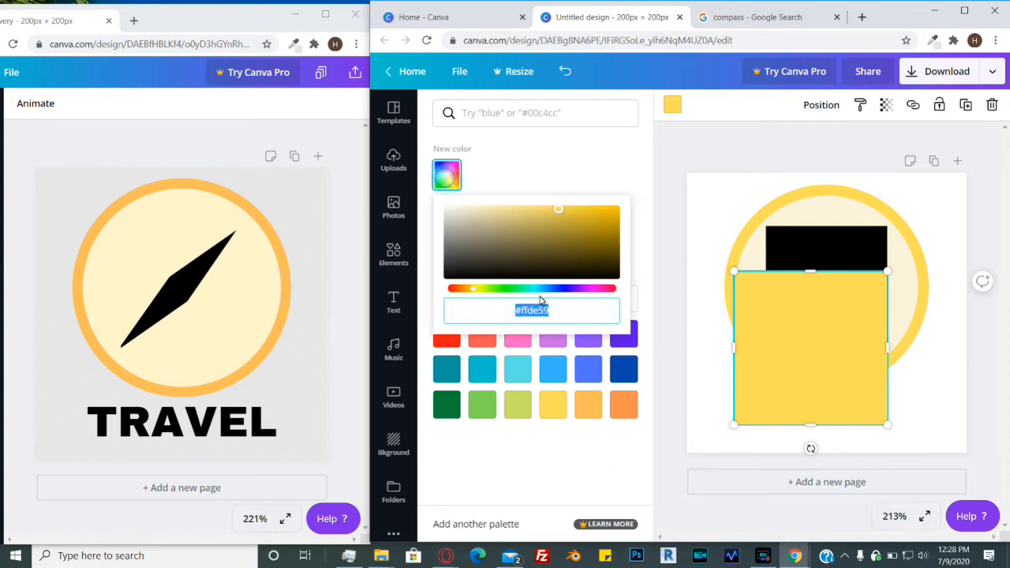
{"action": "type", "text": "#"}
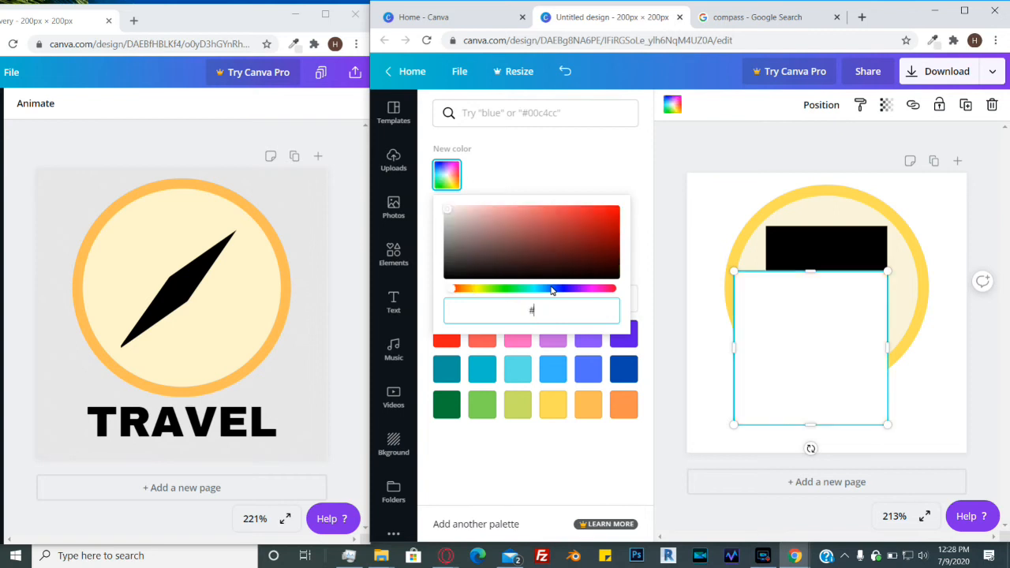
{"action": "type", "text": "faf"}
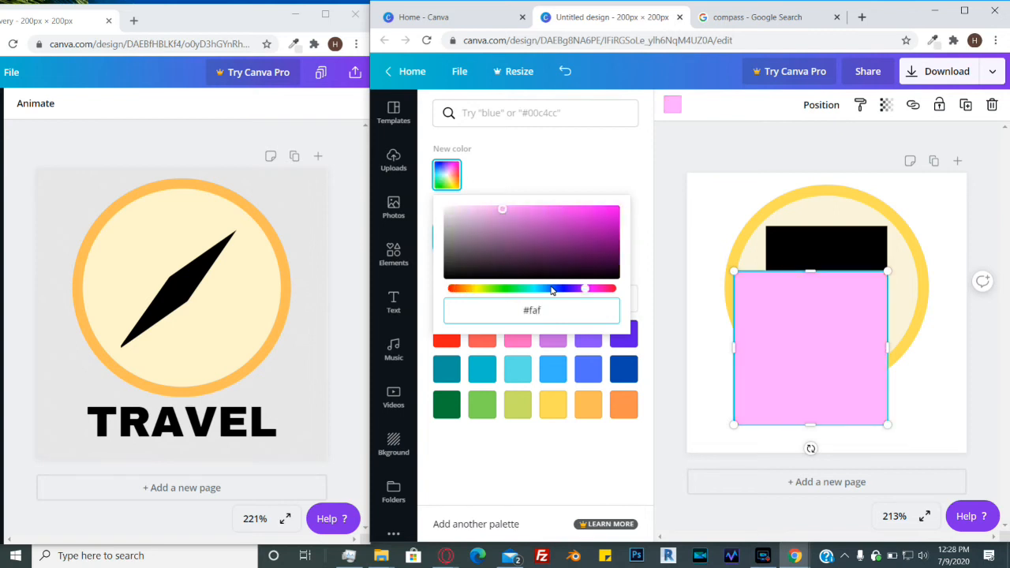
{"action": "type", "text": "5db"}
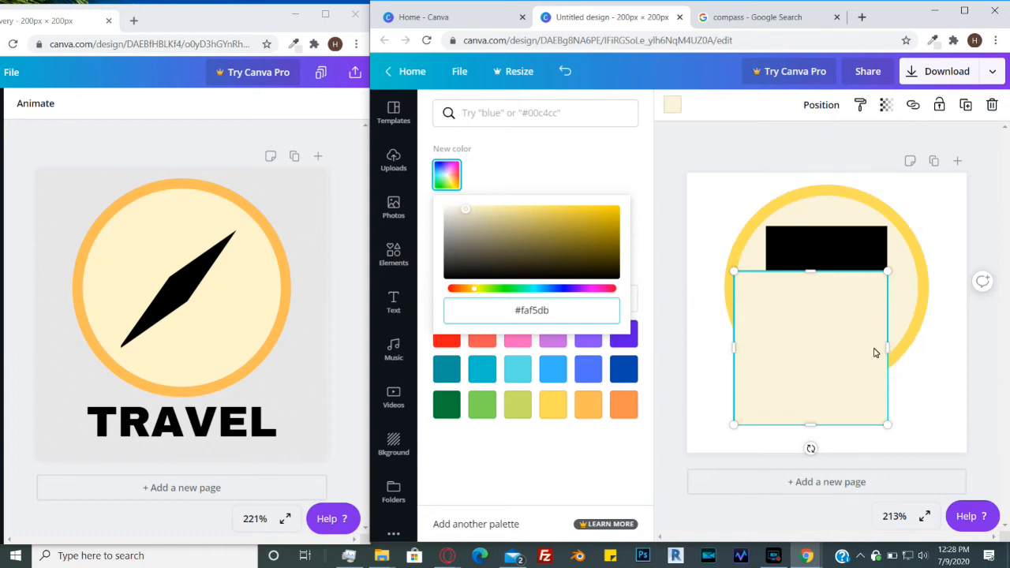
- Narrow the pale square into a thin strip, rotate it, and lay it diagonally across the black square
{"action": "left_click_drag", "start_coordinate": [888, 347], "coordinate": [757, 352]}
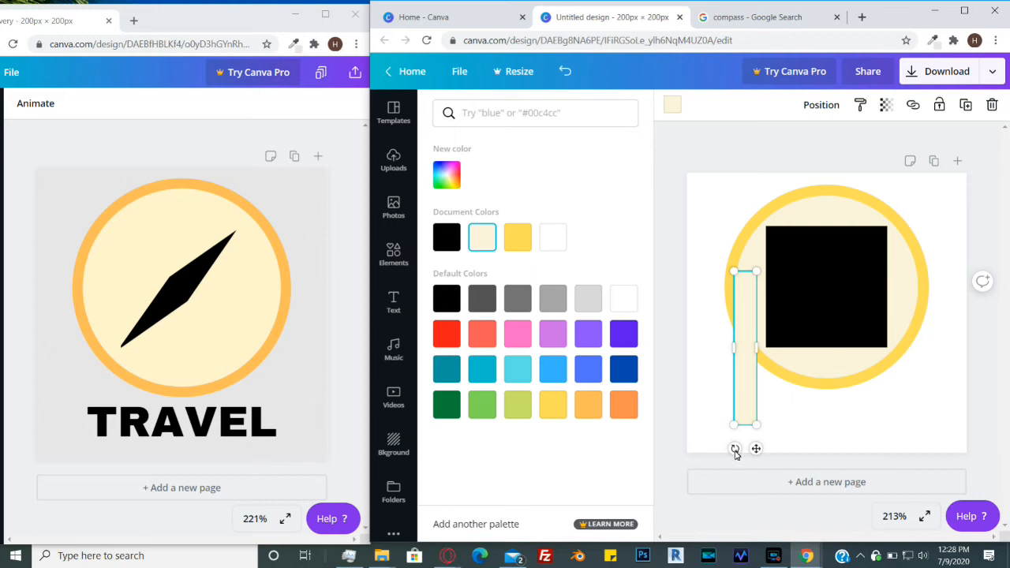
{"action": "left_click_drag", "start_coordinate": [735, 449], "coordinate": [679, 425]}
{"action": "left_click_drag", "start_coordinate": [751, 339], "coordinate": [813, 275]}
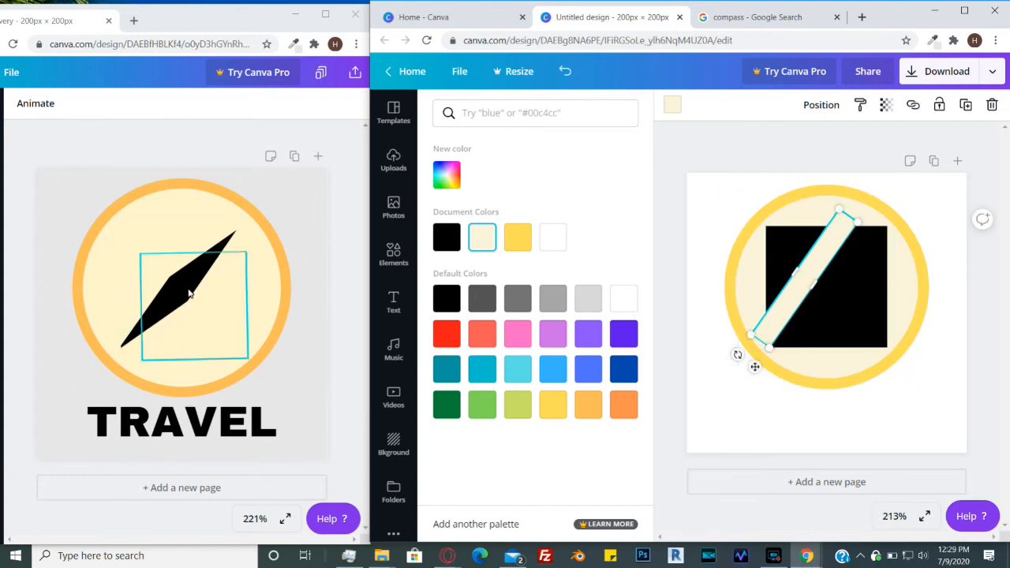
{"action": "left_click_drag", "start_coordinate": [794, 275], "coordinate": [815, 274]}
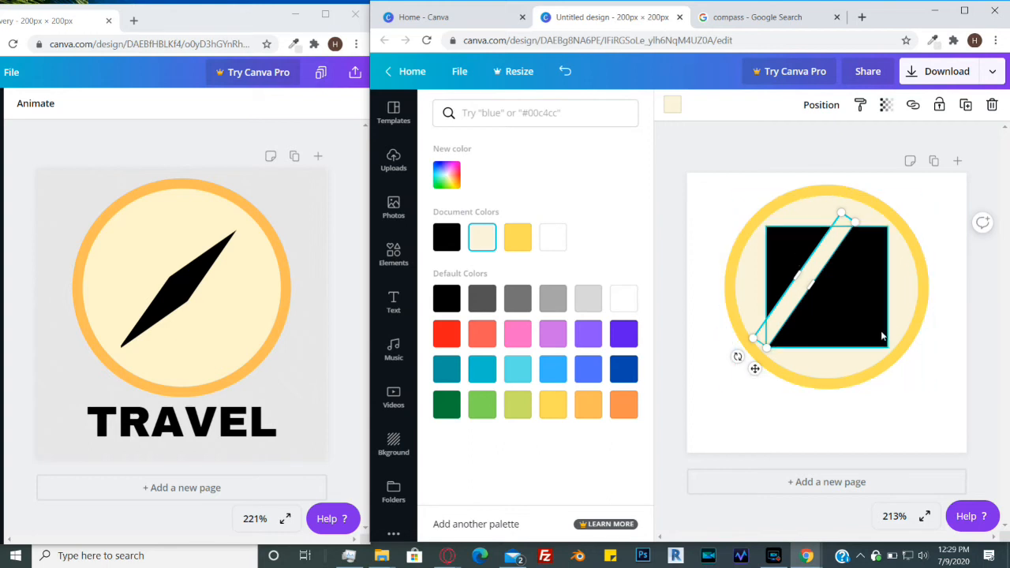
- Duplicate the pale diagonal strip lying across the black square
{"action": "left_click", "coordinate": [928, 284]}
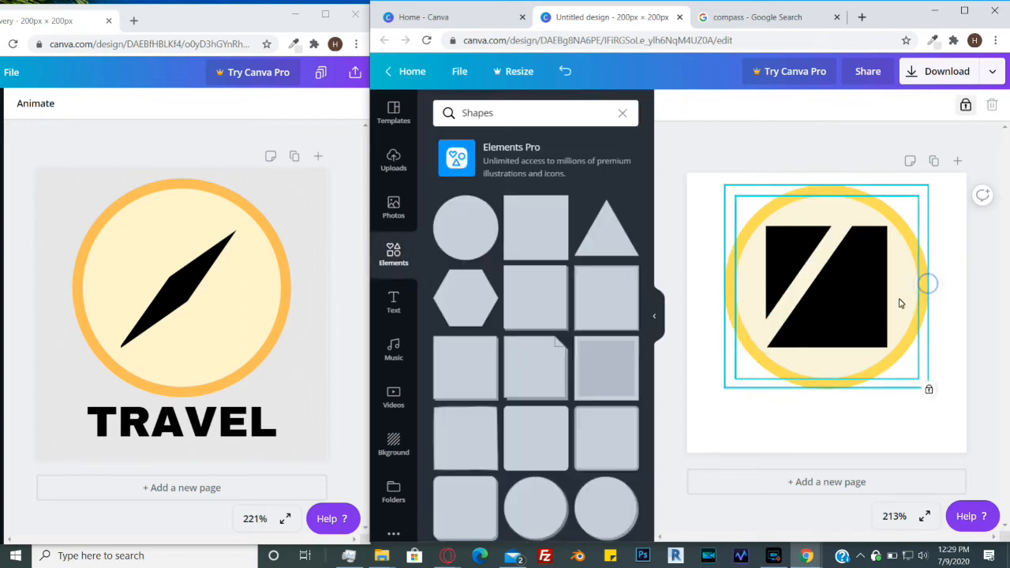
{"action": "left_click_drag", "start_coordinate": [959, 362], "coordinate": [876, 291]}
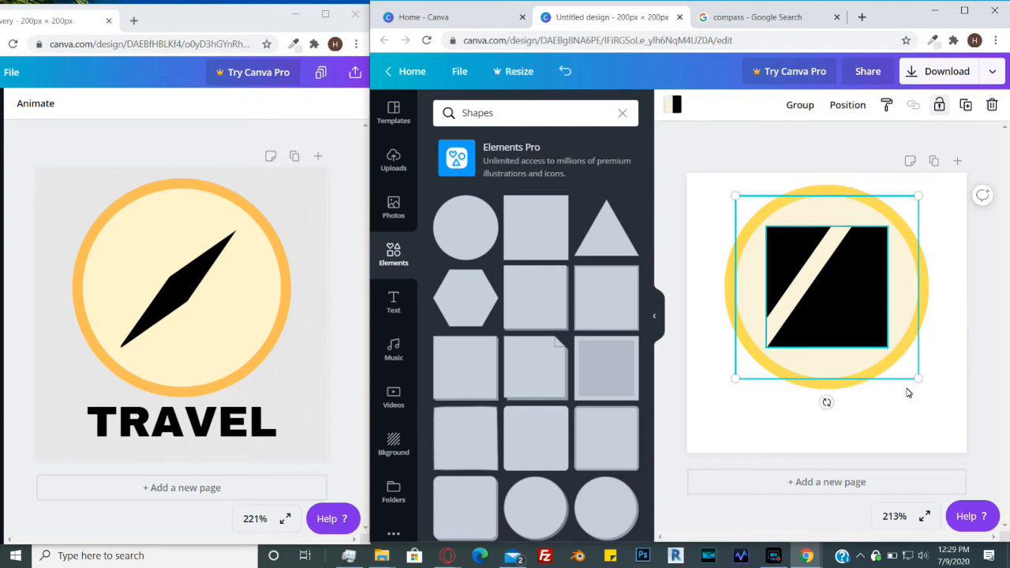
{"action": "left_click", "coordinate": [939, 105]}
- Rotate the copied strip to a shallower angle and move it across the upper part of the black square
{"action": "left_click", "coordinate": [819, 258]}
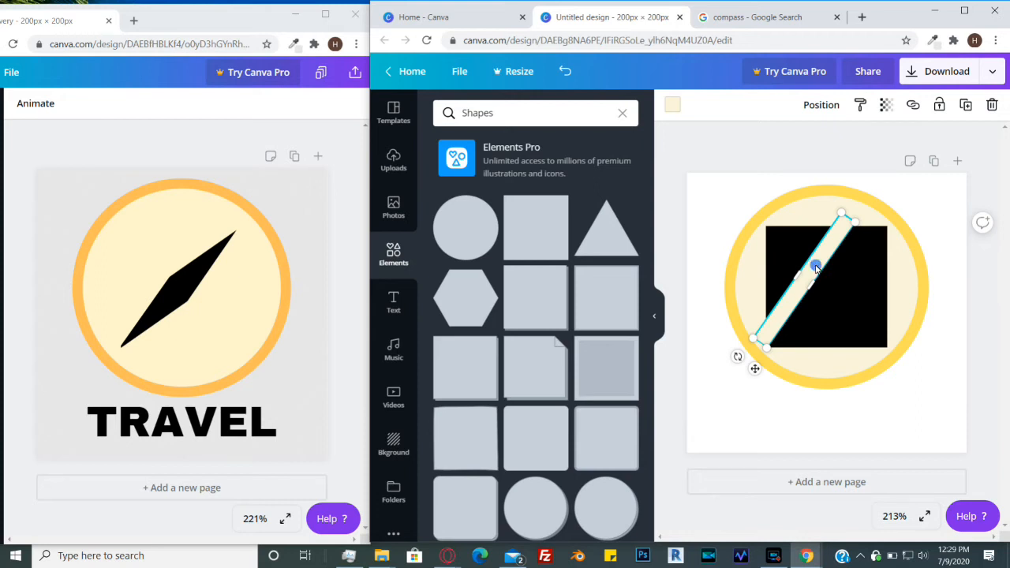
{"action": "left_click_drag", "start_coordinate": [816, 270], "coordinate": [796, 237]}
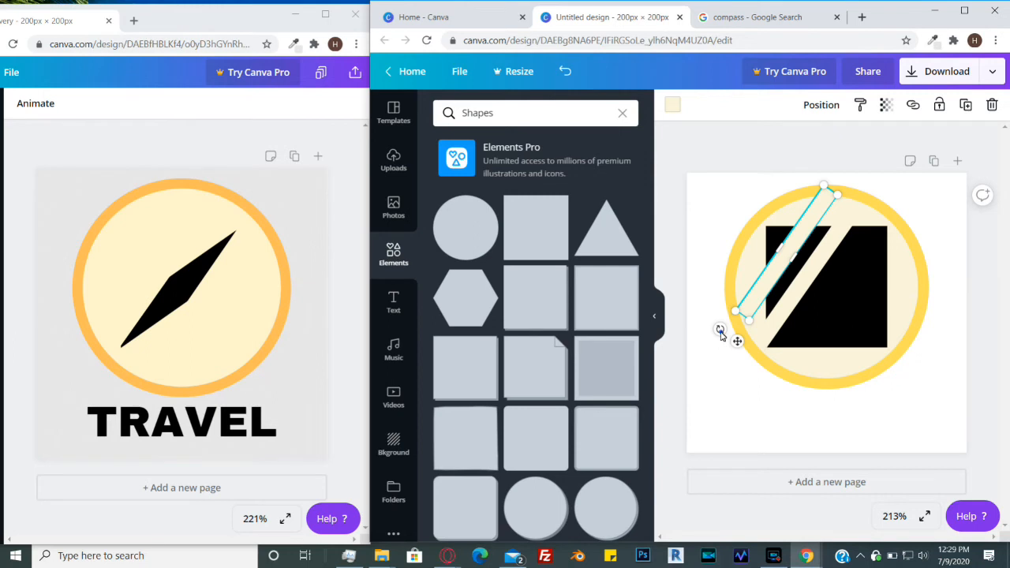
{"action": "left_click_drag", "start_coordinate": [720, 334], "coordinate": [693, 274]}
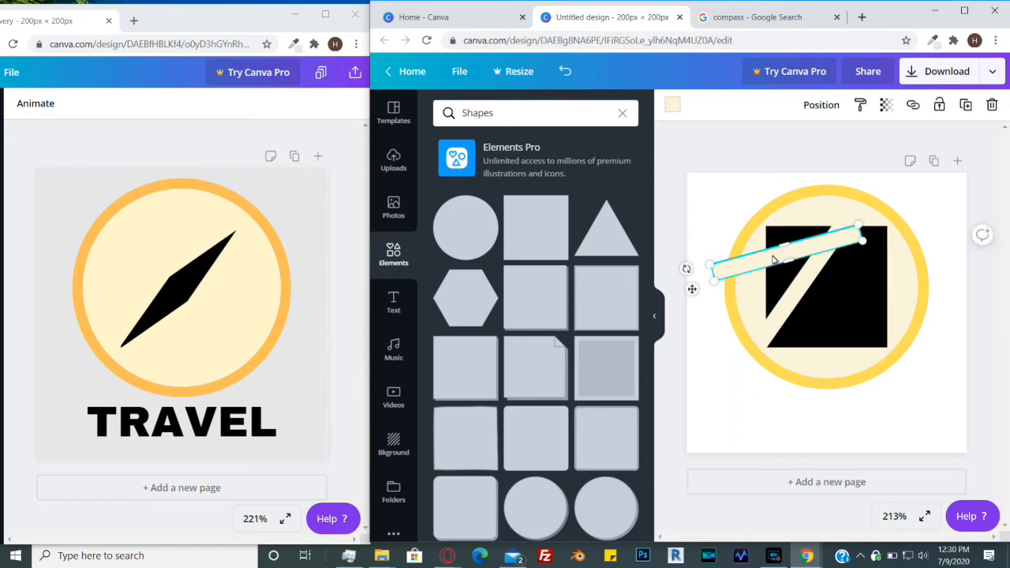
{"action": "mouse_move", "coordinate": [775, 259]}
{"action": "left_mouse_down"}
{"action": "mouse_move", "coordinate": [821, 245]}
{"action": "mouse_move", "coordinate": [774, 266]}
{"action": "left_mouse_up"}
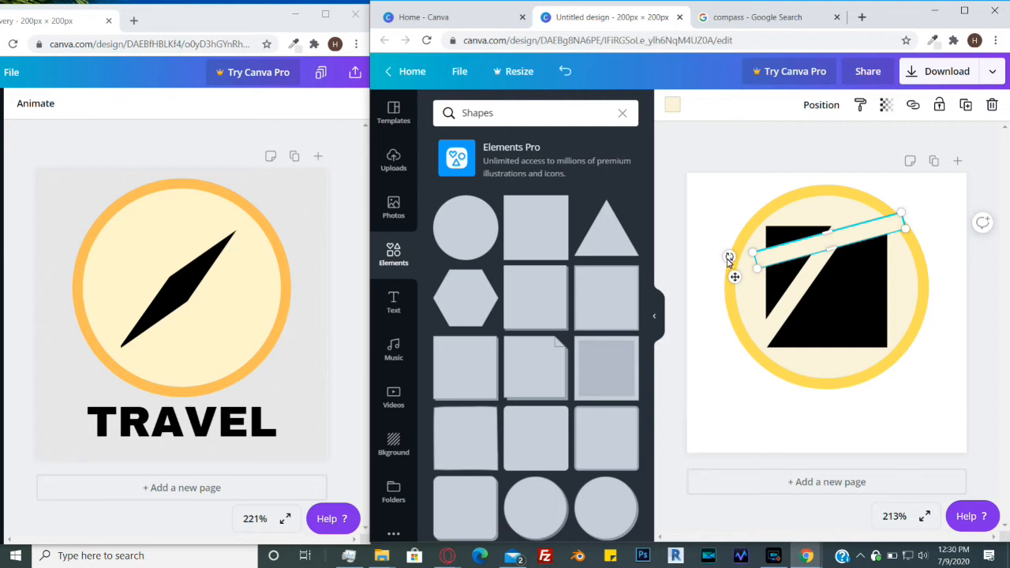
{"action": "left_click_drag", "start_coordinate": [728, 262], "coordinate": [739, 277]}
{"action": "left_click_drag", "start_coordinate": [852, 234], "coordinate": [800, 280]}
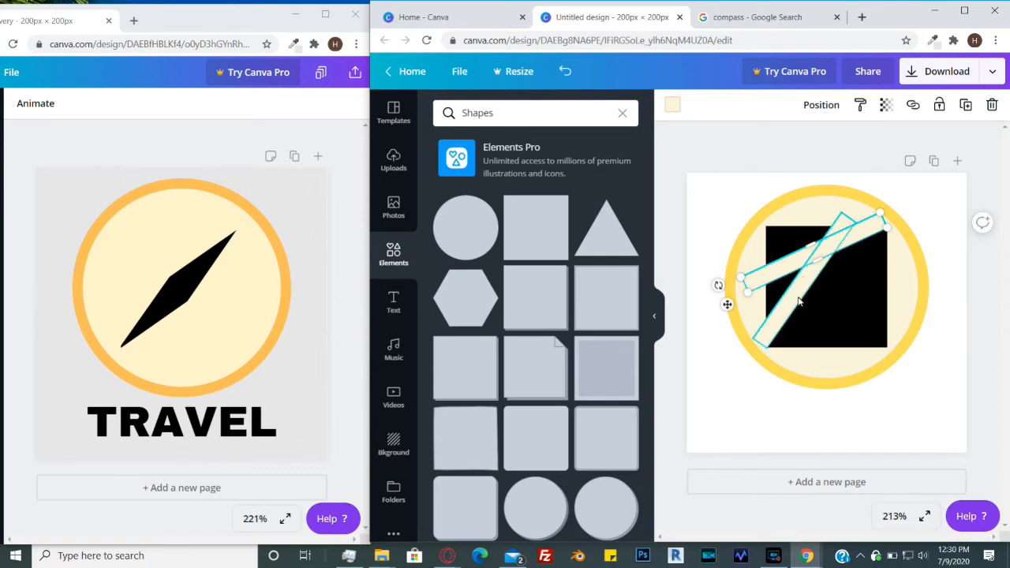
- Adjust the steep strip's angle and position slightly across the black square
{"action": "left_click", "coordinate": [801, 294]}
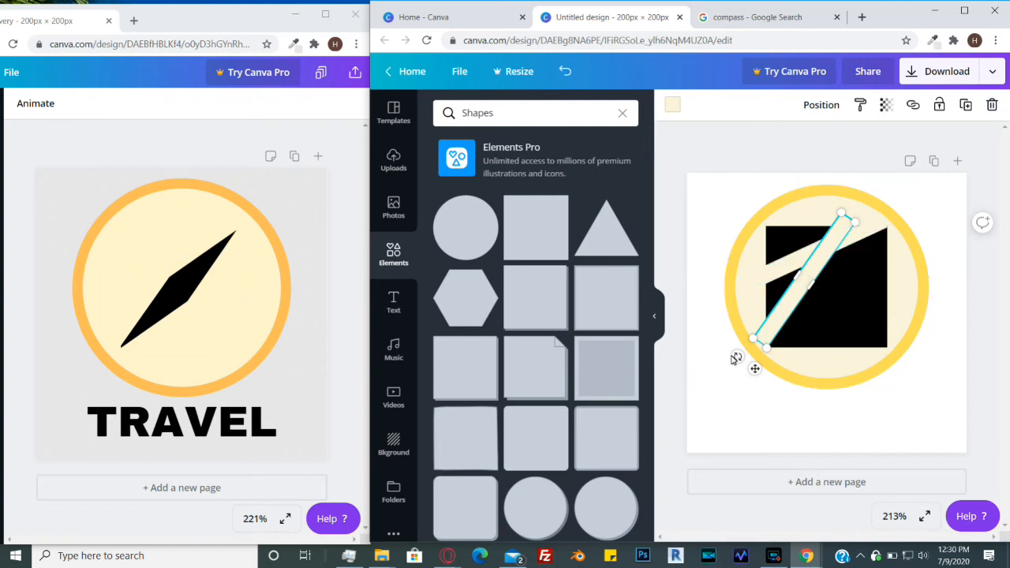
{"action": "left_click_drag", "start_coordinate": [735, 359], "coordinate": [737, 371]}
{"action": "left_click_drag", "start_coordinate": [815, 270], "coordinate": [805, 264]}
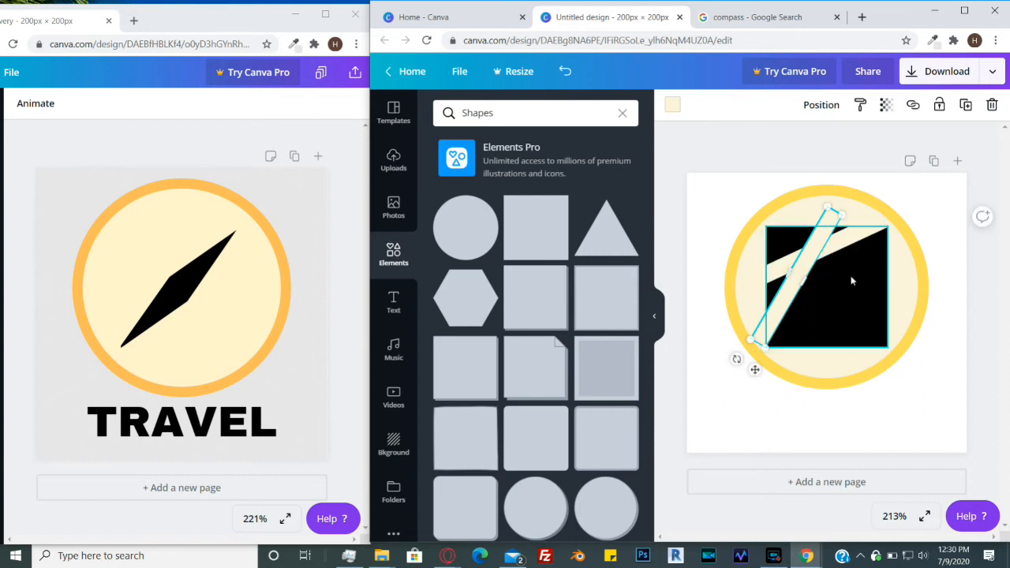
- Rotate and nudge the shallow strip so it crosses the square's upper-left corner
{"action": "left_click", "coordinate": [855, 235]}
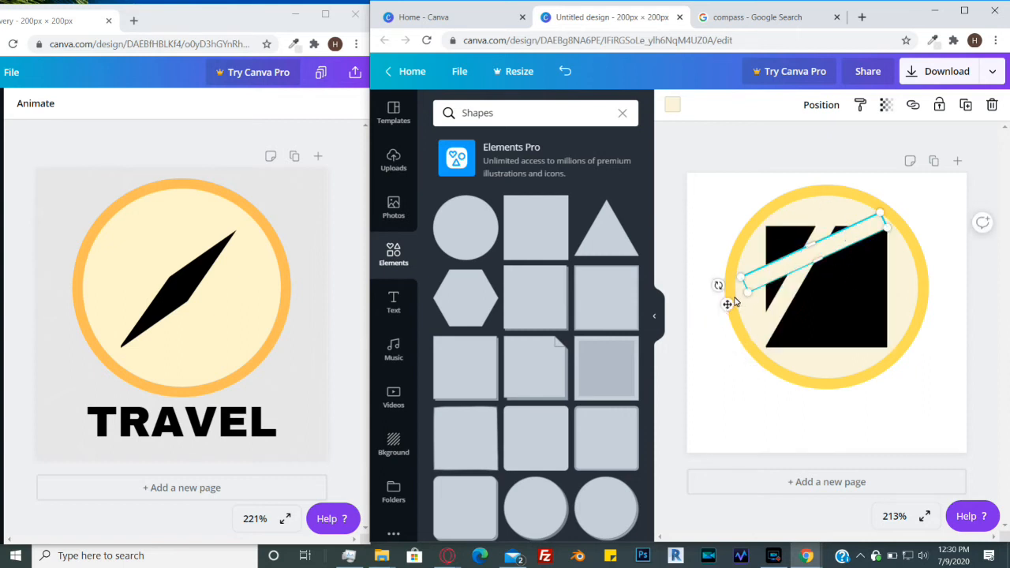
{"action": "left_click_drag", "start_coordinate": [718, 285], "coordinate": [723, 296]}
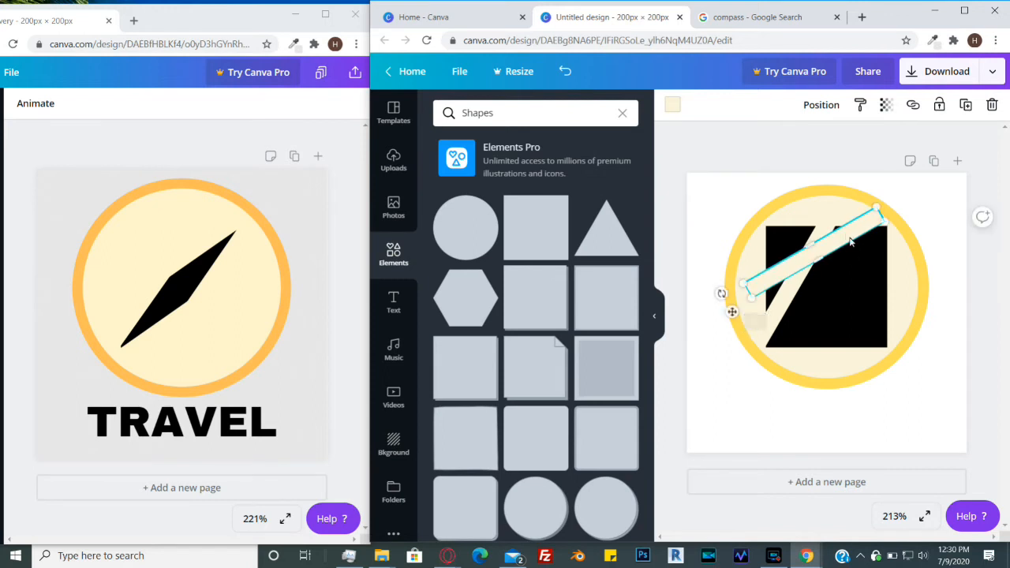
{"action": "left_click_drag", "start_coordinate": [845, 241], "coordinate": [844, 241]}
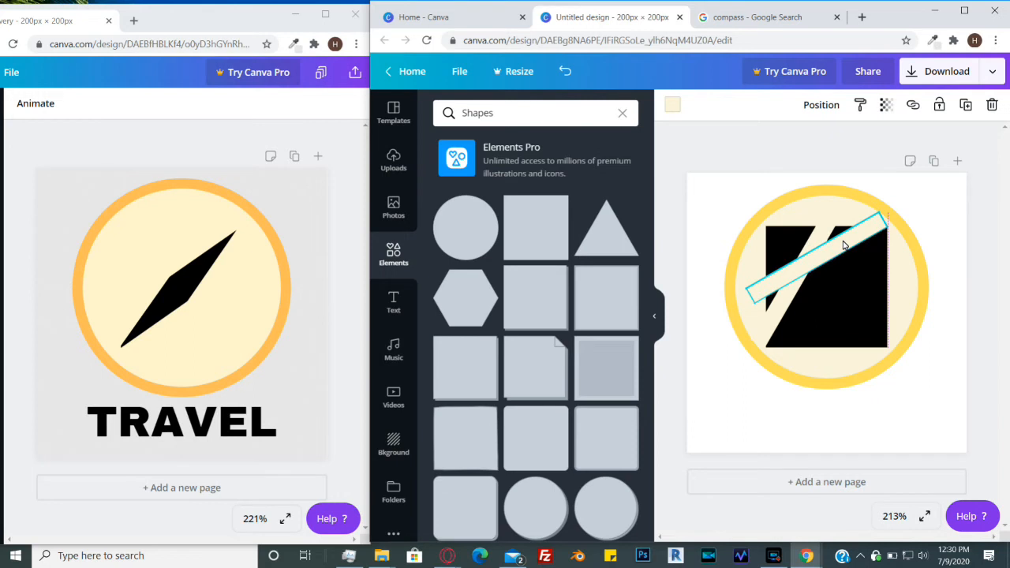
{"action": "left_click_drag", "start_coordinate": [844, 245], "coordinate": [840, 244]}
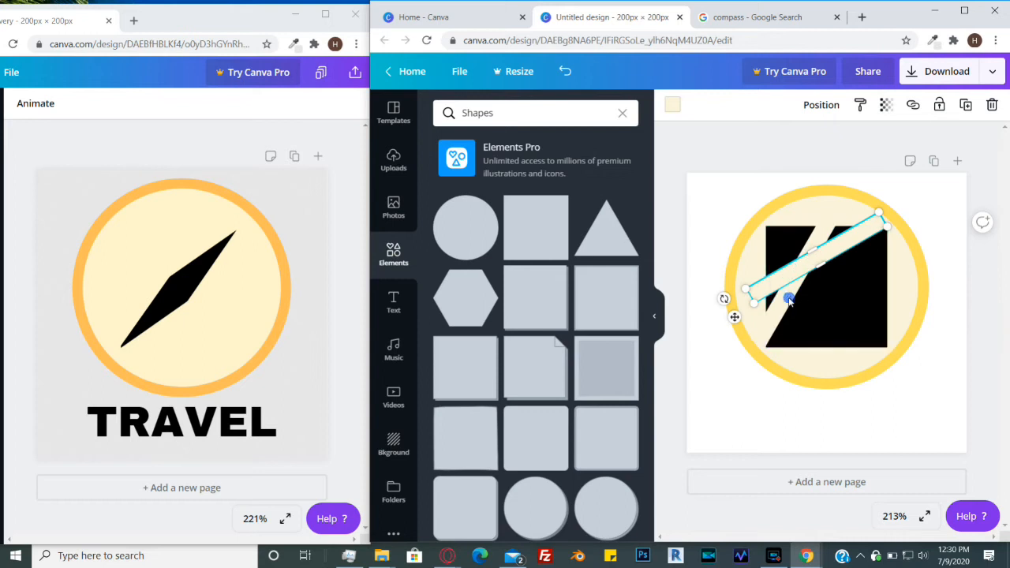
- Narrow the steep strip to about 11 wide and nudge the shallow strip into place
{"action": "left_click", "coordinate": [761, 332]}
{"action": "left_click_drag", "start_coordinate": [788, 278], "coordinate": [790, 278]}
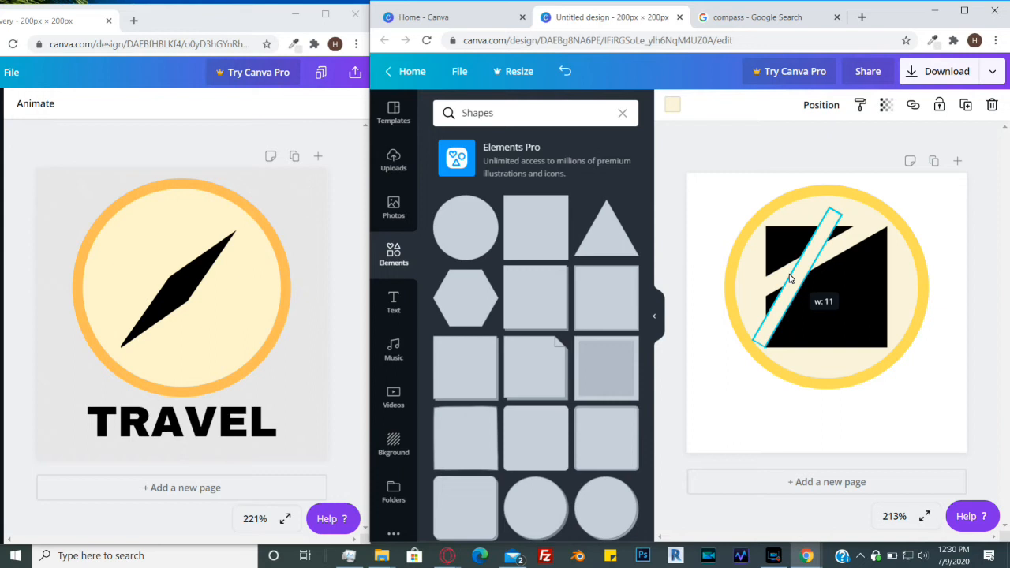
{"action": "left_click", "coordinate": [865, 230]}
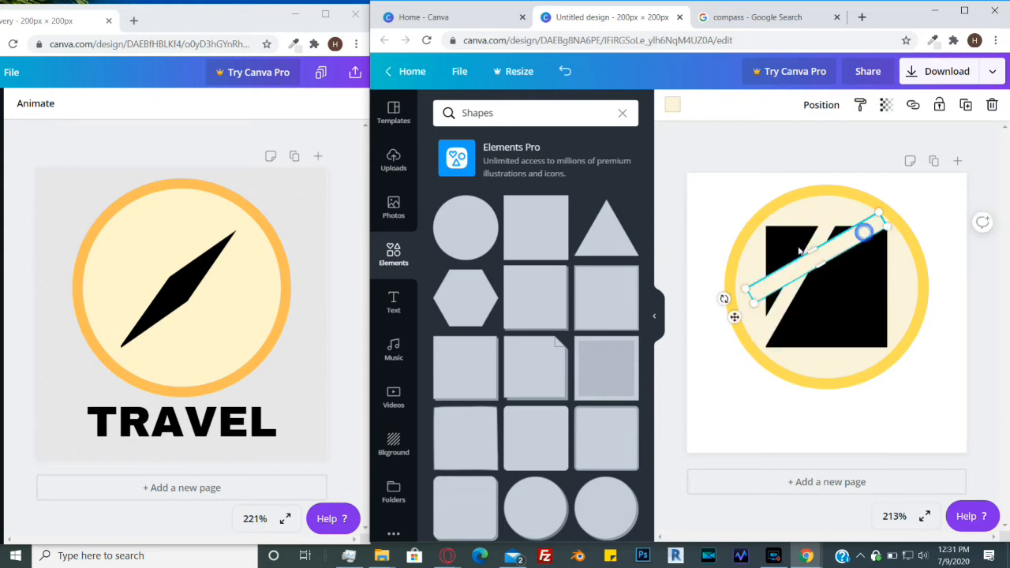
{"action": "left_click_drag", "start_coordinate": [811, 252], "coordinate": [812, 258]}
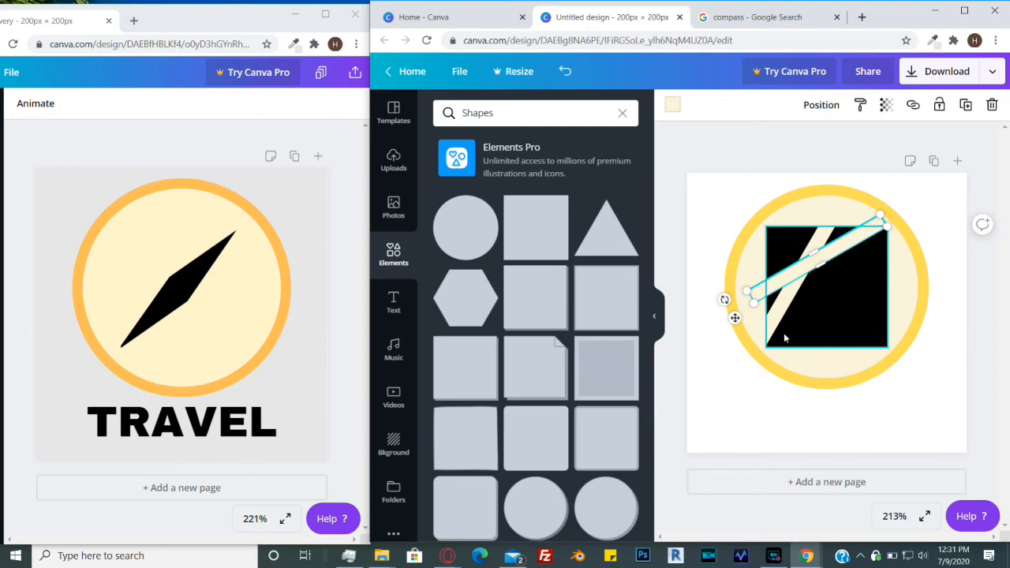
{"action": "left_click", "coordinate": [947, 207]}
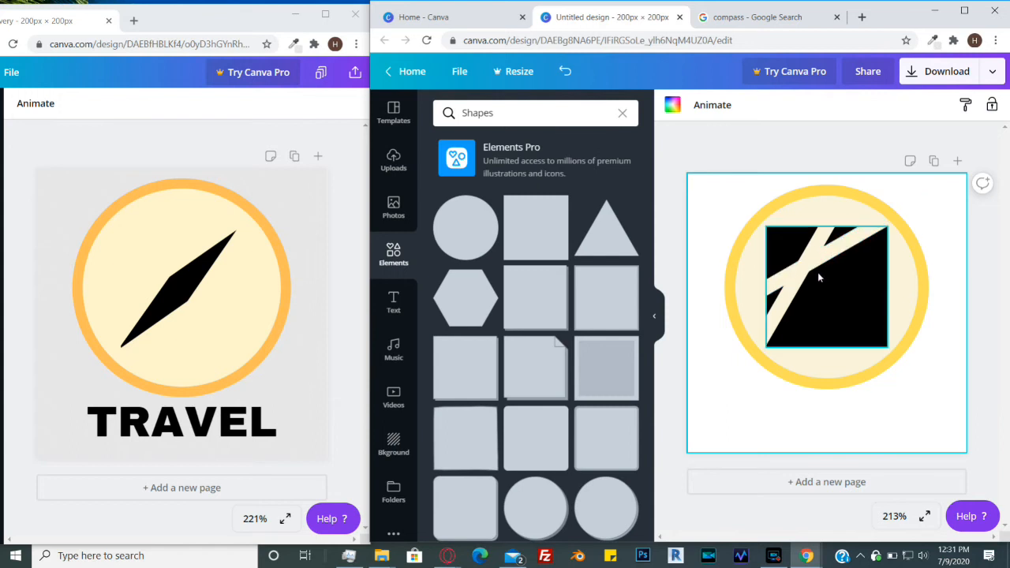
- Select both pale strips together and duplicate the pair
{"action": "left_click", "coordinate": [847, 247]}
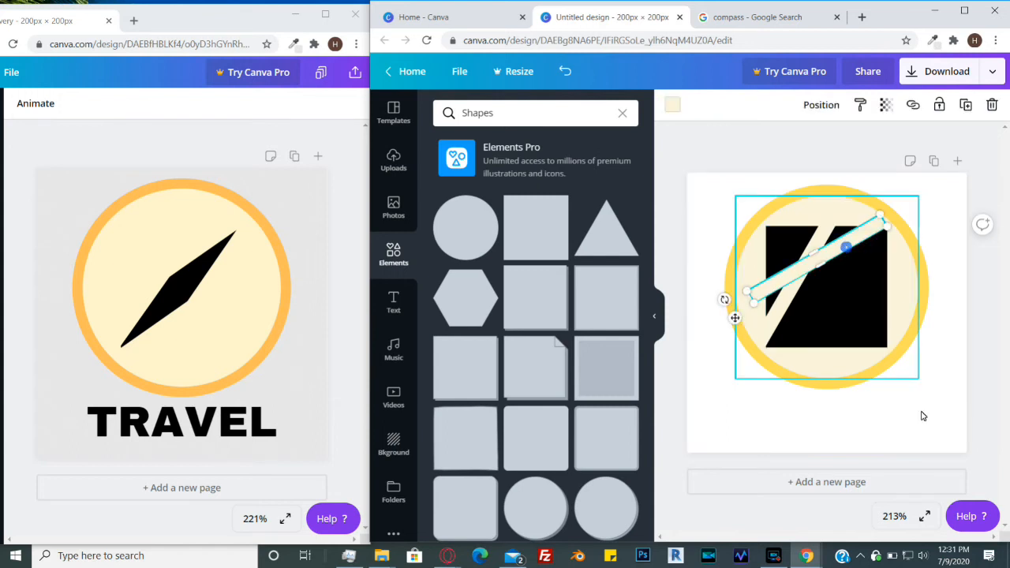
{"action": "left_click", "coordinate": [775, 324], "text": "shift"}
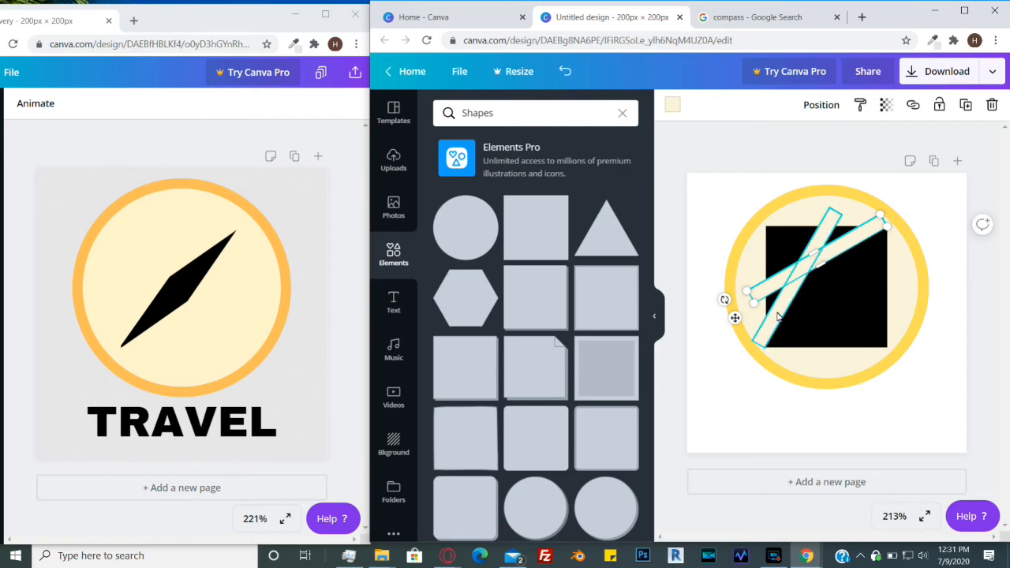
{"action": "left_click", "coordinate": [777, 316], "text": "shift"}
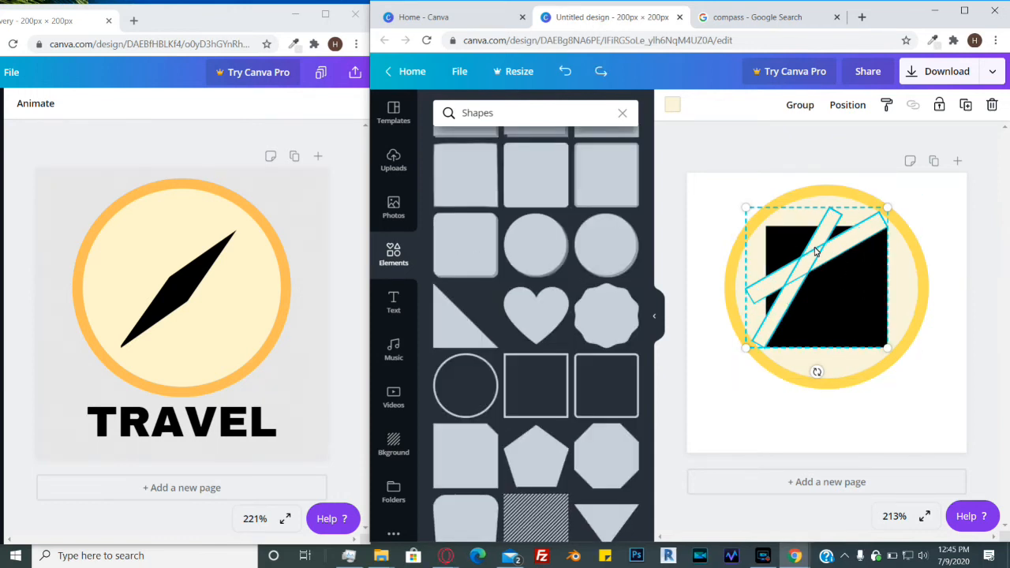
{"action": "left_click_drag", "start_coordinate": [817, 251], "coordinate": [817, 251]}
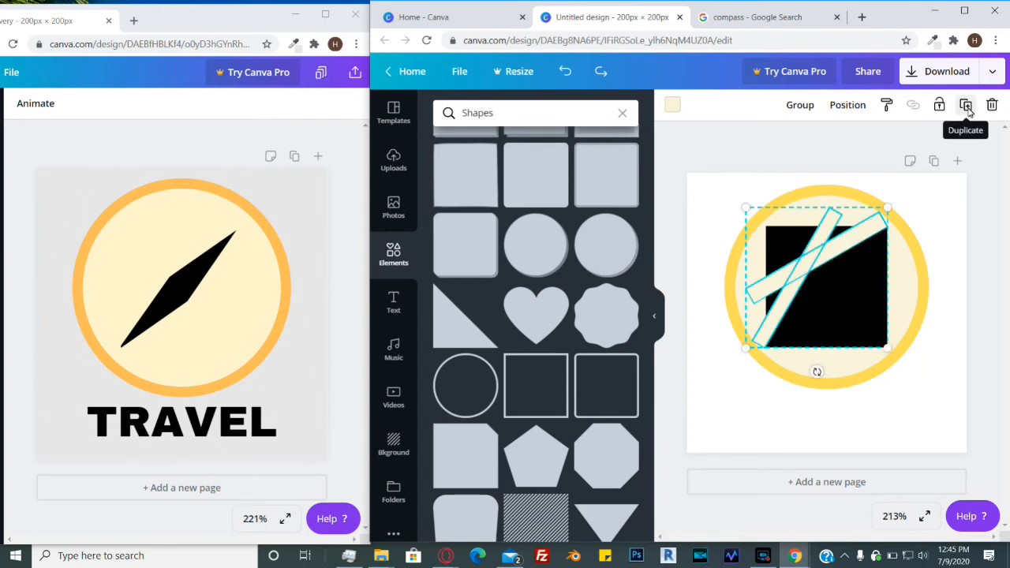
{"action": "left_click_drag", "start_coordinate": [817, 254], "coordinate": [818, 251]}
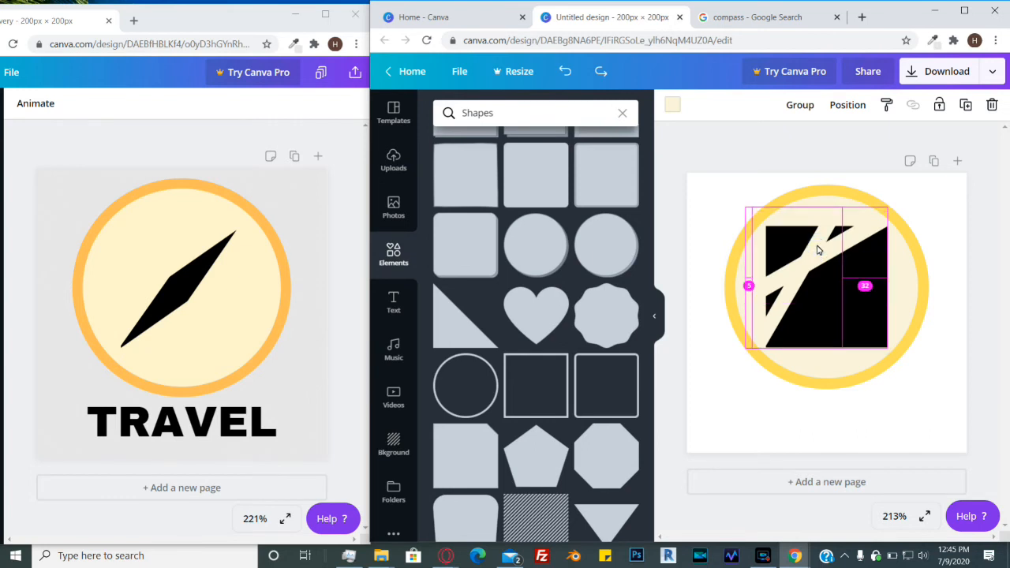
- Rotate the duplicated strip pair and position it across the lower-right area of the black square
{"action": "left_click_drag", "start_coordinate": [819, 251], "coordinate": [808, 229]}
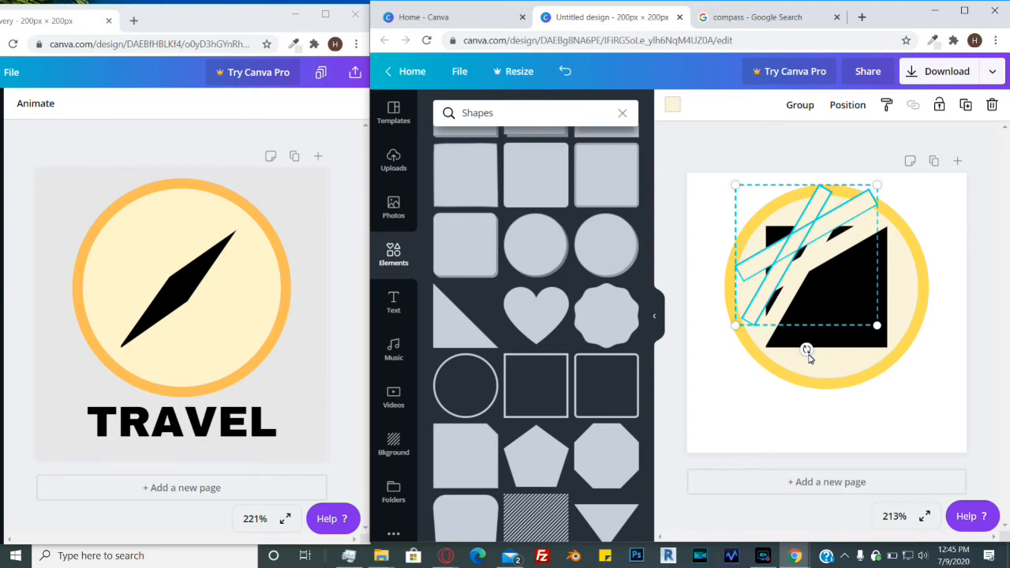
{"action": "left_click_drag", "start_coordinate": [808, 355], "coordinate": [809, 169]}
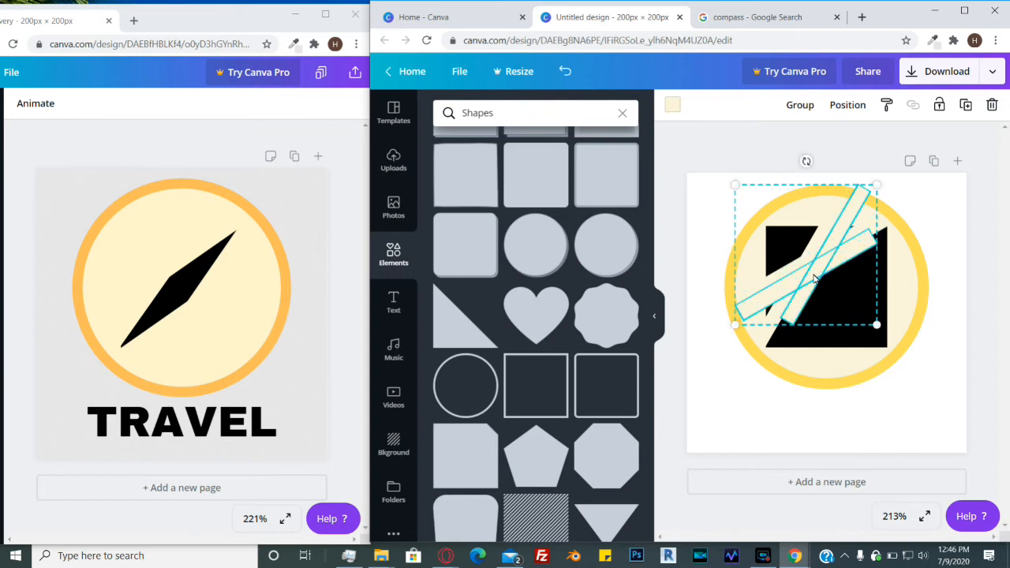
{"action": "left_click_drag", "start_coordinate": [816, 276], "coordinate": [846, 318]}
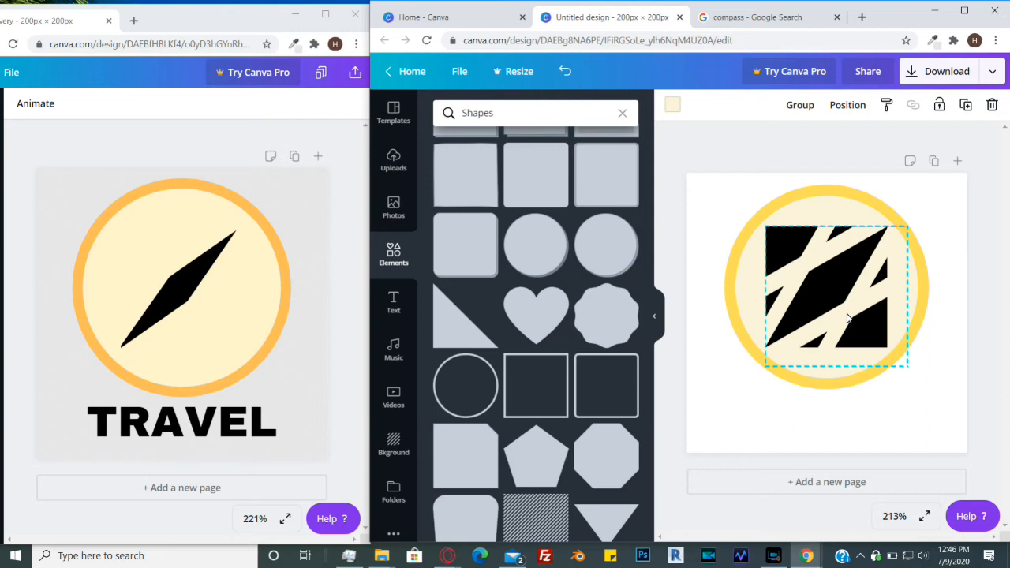
{"action": "left_click_drag", "start_coordinate": [848, 318], "coordinate": [849, 319]}
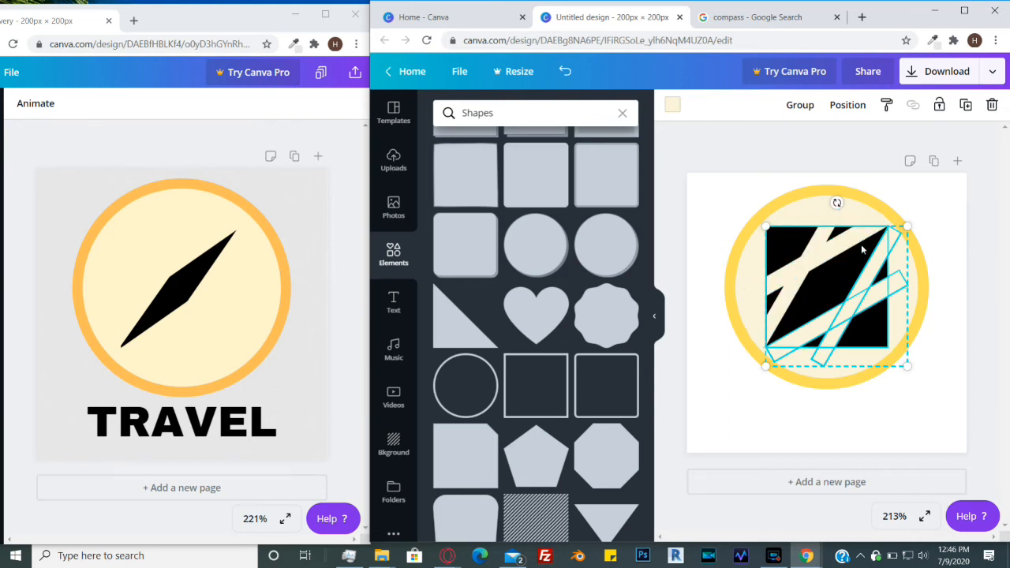
{"action": "left_click_drag", "start_coordinate": [815, 273], "coordinate": [858, 250]}
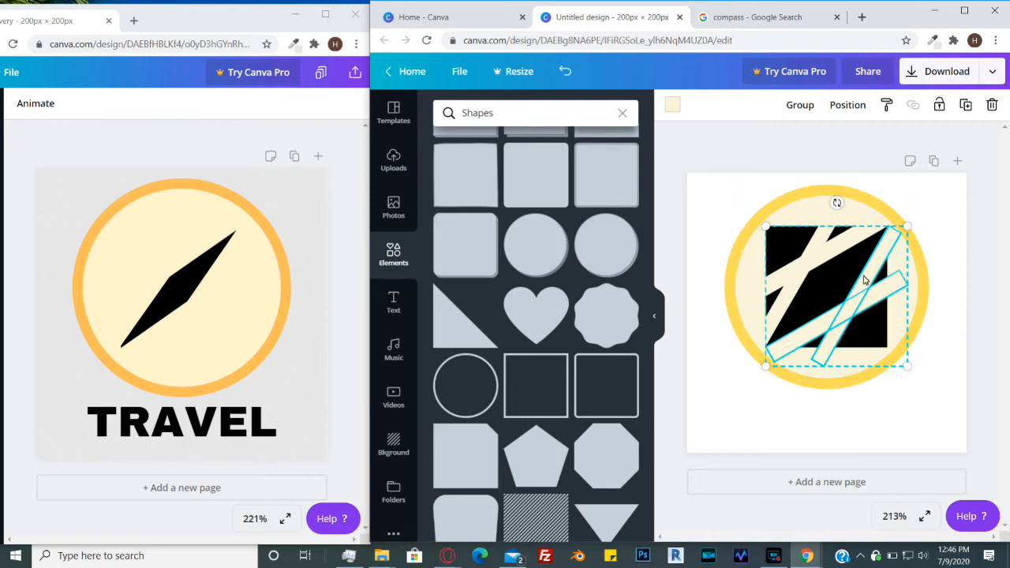
- Rotate and reposition the upper shallow strip across the black square
{"action": "left_click", "coordinate": [946, 210]}
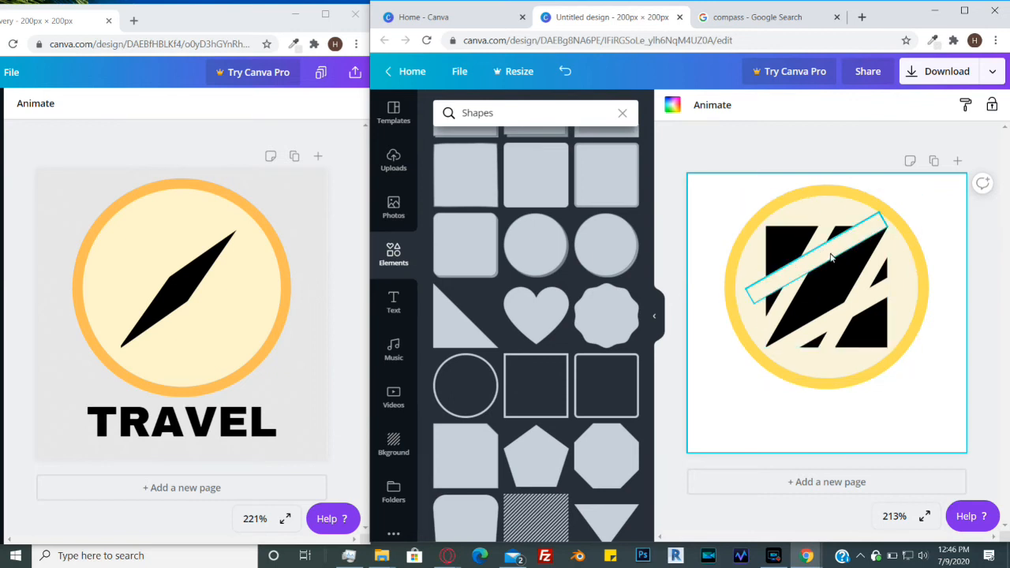
{"action": "left_click", "coordinate": [850, 247]}
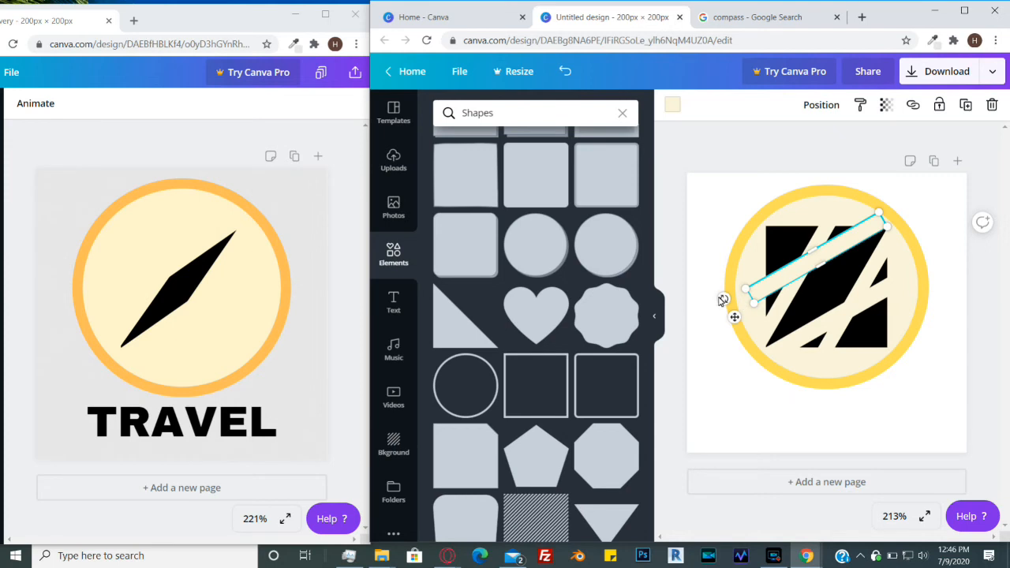
{"action": "left_click_drag", "start_coordinate": [719, 293], "coordinate": [726, 307]}
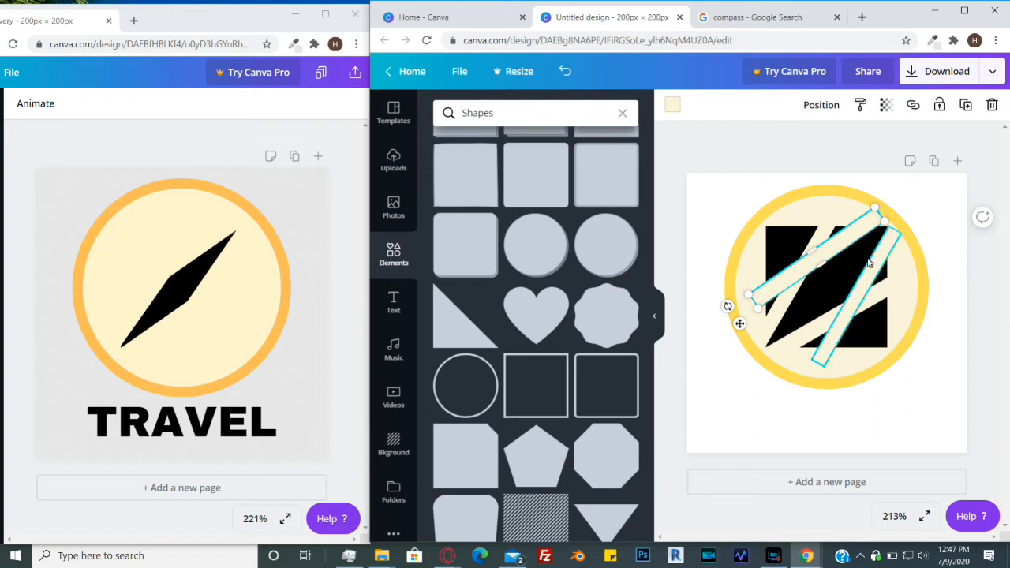
{"action": "left_click_drag", "start_coordinate": [842, 243], "coordinate": [844, 251]}
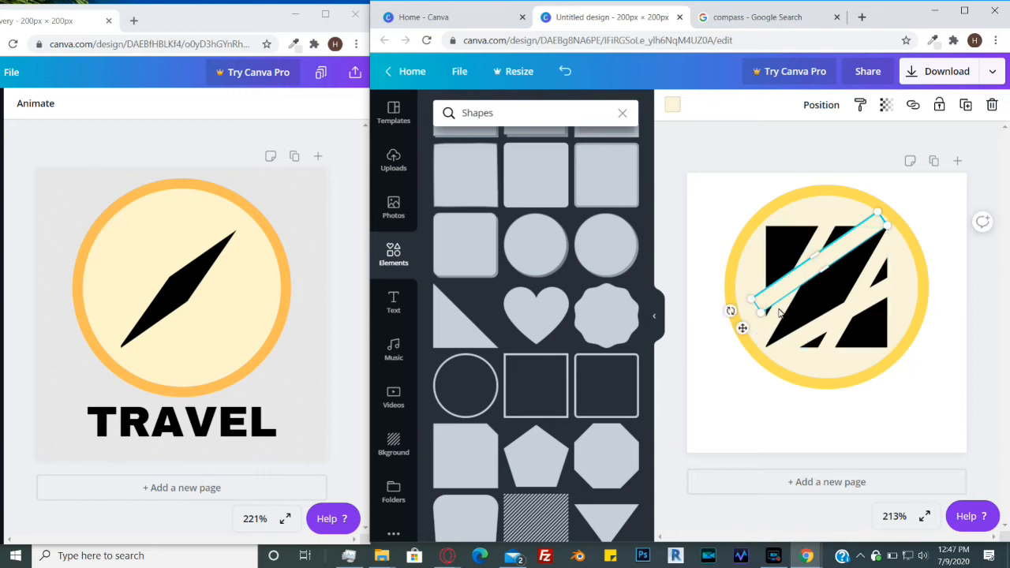
- Rotate and shift the upper steep strip so it lines up with the other cuts
{"action": "left_click", "coordinate": [819, 231]}
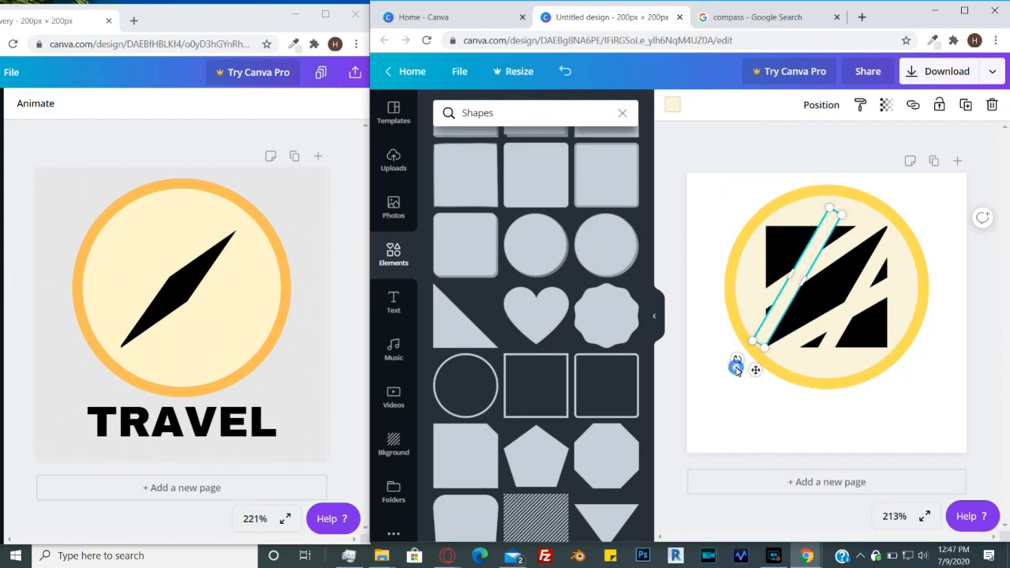
{"action": "left_click_drag", "start_coordinate": [735, 361], "coordinate": [727, 366]}
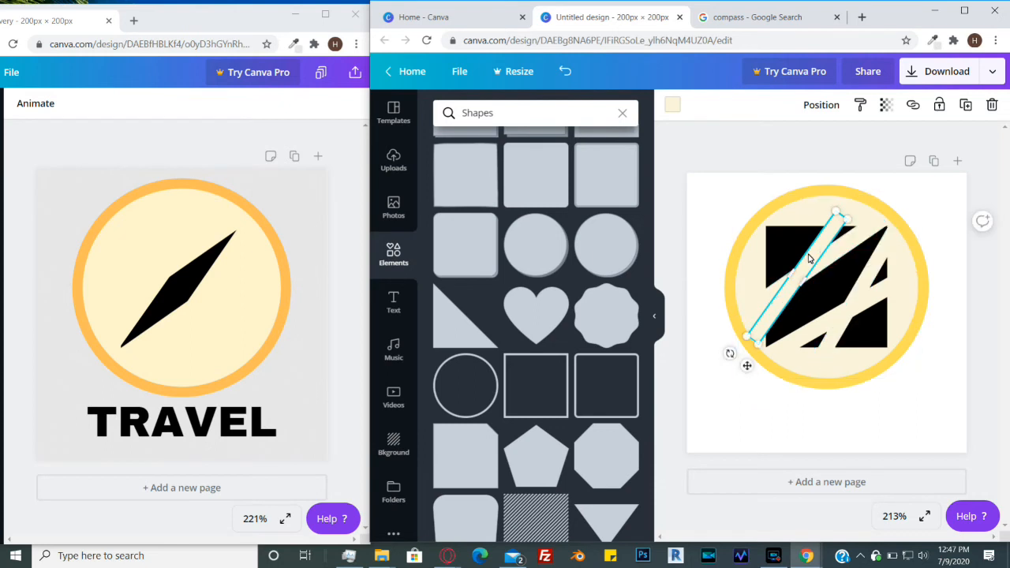
{"action": "left_click_drag", "start_coordinate": [821, 255], "coordinate": [824, 260]}
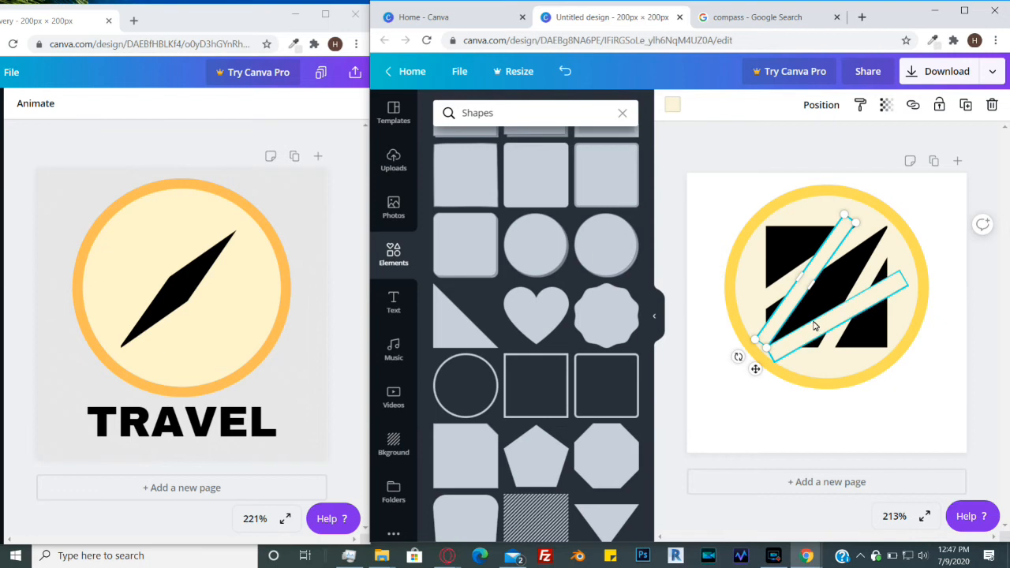
{"action": "left_click", "coordinate": [811, 326]}
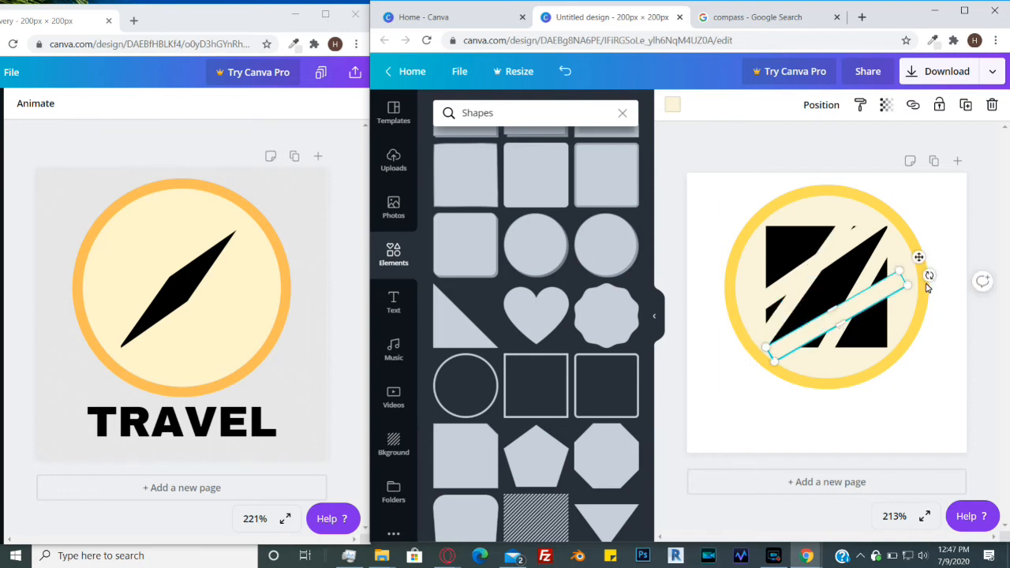
- Fine-tune the rotation and position of the lower shallow strip across the black square
{"action": "left_click_drag", "start_coordinate": [932, 278], "coordinate": [927, 275]}
{"action": "left_click_drag", "start_coordinate": [846, 317], "coordinate": [853, 313]}
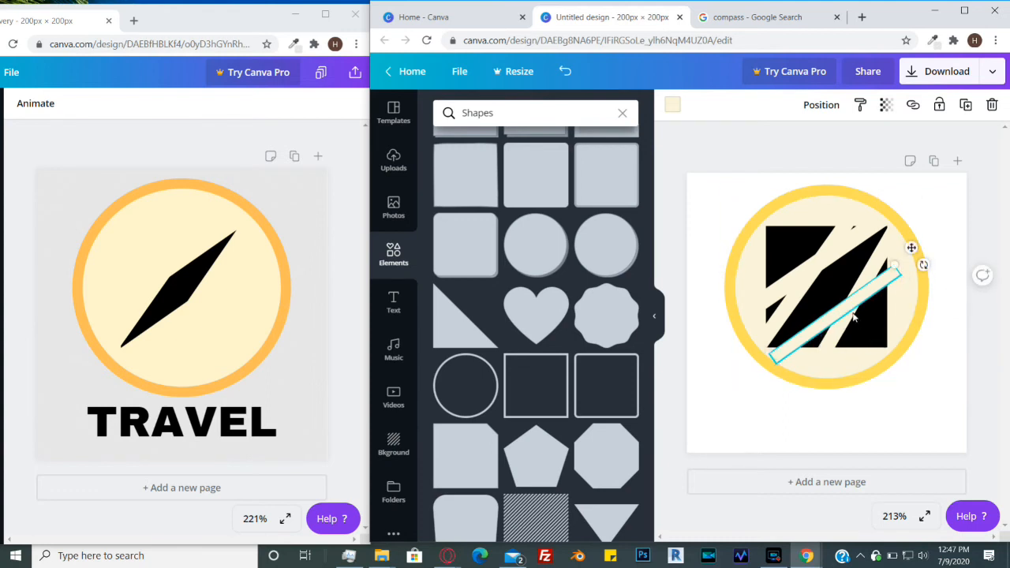
{"action": "key", "text": "ctrl+z"}
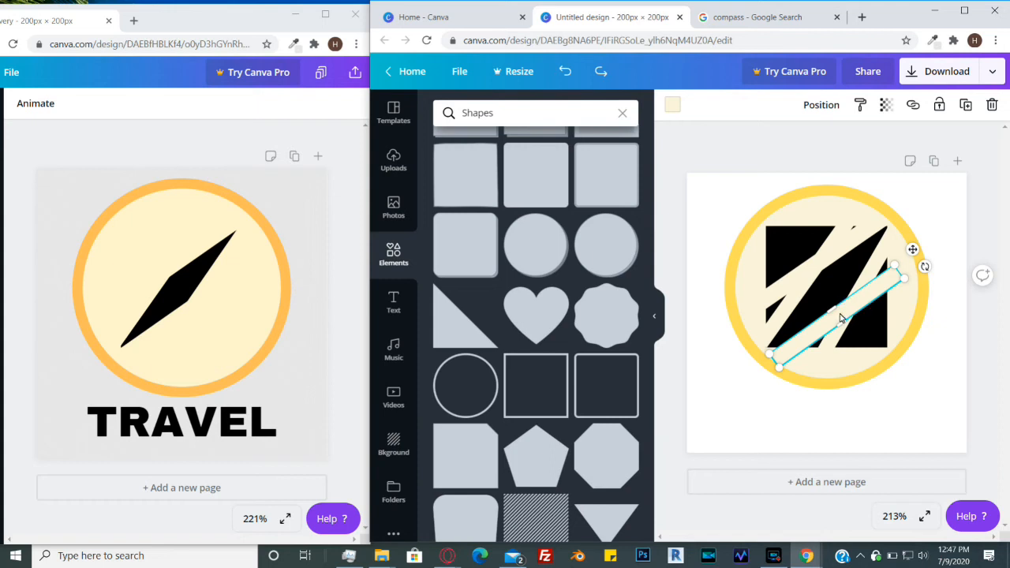
{"action": "left_click_drag", "start_coordinate": [852, 309], "coordinate": [856, 297]}
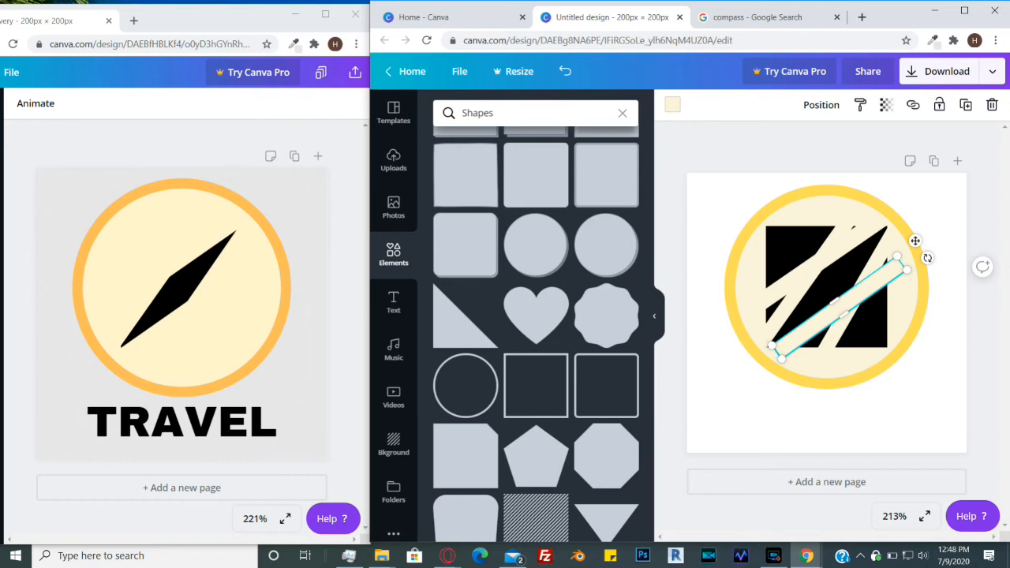
{"action": "left_click_drag", "start_coordinate": [915, 241], "coordinate": [911, 242]}
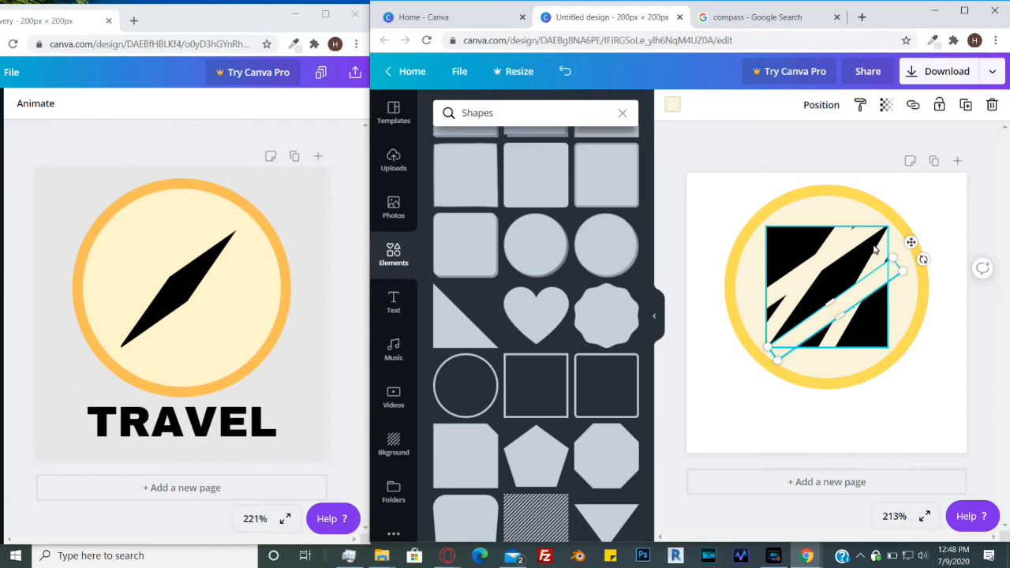
- Rotate the steep strip on the right and nudge it into line along the blade's edge
{"action": "left_click_drag", "start_coordinate": [884, 259], "coordinate": [895, 243]}
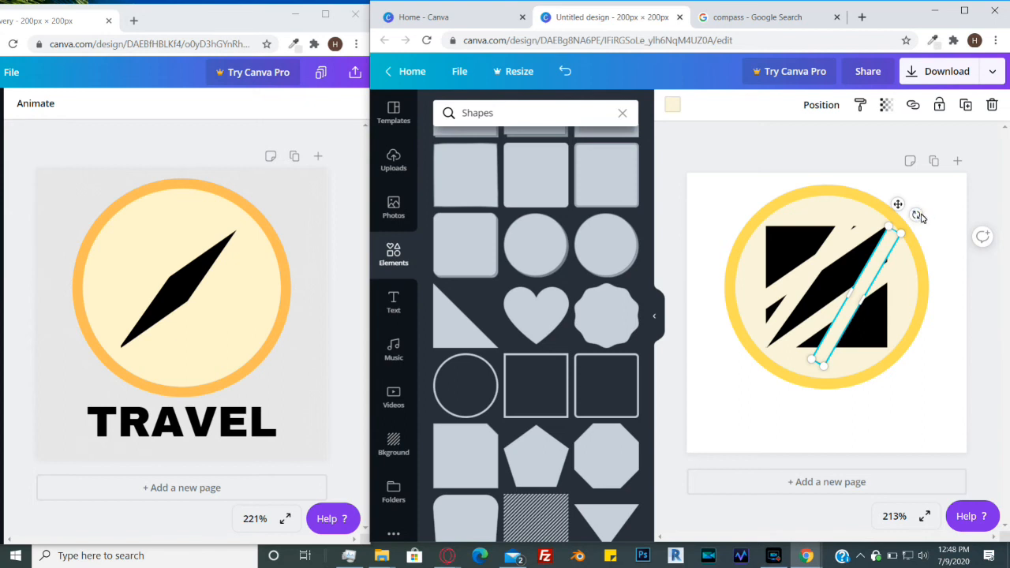
{"action": "left_click_drag", "start_coordinate": [919, 216], "coordinate": [925, 228]}
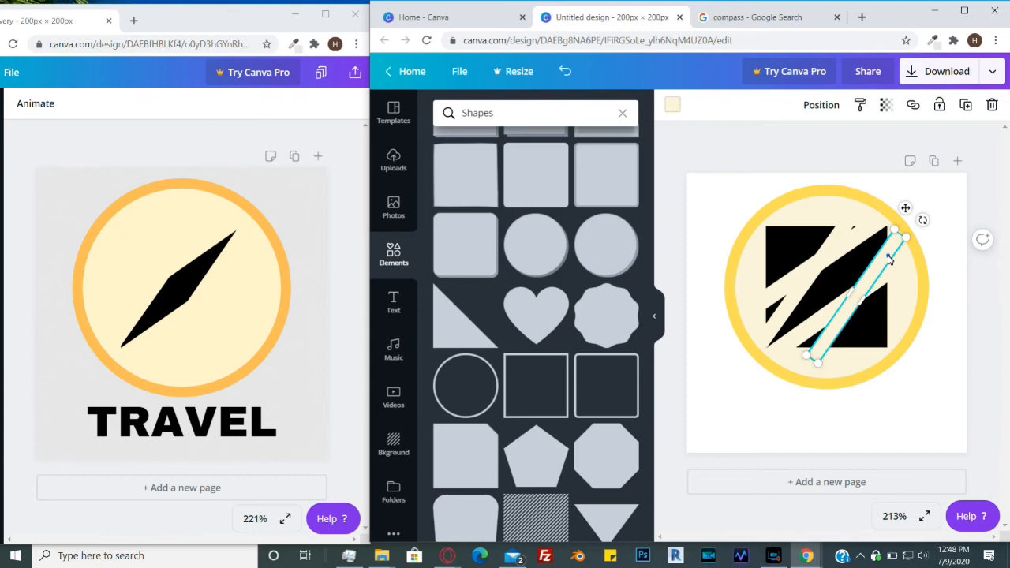
{"action": "left_click_drag", "start_coordinate": [887, 258], "coordinate": [885, 261]}
{"action": "left_click_drag", "start_coordinate": [882, 259], "coordinate": [883, 257]}
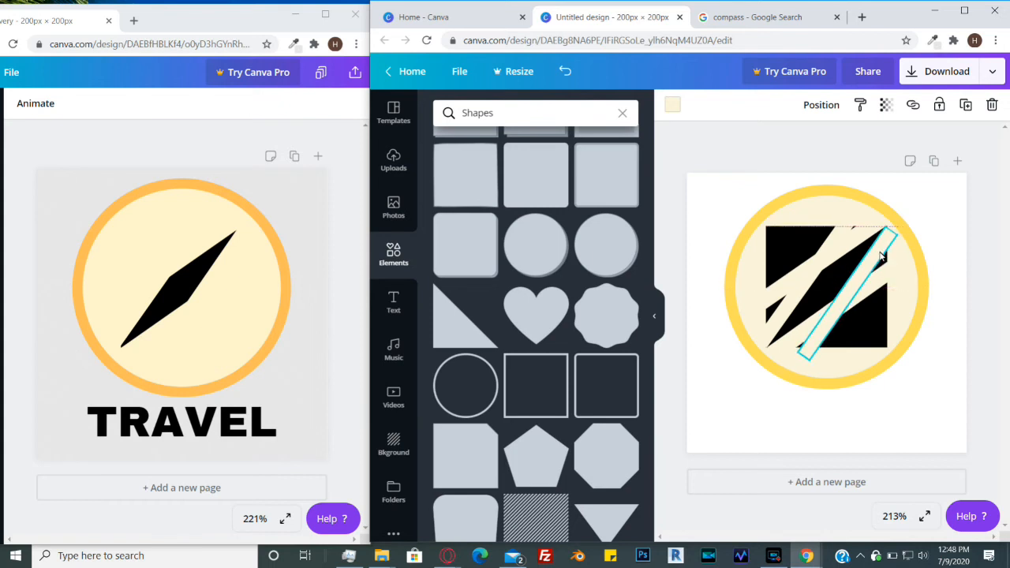
{"action": "left_click_drag", "start_coordinate": [883, 257], "coordinate": [883, 256]}
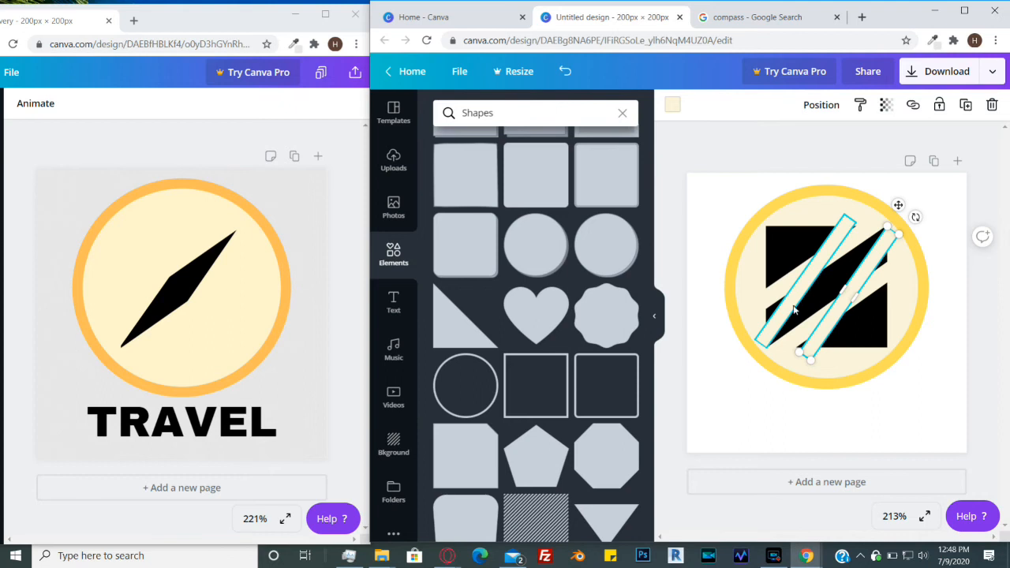
- Rotate the left steep strip to 33°
{"action": "left_click", "coordinate": [795, 311]}
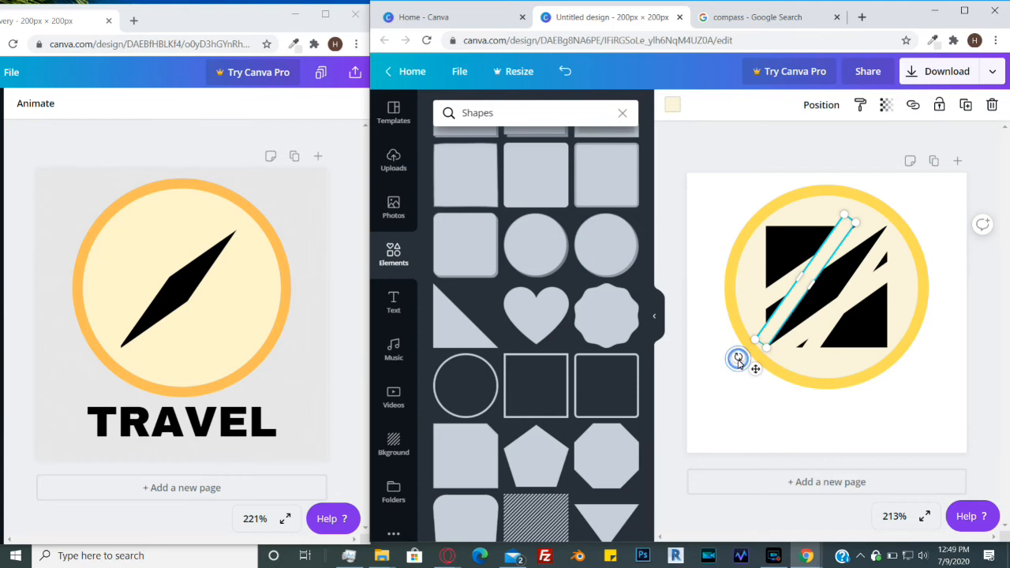
{"action": "left_click_drag", "start_coordinate": [740, 358], "coordinate": [742, 365]}
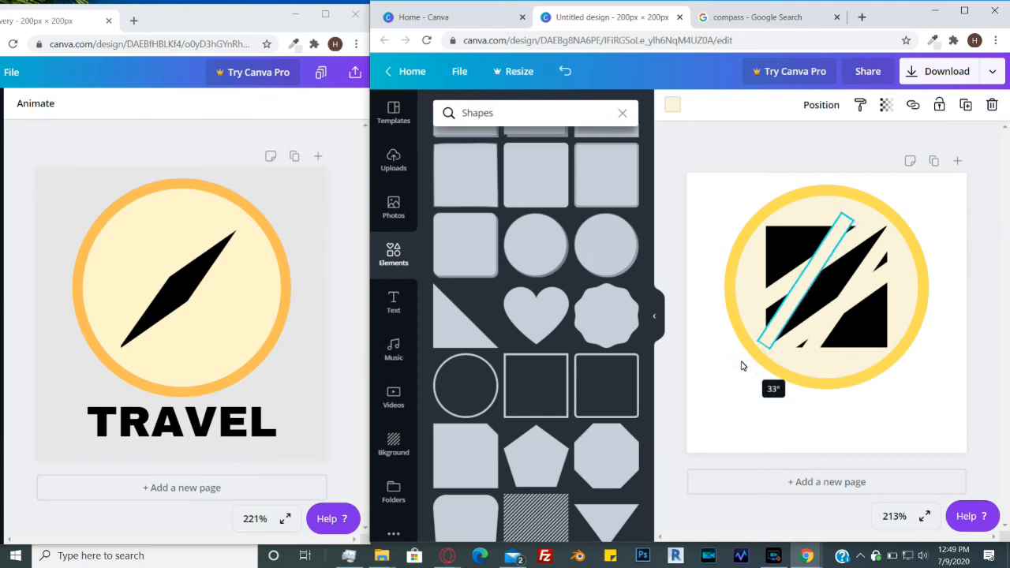
{"action": "left_click_drag", "start_coordinate": [742, 366], "coordinate": [740, 365]}
- Nudge the left steep strip slightly upward
{"action": "left_click", "coordinate": [818, 259]}
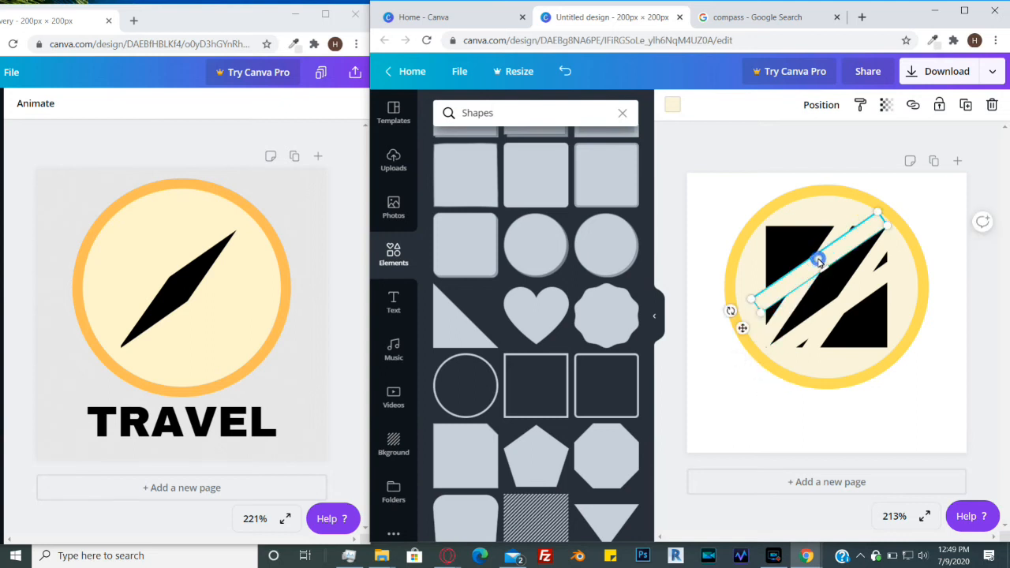
{"action": "left_click", "coordinate": [784, 320], "text": "shift"}
{"action": "left_click", "coordinate": [787, 321]}
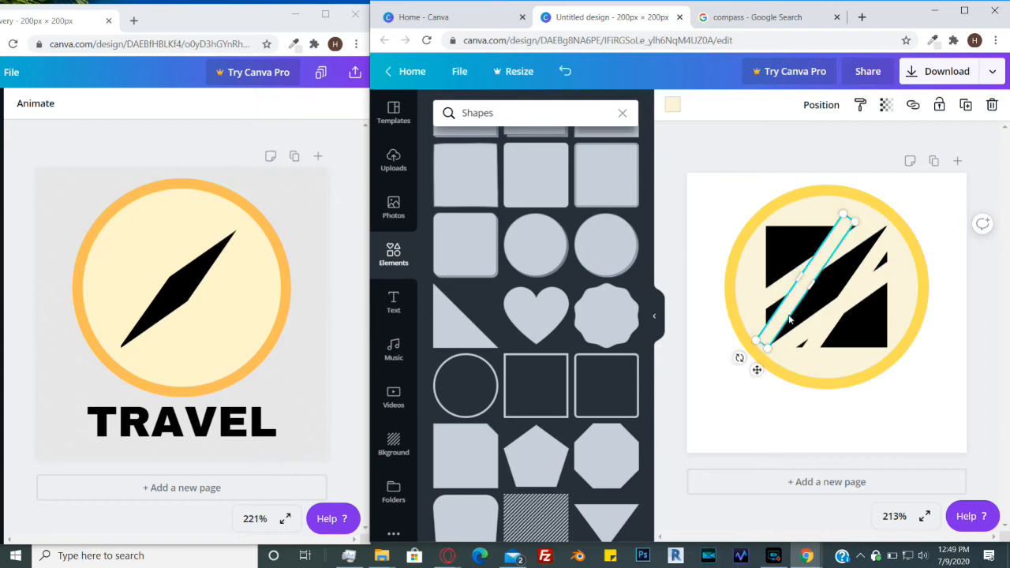
{"action": "left_click_drag", "start_coordinate": [786, 312], "coordinate": [785, 312]}
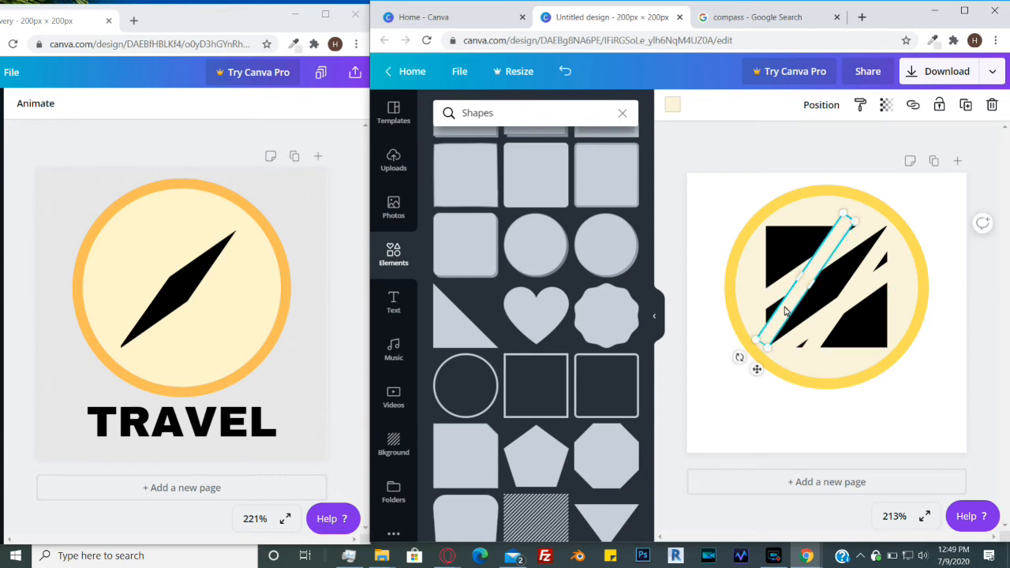
{"action": "key", "text": "Up"}
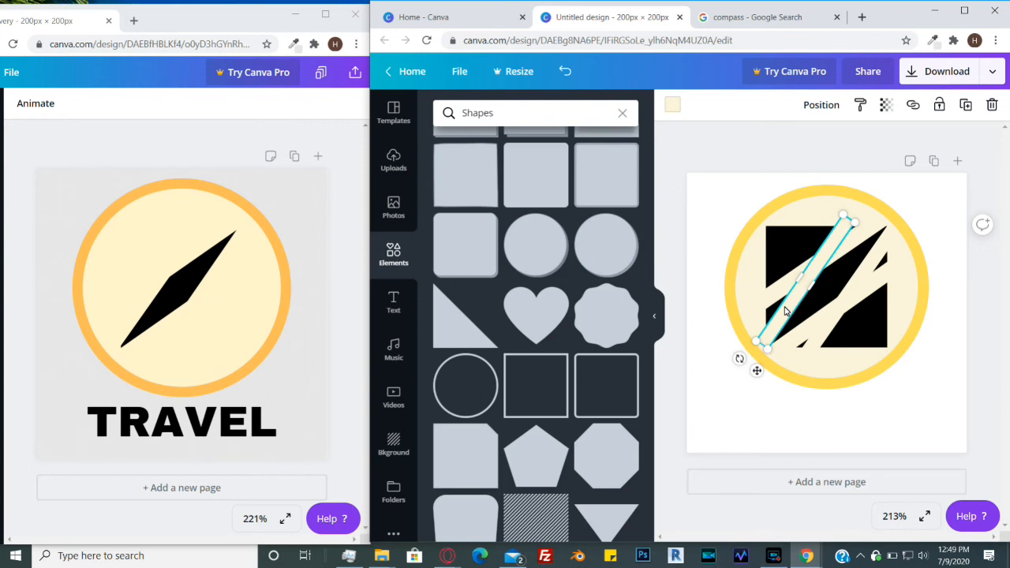
{"action": "left_click", "coordinate": [948, 203]}
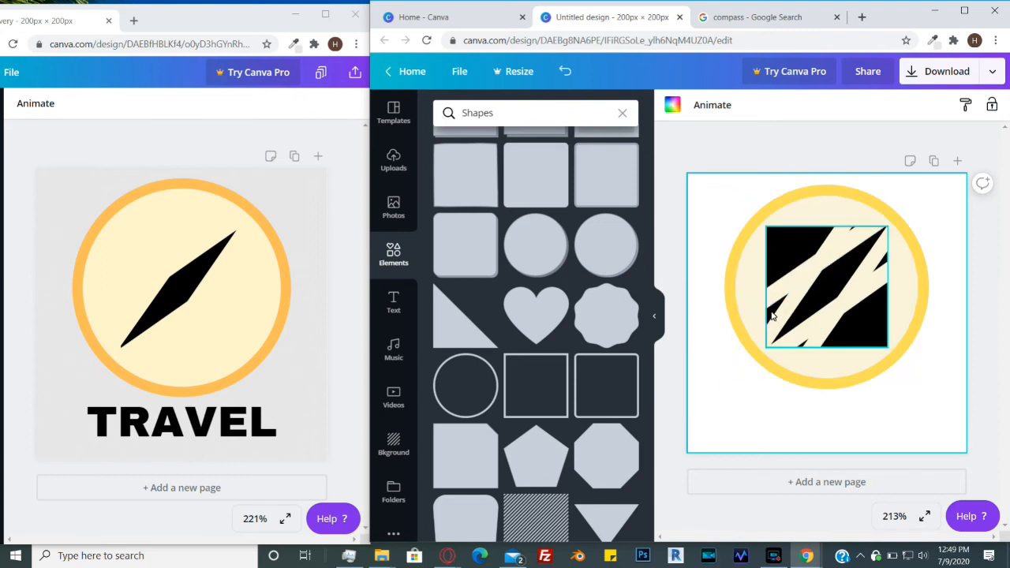
- Move the left steep strip further up and to the left, fine-tuning its position
{"action": "left_click", "coordinate": [836, 241]}
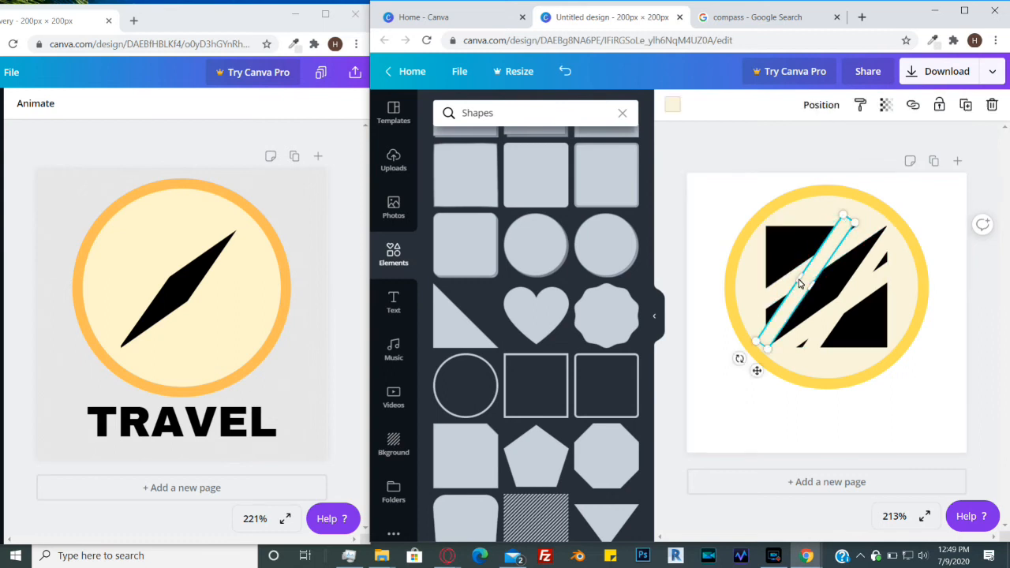
{"action": "left_click_drag", "start_coordinate": [798, 282], "coordinate": [788, 277]}
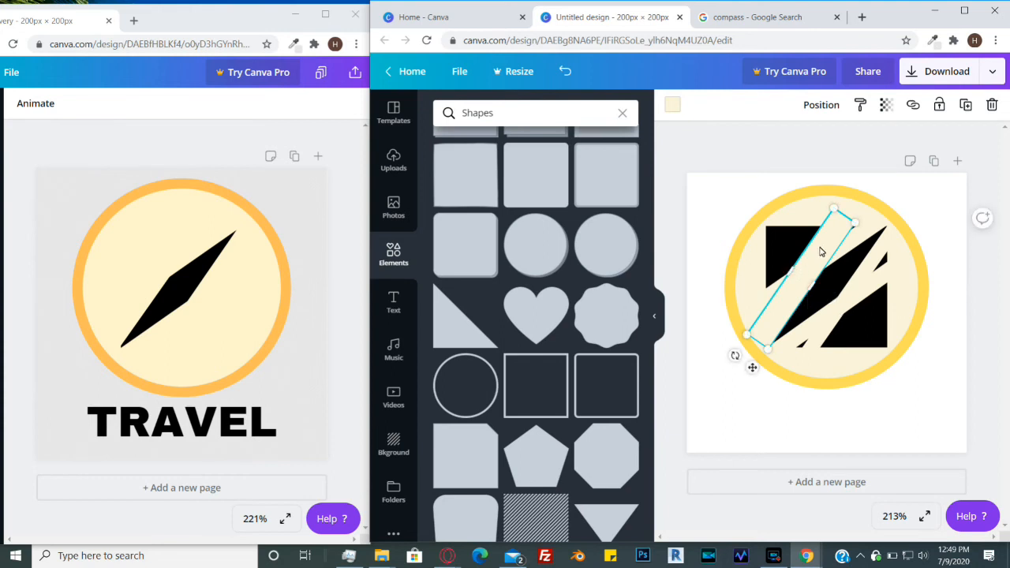
{"action": "key", "text": "Right"}
{"action": "key", "text": "Up"}
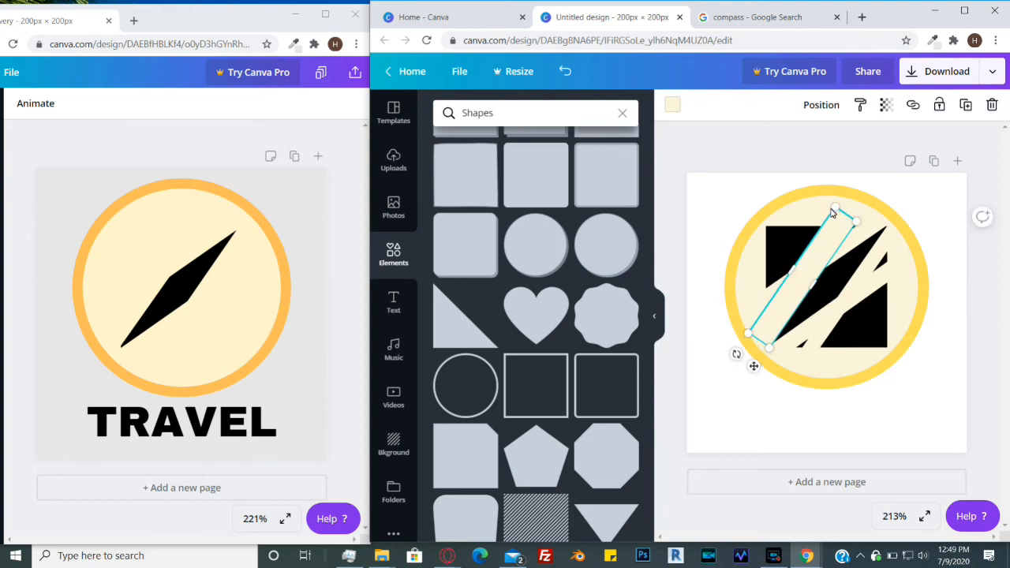
{"action": "key", "text": "Right"}
{"action": "key", "text": "Left"}
{"action": "left_click", "coordinate": [922, 440]}
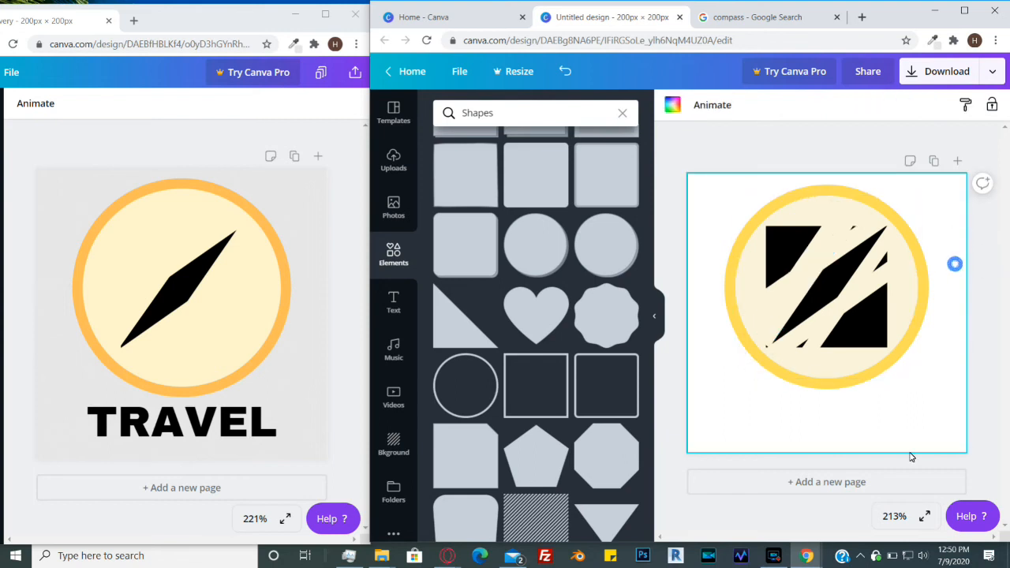
- Try deleting the upper shallow strip, then undo the last three changes
{"action": "left_click", "coordinate": [780, 318]}
{"action": "key", "text": "Down"}
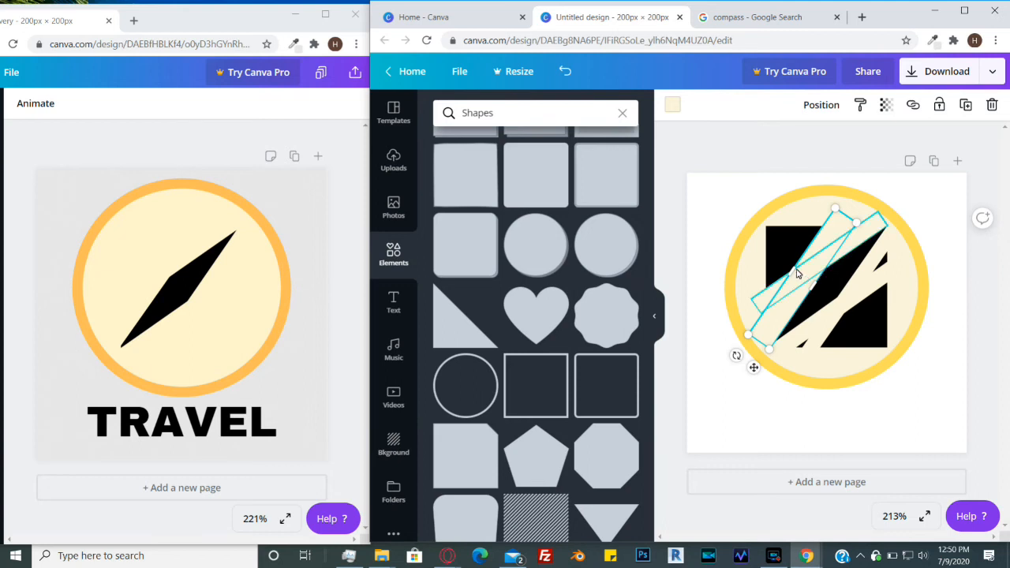
{"action": "left_click_drag", "start_coordinate": [799, 272], "coordinate": [794, 278]}
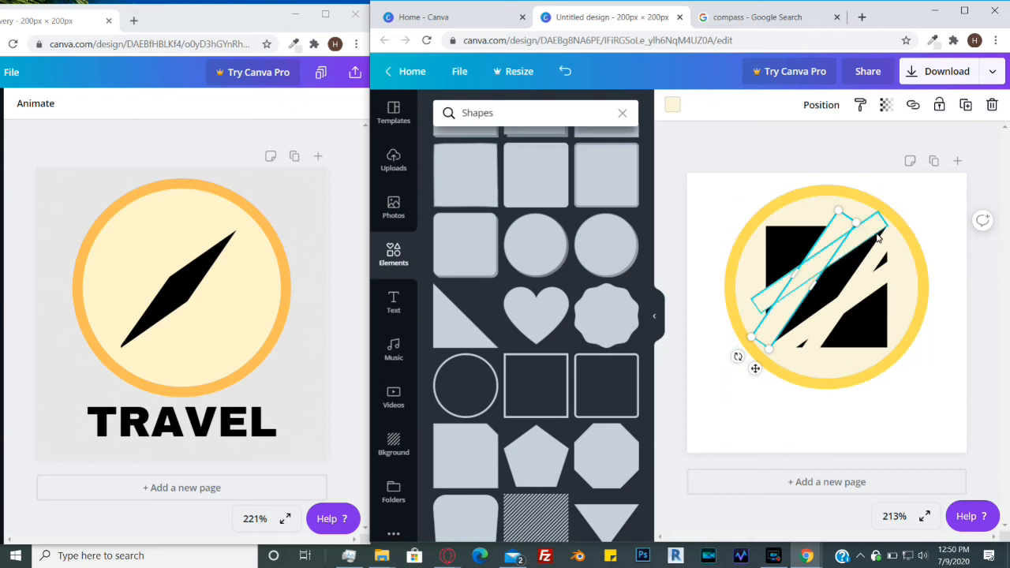
{"action": "left_click", "coordinate": [876, 232]}
{"action": "left_click", "coordinate": [827, 273]}
{"action": "left_click_drag", "start_coordinate": [826, 274], "coordinate": [828, 278]}
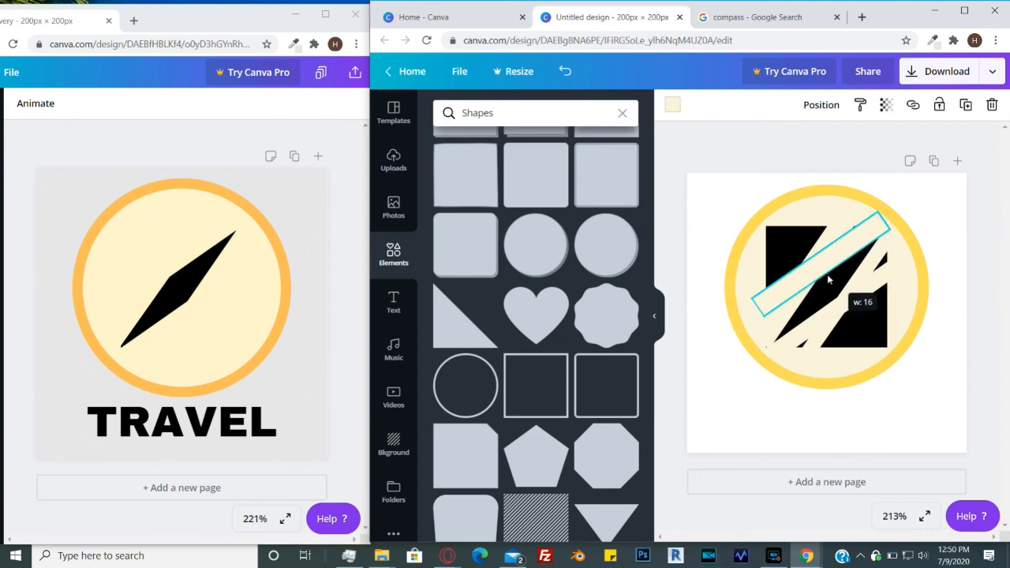
{"action": "left_click_drag", "start_coordinate": [828, 278], "coordinate": [829, 279]}
{"action": "key", "text": "Delete"}
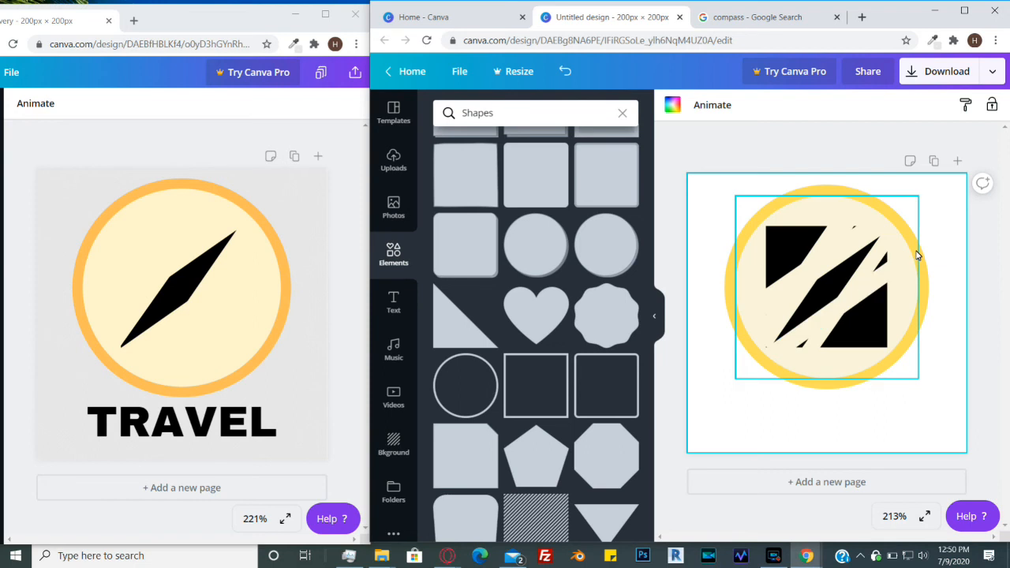
{"action": "left_click", "coordinate": [853, 309]}
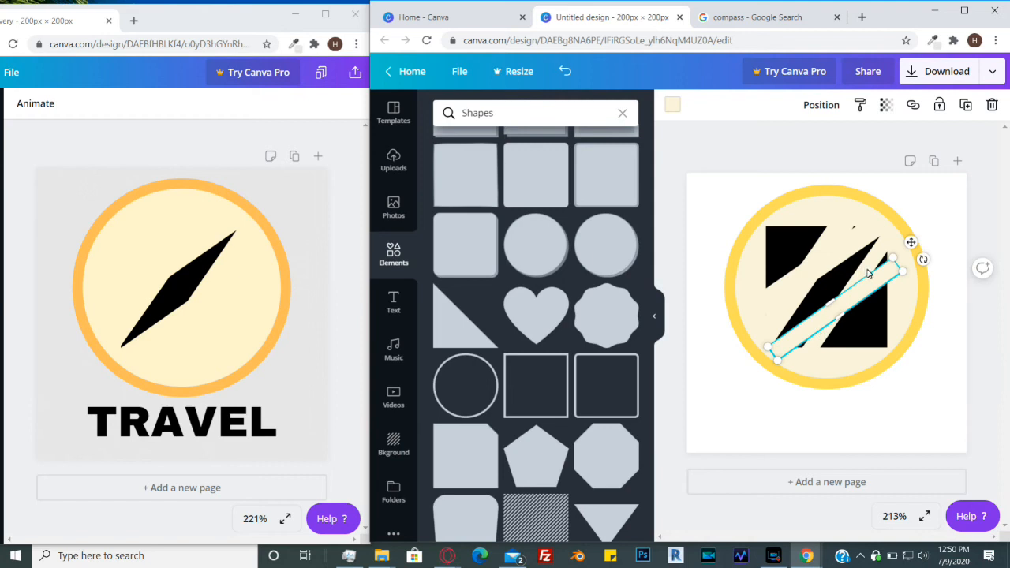
{"action": "mouse_move", "coordinate": [842, 321]}
{"action": "left_mouse_down"}
{"action": "mouse_move", "coordinate": [844, 330]}
{"action": "mouse_move", "coordinate": [843, 320]}
{"action": "left_mouse_up"}
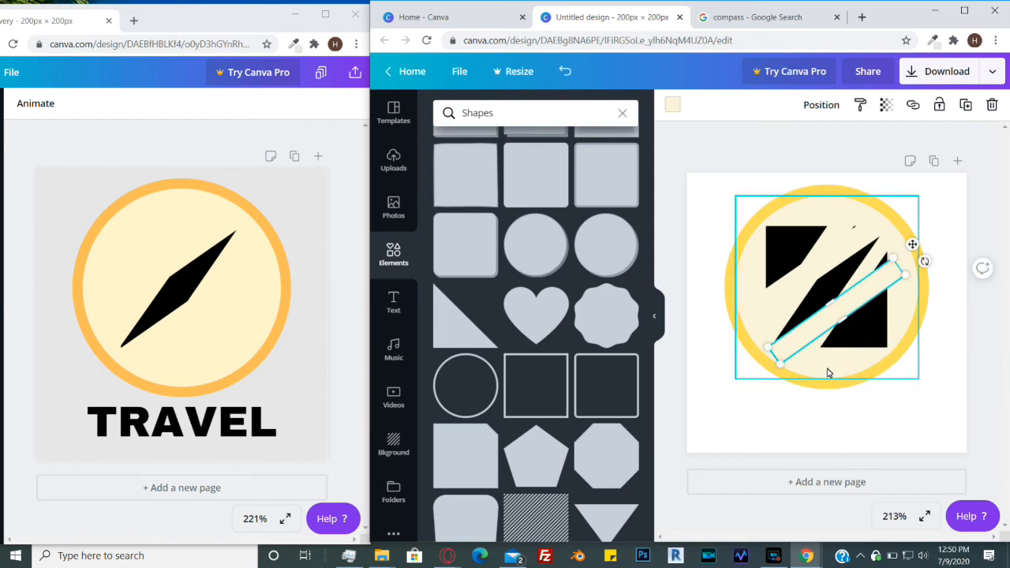
{"action": "key", "text": "ctrl+z"}
{"action": "key", "text": "ctrl+z"}
{"action": "key", "text": "ctrl+z"}
{"action": "key", "text": "ctrl+z"}
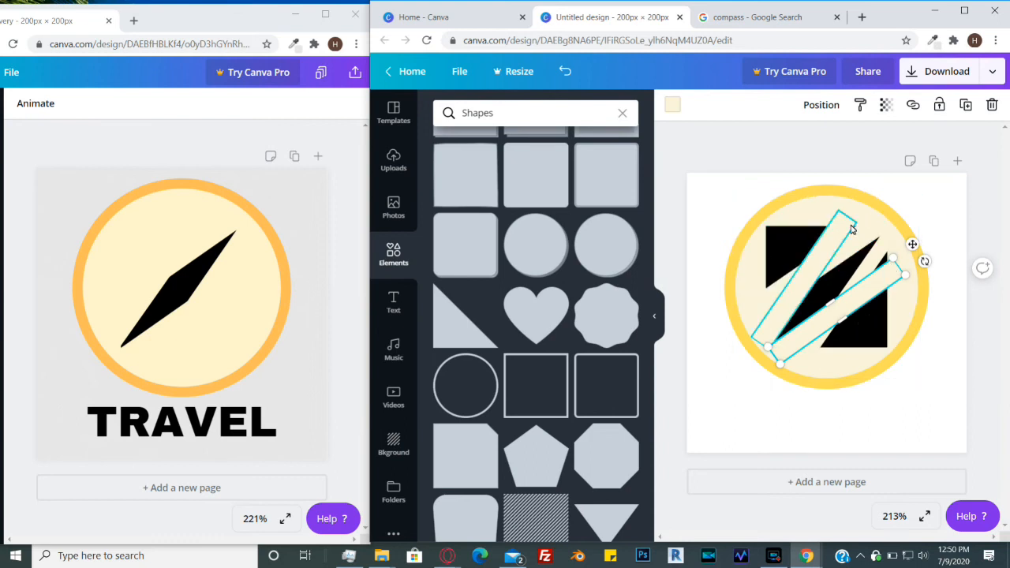
- Shift the right steep strip down so the cuts form a compass needle shape
{"action": "left_click", "coordinate": [857, 231]}
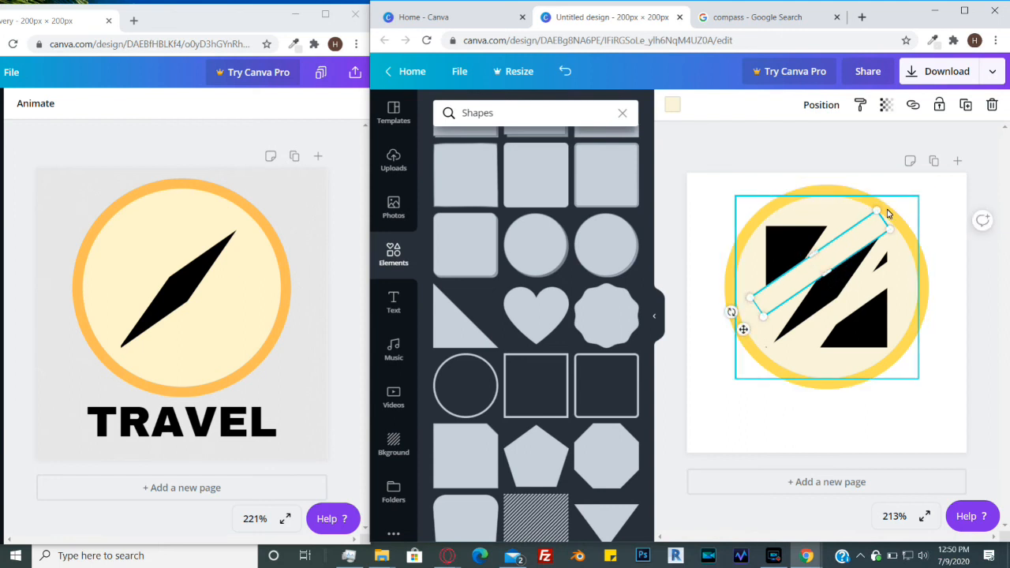
{"action": "left_click", "coordinate": [941, 199]}
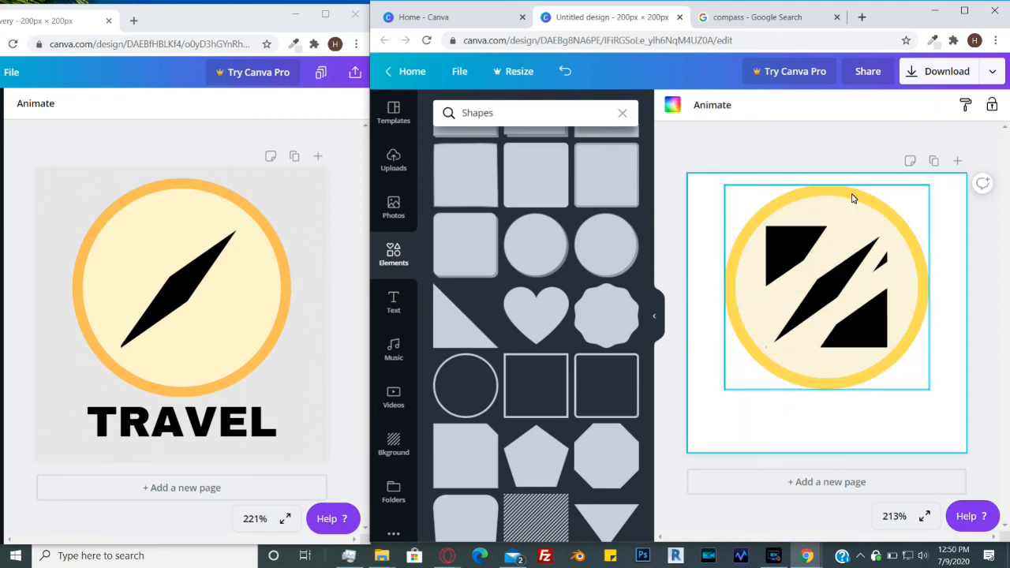
{"action": "left_click", "coordinate": [881, 261]}
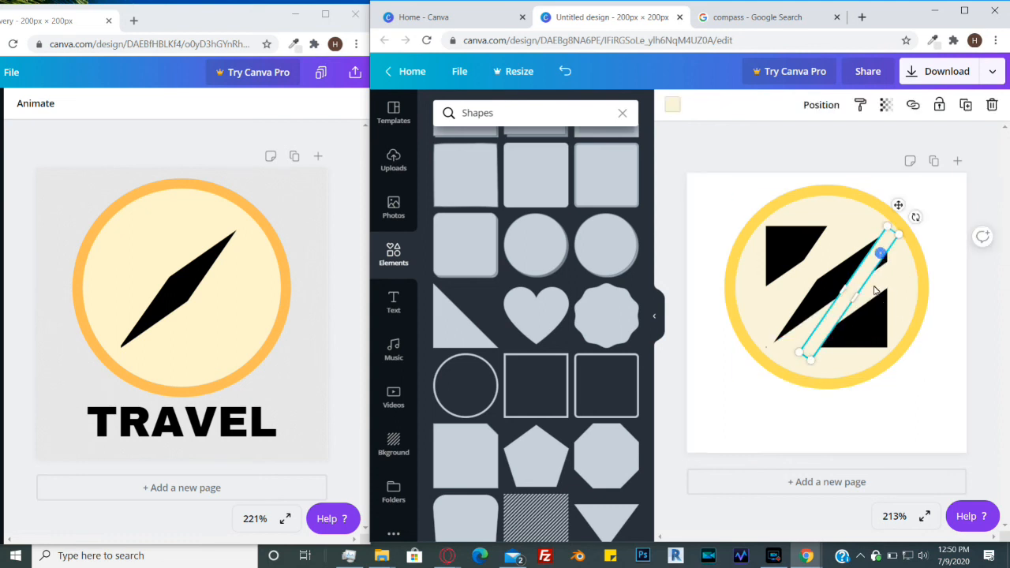
{"action": "left_click_drag", "start_coordinate": [856, 300], "coordinate": [864, 310]}
{"action": "left_click", "coordinate": [948, 222]}
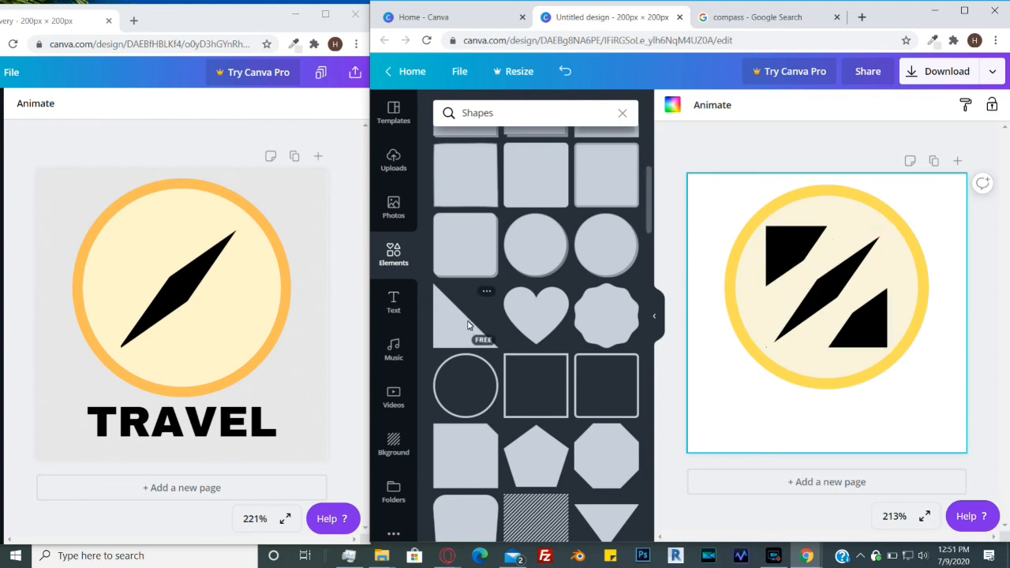
- Add a right-triangle shape and colour it cream #faf5db
{"action": "left_click", "coordinate": [443, 334]}
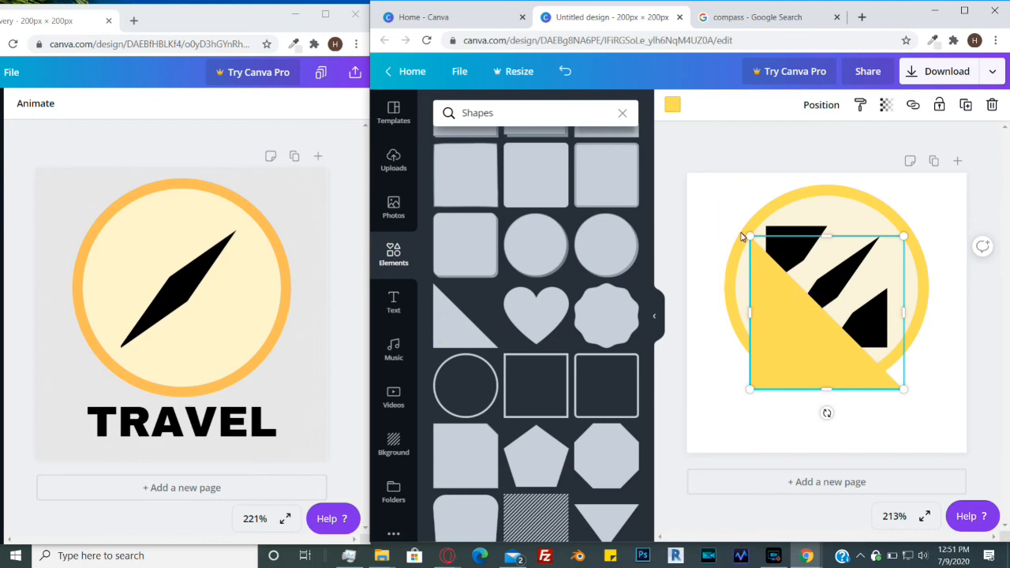
{"action": "left_click", "coordinate": [674, 106]}
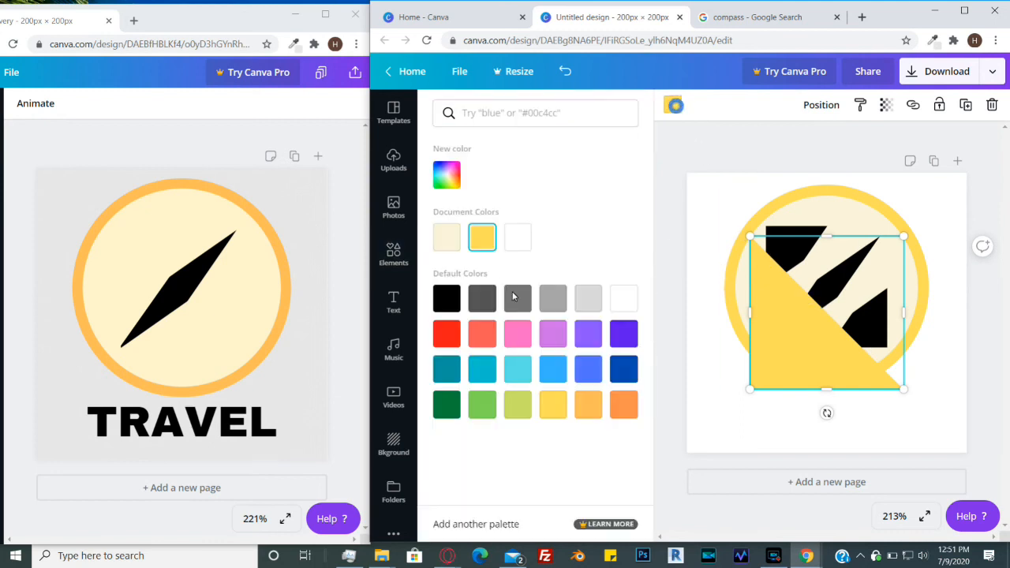
{"action": "left_click", "coordinate": [447, 237]}
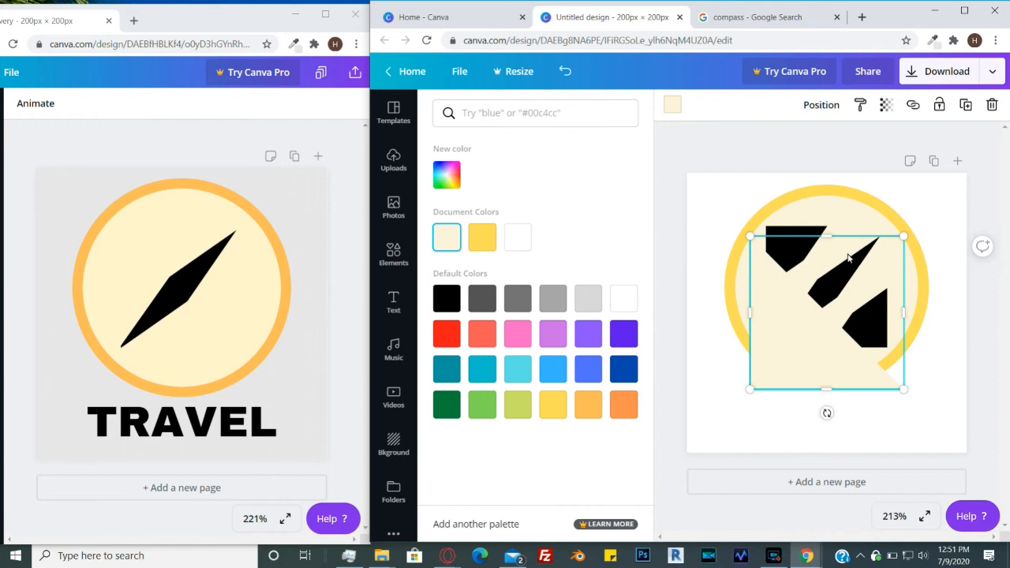
- Rotate, resize and move the cream triangle over the upper-left black corner
{"action": "left_click_drag", "start_coordinate": [827, 413], "coordinate": [724, 323]}
{"action": "left_click_drag", "start_coordinate": [814, 255], "coordinate": [806, 218]}
{"action": "left_click_drag", "start_coordinate": [896, 190], "coordinate": [845, 235]}
{"action": "left_click_drag", "start_coordinate": [783, 261], "coordinate": [801, 249]}
{"action": "left_click", "coordinate": [932, 193]}
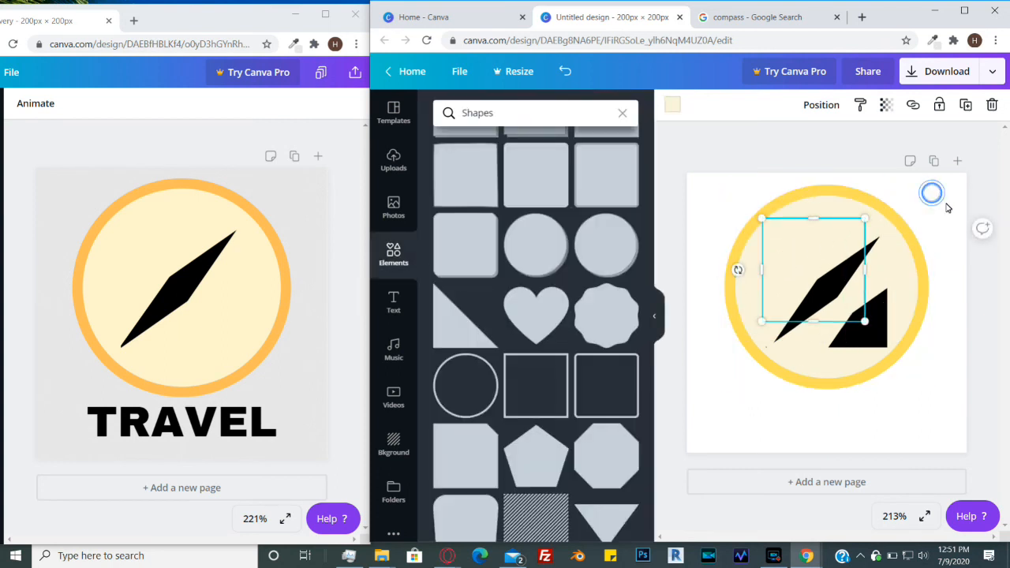
- Resize the cream triangle so it completely covers the upper-left black corner
{"action": "left_click", "coordinate": [787, 241]}
{"action": "left_click_drag", "start_coordinate": [762, 219], "coordinate": [798, 261]}
{"action": "left_click", "coordinate": [934, 207]}
{"action": "left_click", "coordinate": [952, 220]}
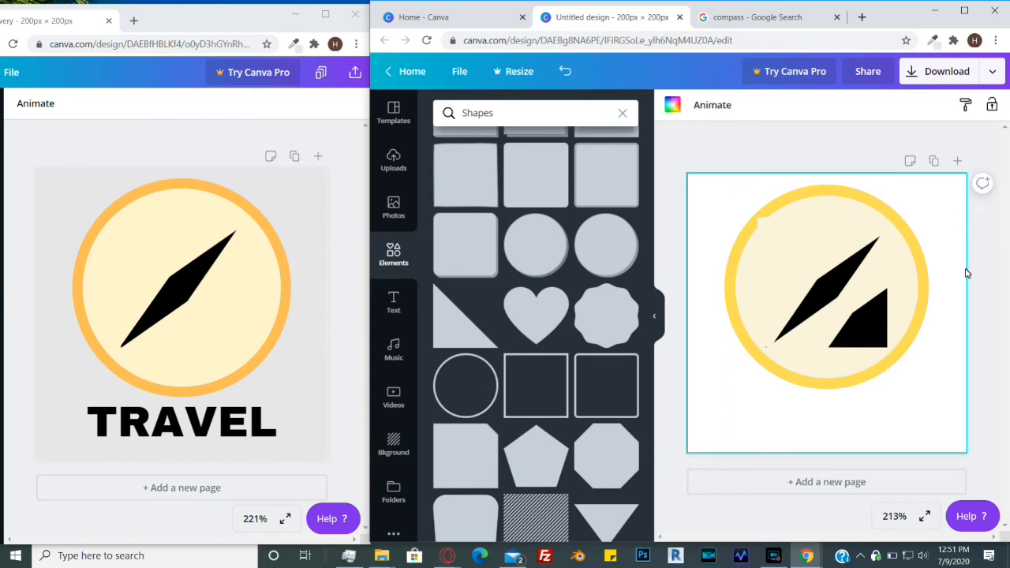
- Nudge the cream triangle slightly down and right to fine-tune its position over the upper-left corner
{"action": "left_click", "coordinate": [777, 234]}
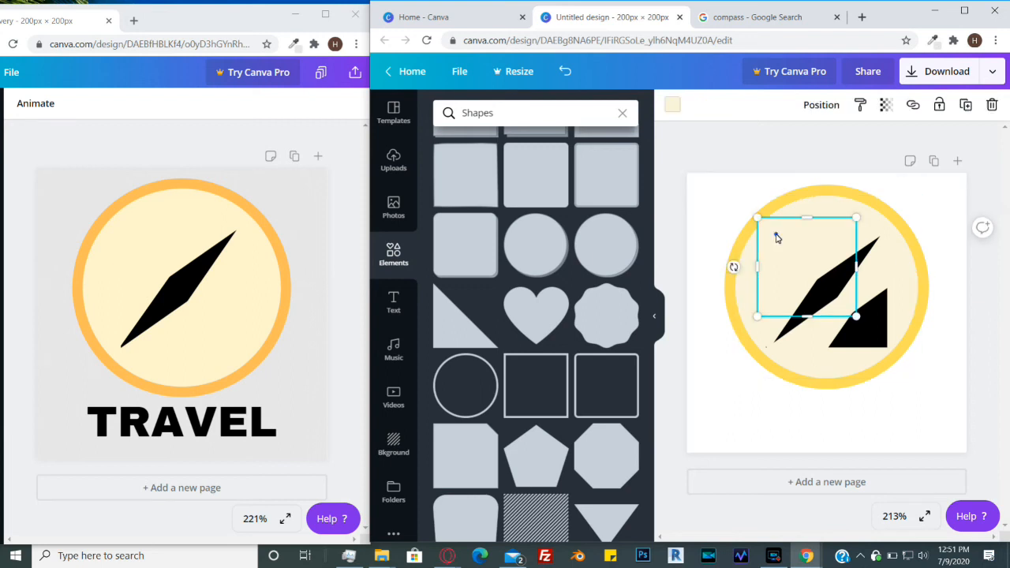
{"action": "key", "text": "Down"}
{"action": "key", "text": "Down"}
{"action": "key", "text": "Right"}
{"action": "key", "text": "Right"}
{"action": "left_click", "coordinate": [950, 215]}
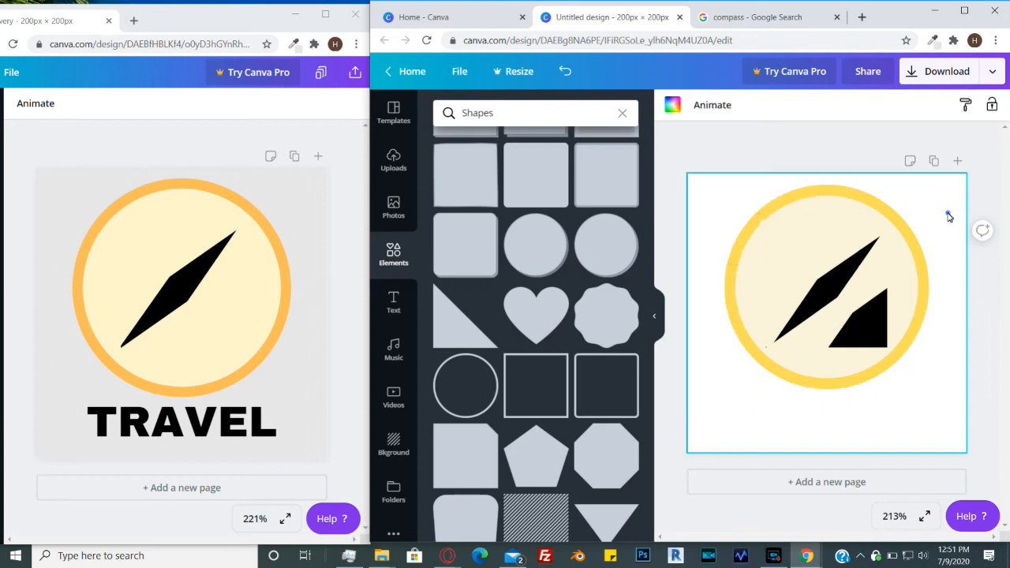
{"action": "left_click", "coordinate": [780, 251]}
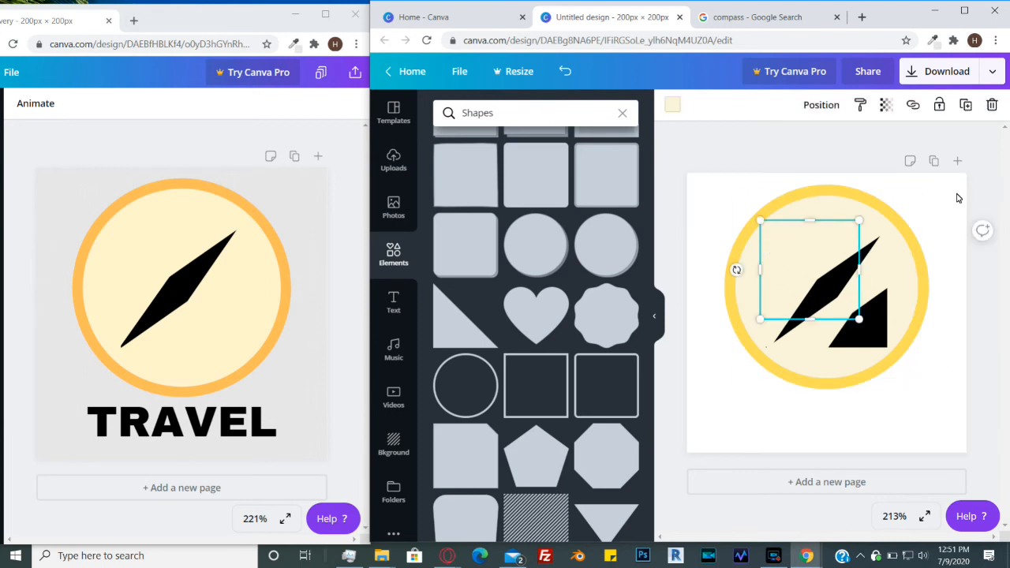
{"action": "key", "text": "Down"}
{"action": "key", "text": "Right"}
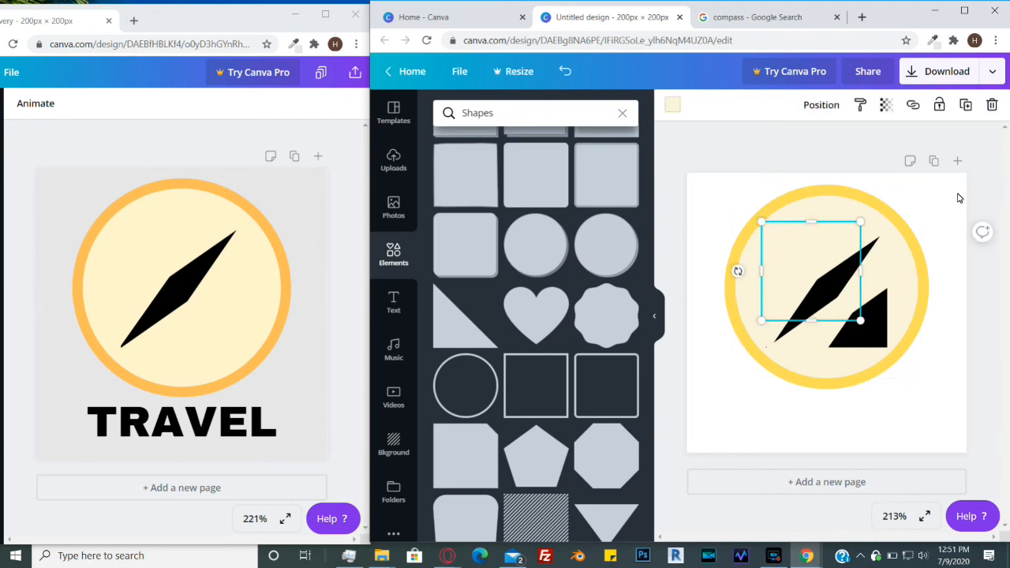
{"action": "left_click", "coordinate": [958, 202]}
{"action": "left_click", "coordinate": [797, 260]}
{"action": "left_click", "coordinate": [955, 214]}
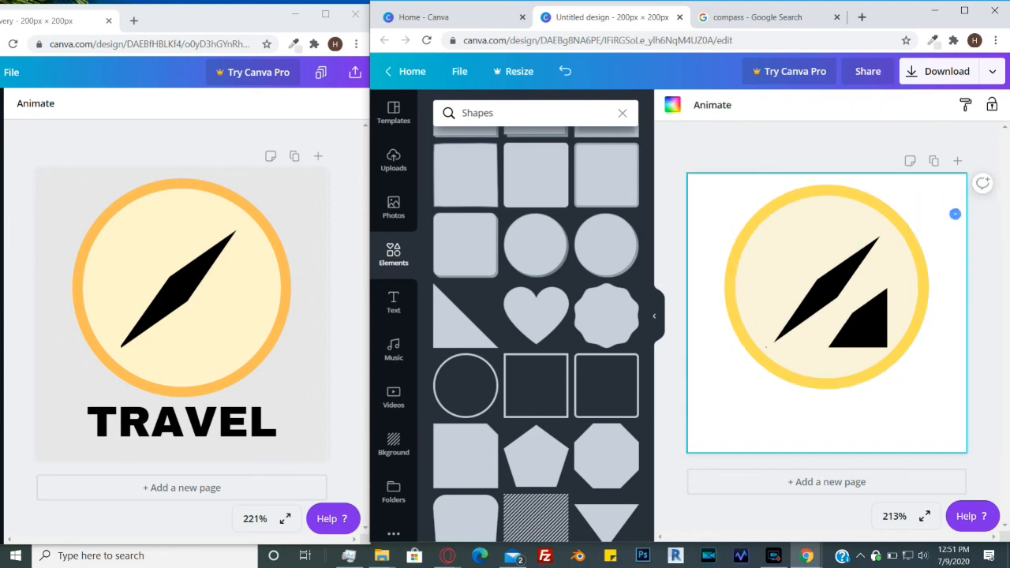
- Move and rotate a cream triangle so it covers the lower-right black corner of the needle
{"action": "left_click", "coordinate": [825, 248]}
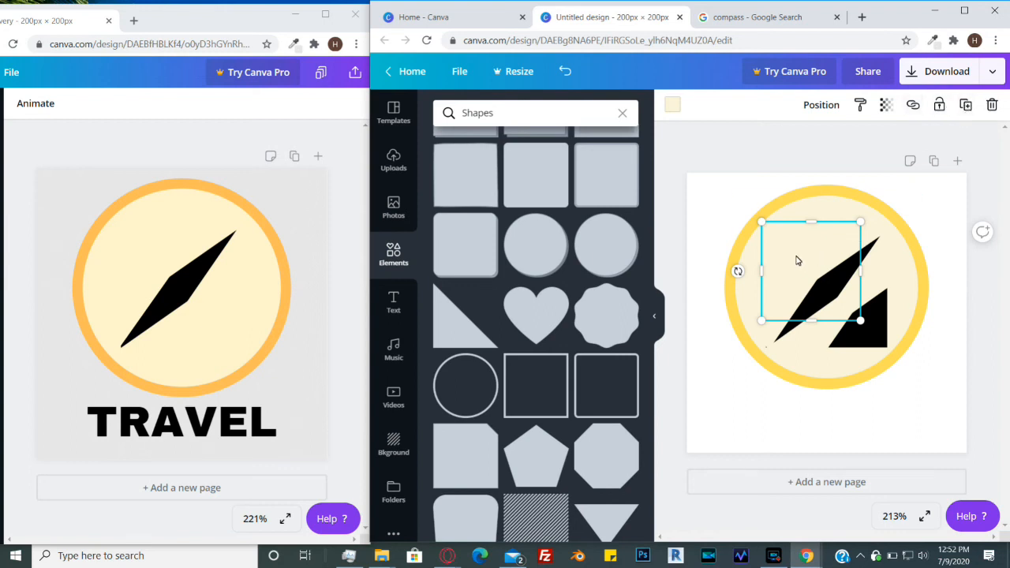
{"action": "left_click_drag", "start_coordinate": [794, 242], "coordinate": [830, 244]}
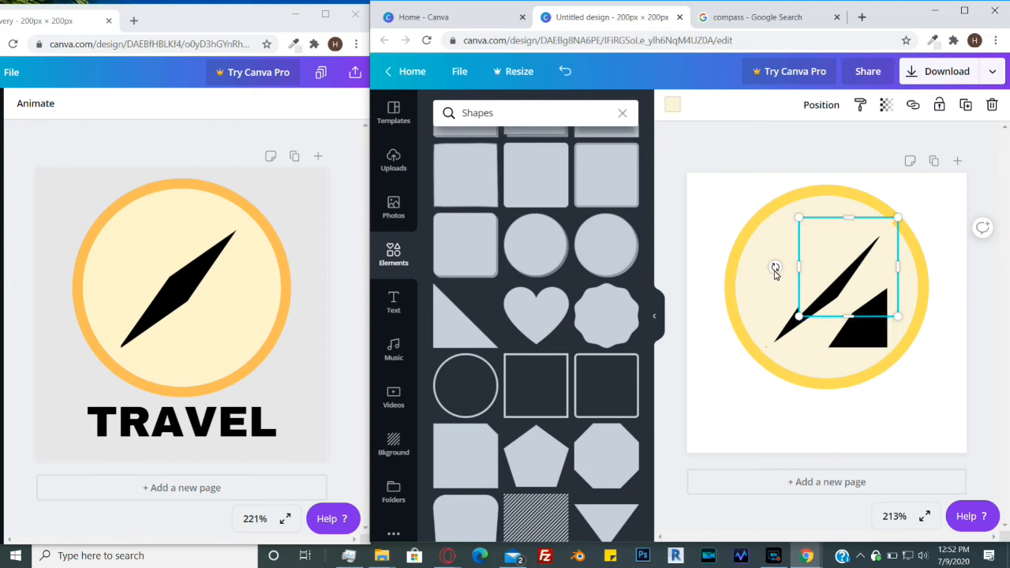
{"action": "left_click_drag", "start_coordinate": [776, 270], "coordinate": [866, 319]}
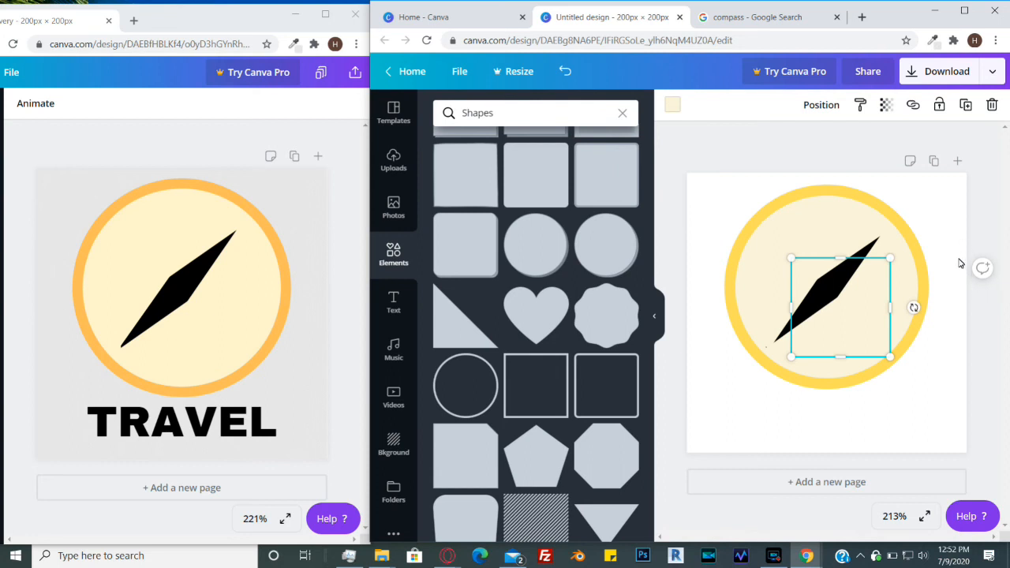
{"action": "left_click", "coordinate": [941, 197]}
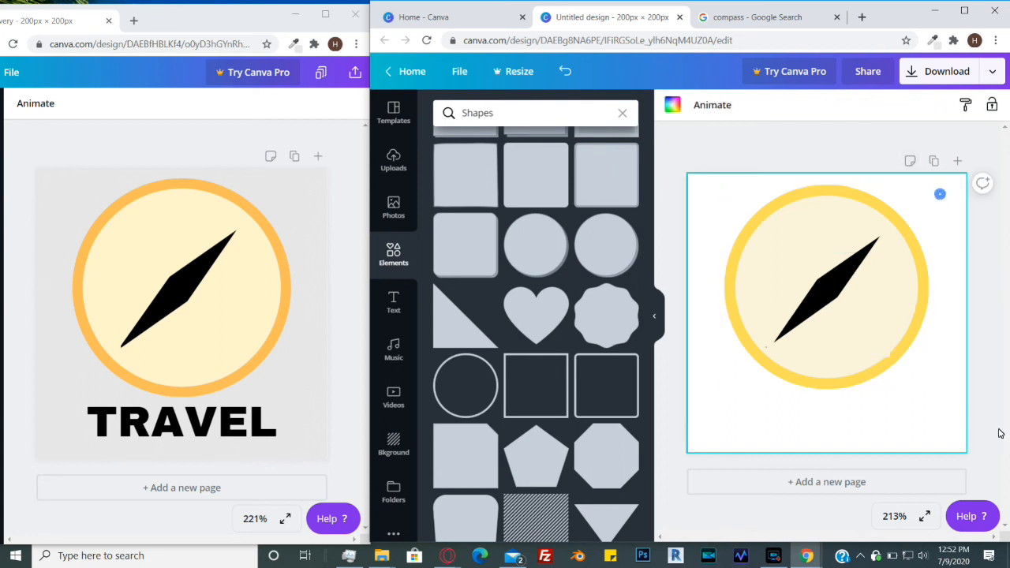
{"action": "left_click", "coordinate": [871, 311]}
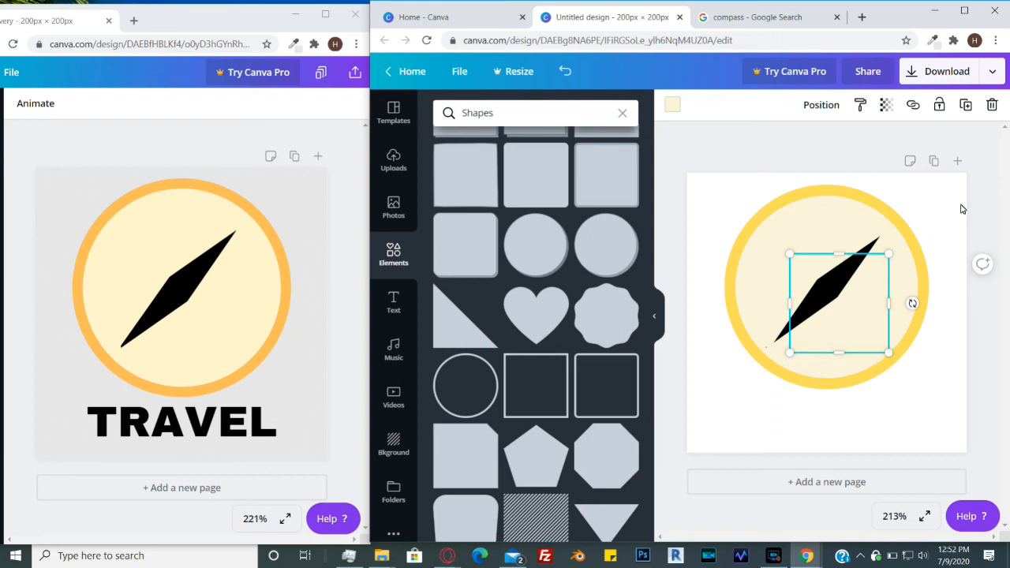
{"action": "left_click", "coordinate": [942, 217]}
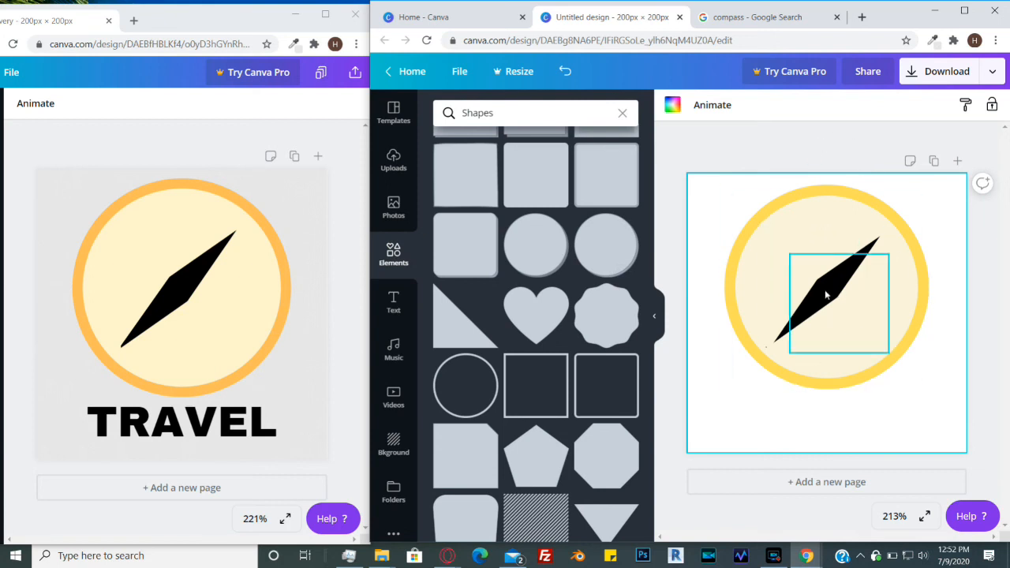
- Select all the logo's shapes together and lock them in place
{"action": "left_click", "coordinate": [951, 360]}
{"action": "left_click_drag", "start_coordinate": [941, 376], "coordinate": [730, 192]}
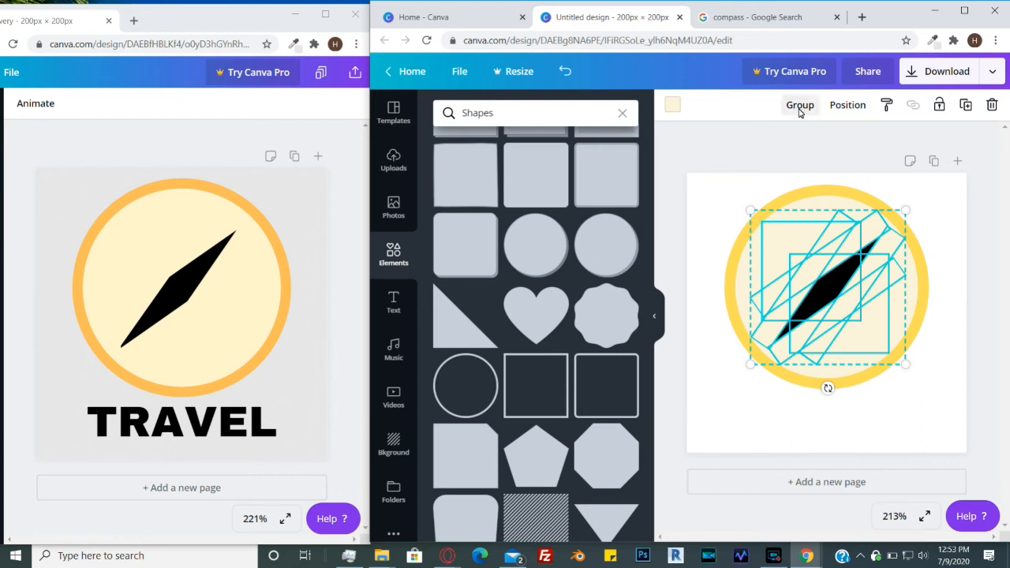
{"action": "left_click", "coordinate": [945, 345]}
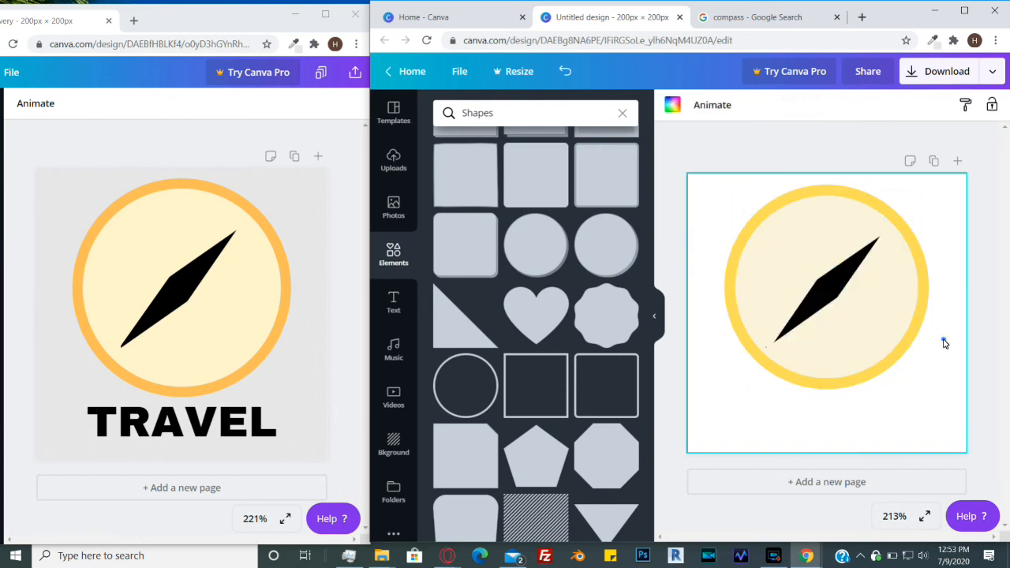
{"action": "left_click_drag", "start_coordinate": [944, 370], "coordinate": [698, 194]}
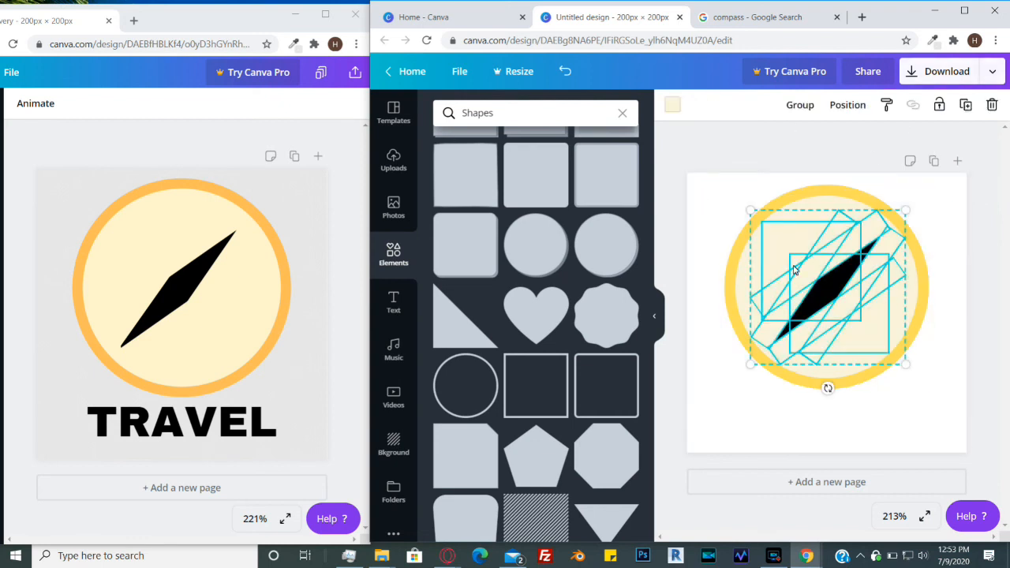
{"action": "left_click", "coordinate": [940, 106]}
{"action": "left_click", "coordinate": [936, 307]}
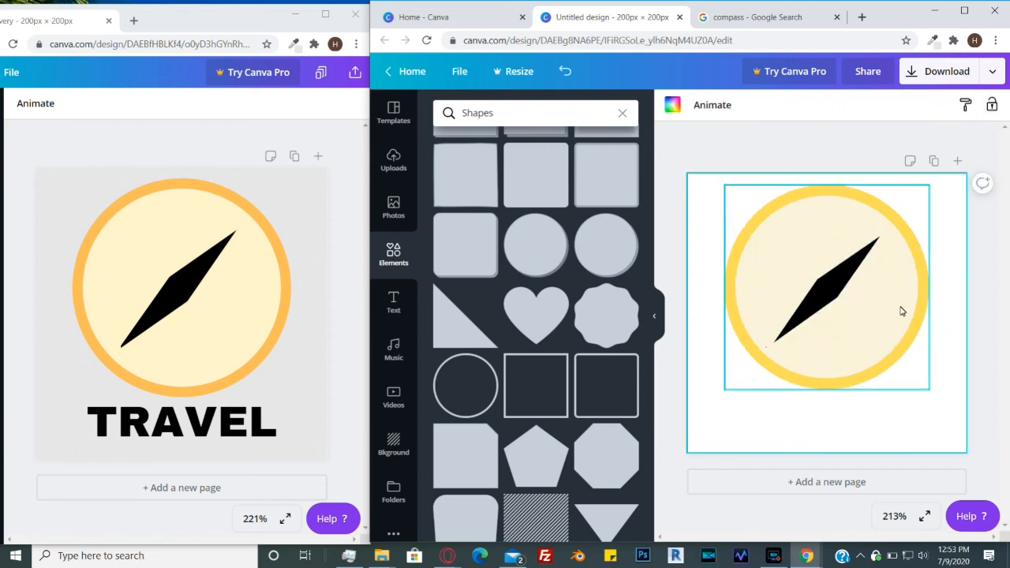
- Try selecting and dragging the logo's pieces to check they stay locked
{"action": "left_click", "coordinate": [877, 248]}
{"action": "left_click", "coordinate": [834, 245]}
{"action": "left_click", "coordinate": [850, 253]}
{"action": "left_click", "coordinate": [819, 291]}
{"action": "left_click", "coordinate": [807, 279]}
{"action": "left_click", "coordinate": [822, 244]}
{"action": "left_click_drag", "start_coordinate": [819, 282], "coordinate": [818, 333]}
{"action": "left_click_drag", "start_coordinate": [761, 235], "coordinate": [778, 337]}
{"action": "left_click", "coordinate": [749, 255]}
{"action": "left_click", "coordinate": [747, 284]}
{"action": "left_click", "coordinate": [775, 285]}
{"action": "left_click_drag", "start_coordinate": [779, 242], "coordinate": [792, 258]}
{"action": "left_click", "coordinate": [778, 242]}
{"action": "left_click", "coordinate": [794, 226]}
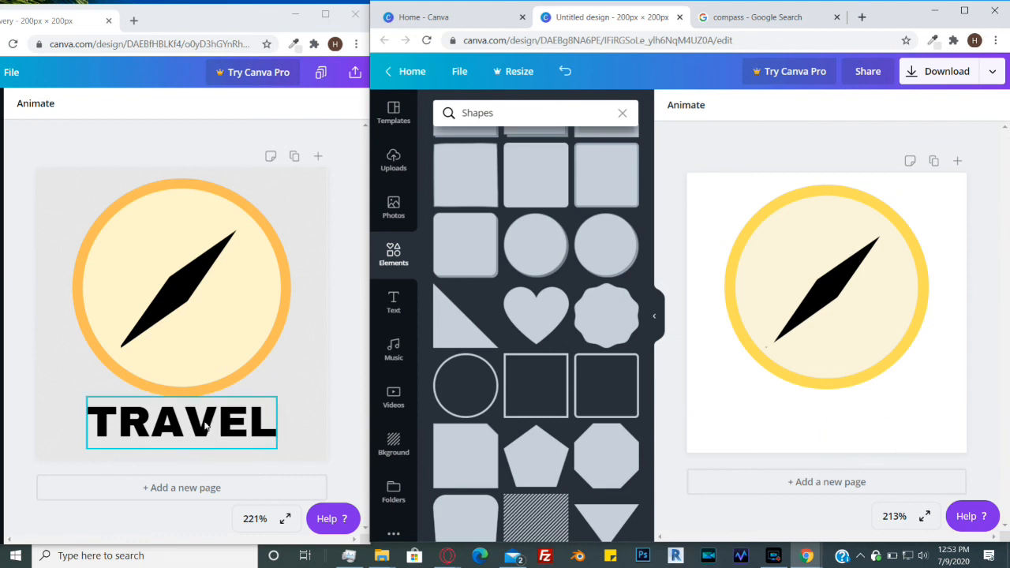
- Add a heading text box and move it below the compass circle
{"action": "left_click", "coordinate": [396, 308]}
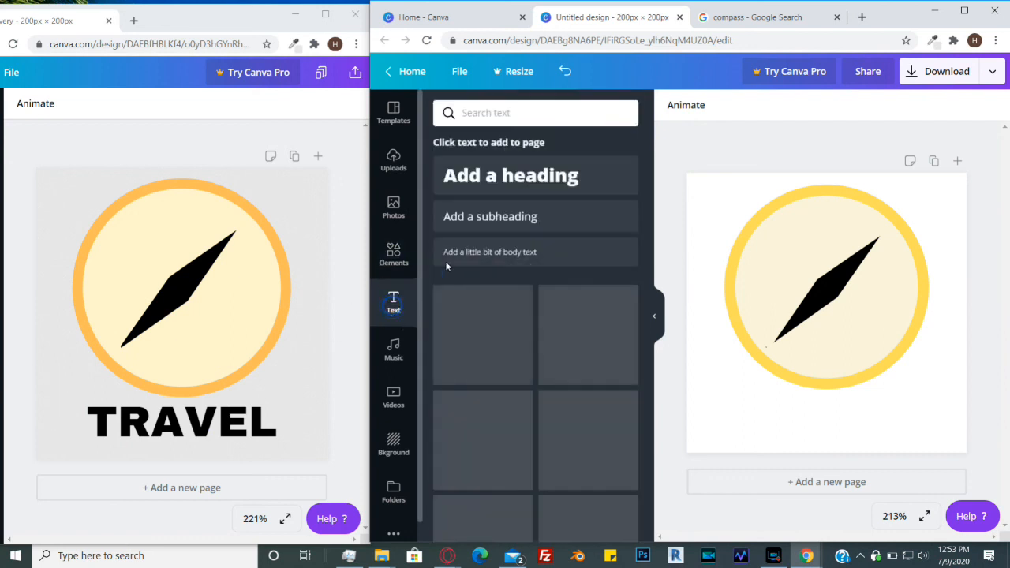
{"action": "left_click", "coordinate": [511, 183]}
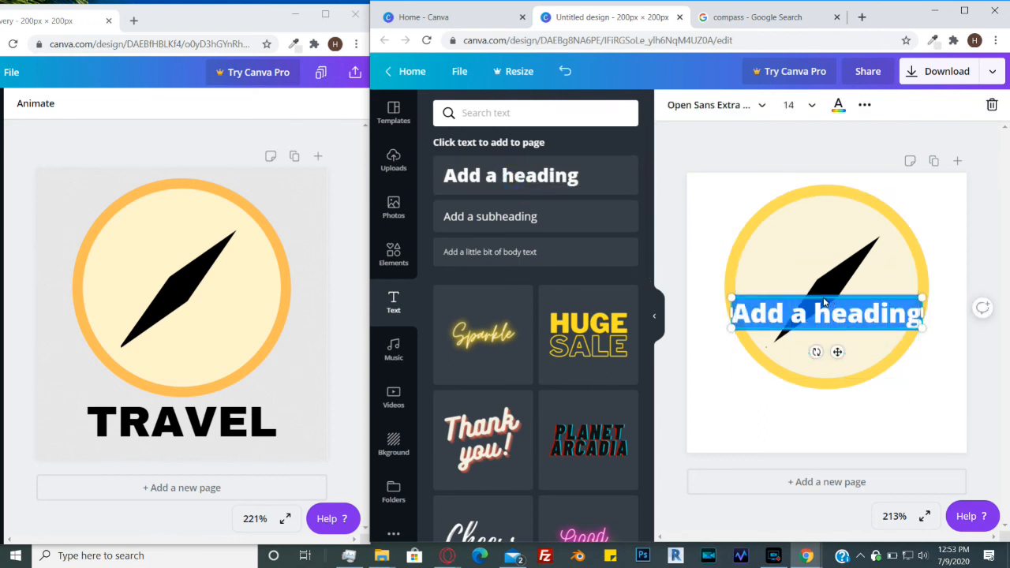
{"action": "left_click_drag", "start_coordinate": [826, 303], "coordinate": [825, 409]}
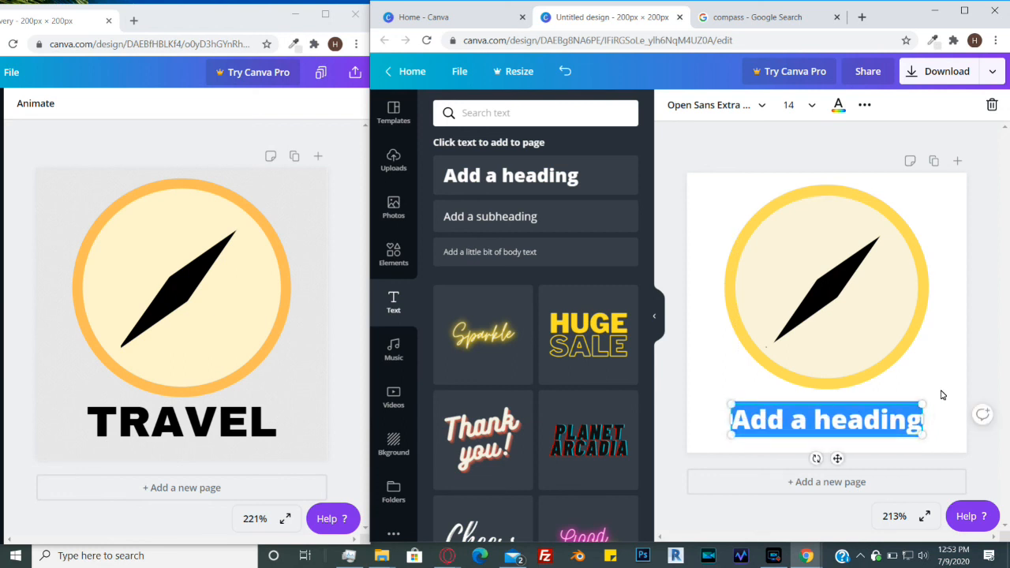
{"action": "left_click", "coordinate": [944, 393]}
- Replace the heading text with TRAVEL
{"action": "left_click", "coordinate": [849, 423]}
{"action": "left_click", "coordinate": [848, 423]}
{"action": "key", "text": "BackSpace"}
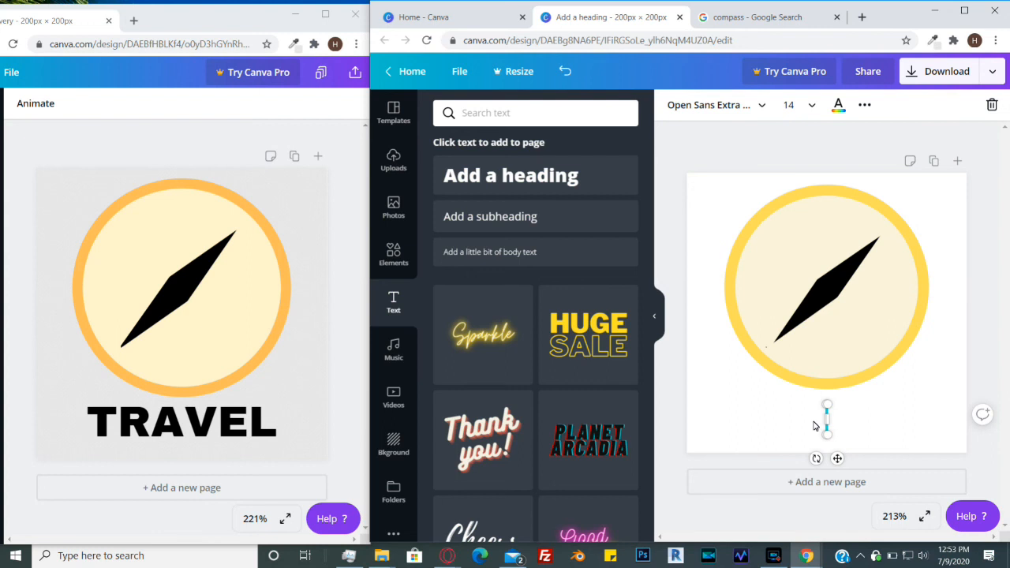
{"action": "type", "text": "TRAVELS"}
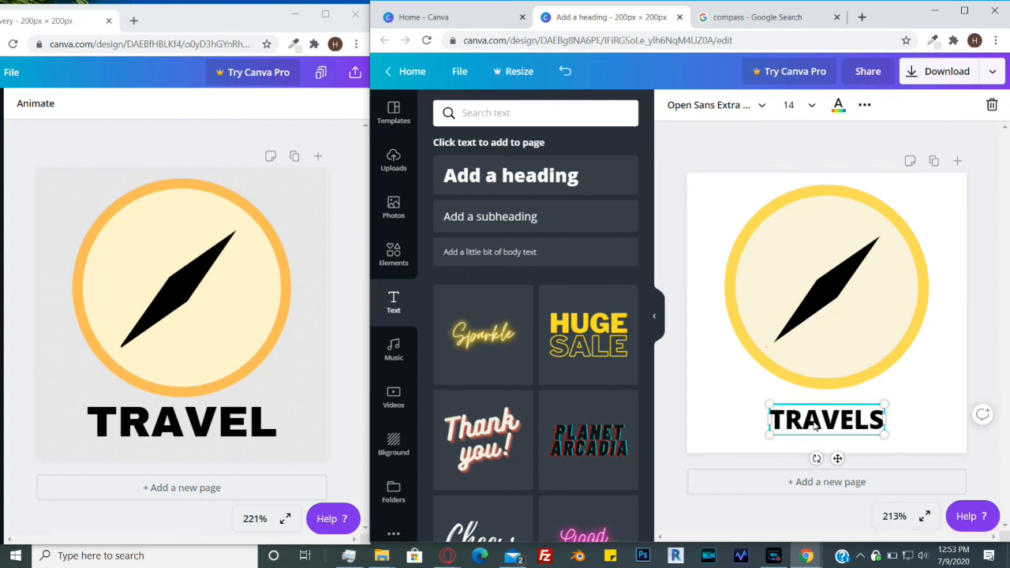
{"action": "key", "text": "BackSpace"}
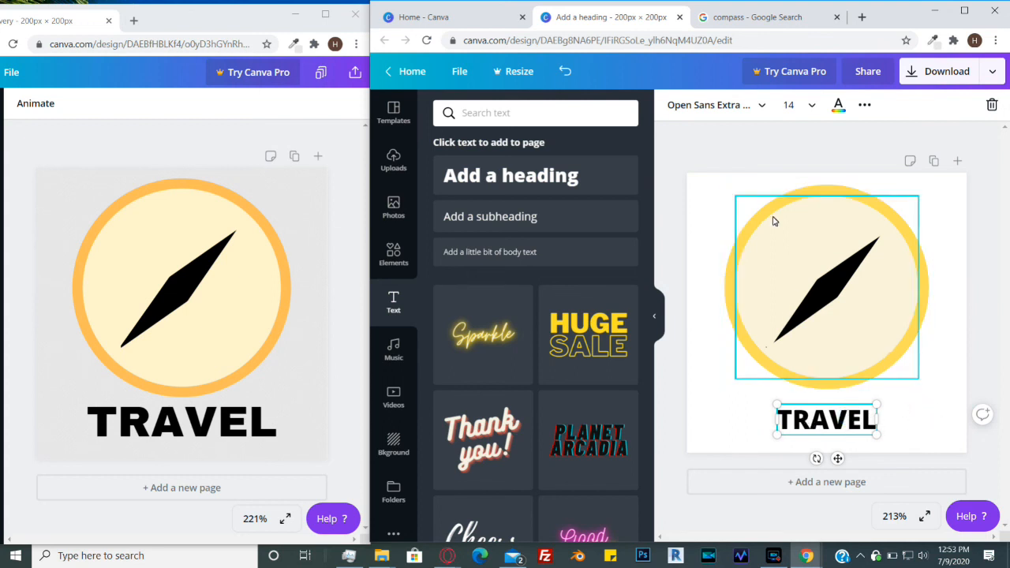
- Set the heading's font size to 21 and shift it slightly upward
{"action": "left_click", "coordinate": [815, 107]}
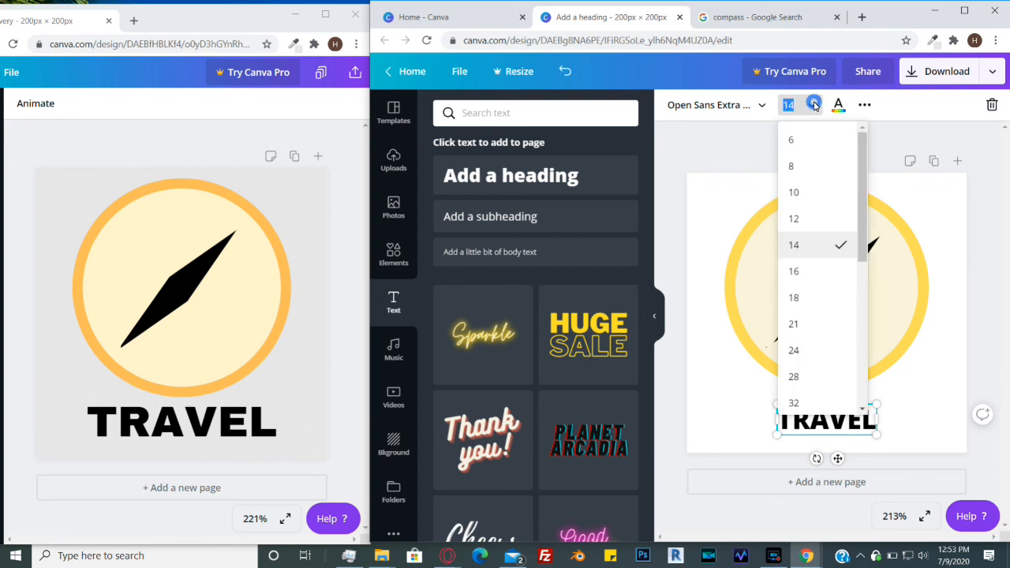
{"action": "left_click", "coordinate": [814, 302]}
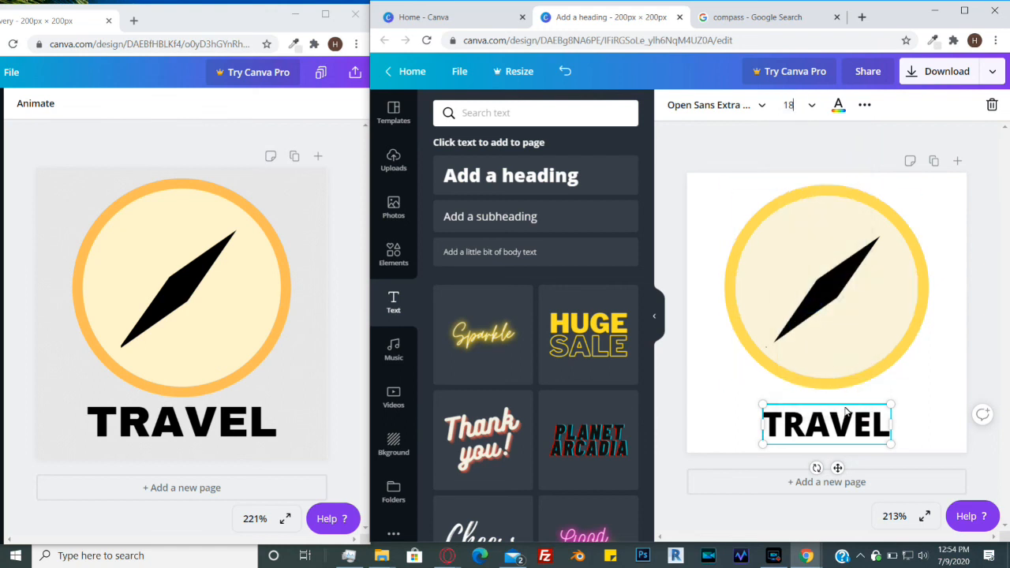
{"action": "left_click", "coordinate": [799, 105]}
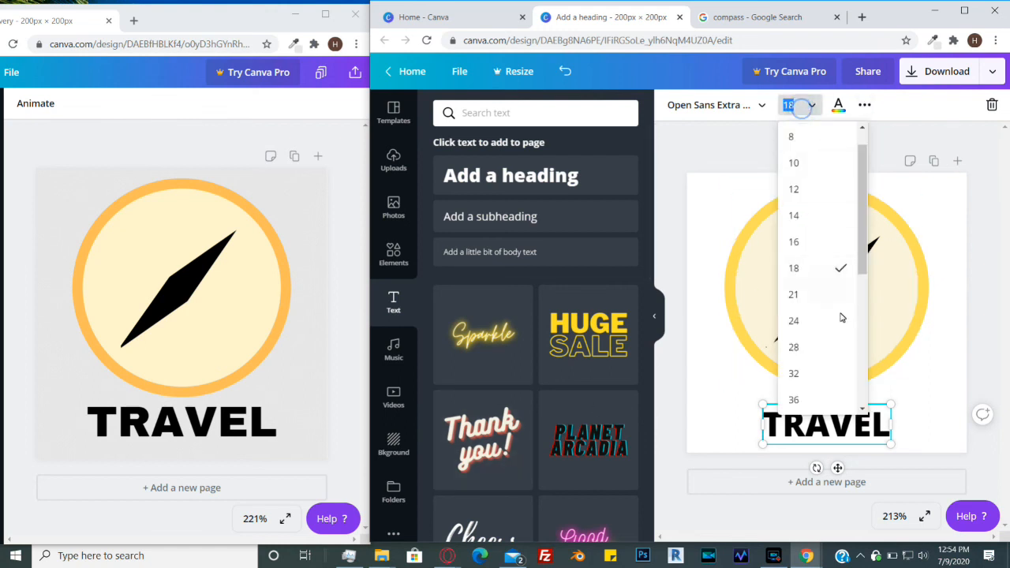
{"action": "left_click", "coordinate": [801, 295]}
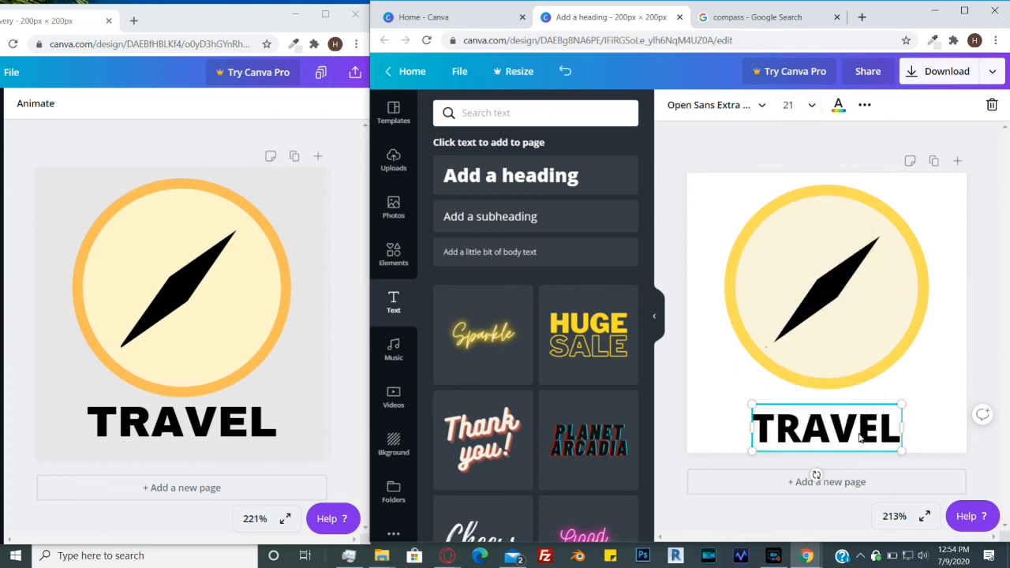
{"action": "left_click_drag", "start_coordinate": [856, 406], "coordinate": [859, 397]}
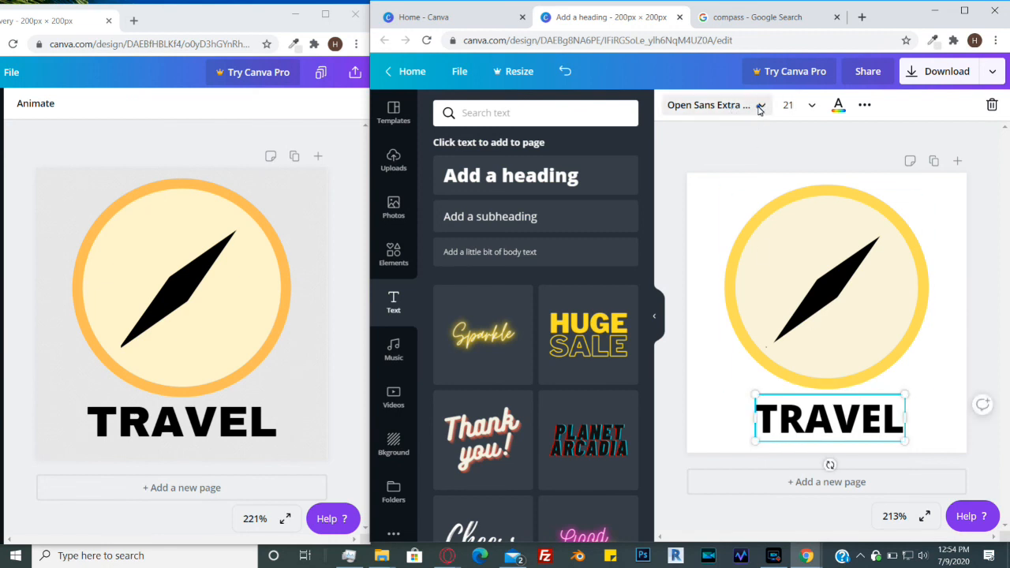
- Change the heading's font to Archivo Black
{"action": "left_click", "coordinate": [759, 110]}
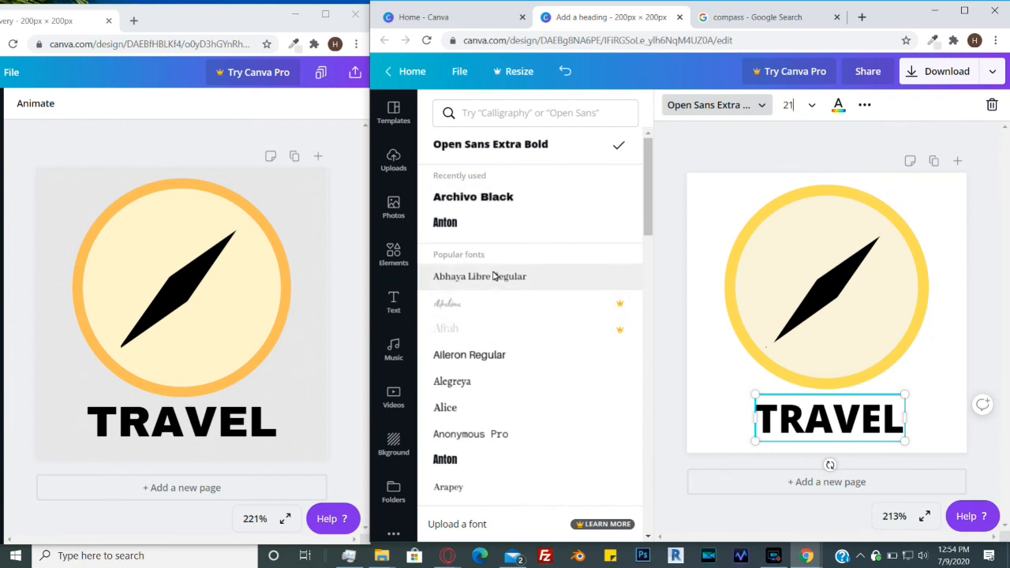
{"action": "scroll", "coordinate": [494, 277], "scroll_direction": "down", "scroll_amount": 5}
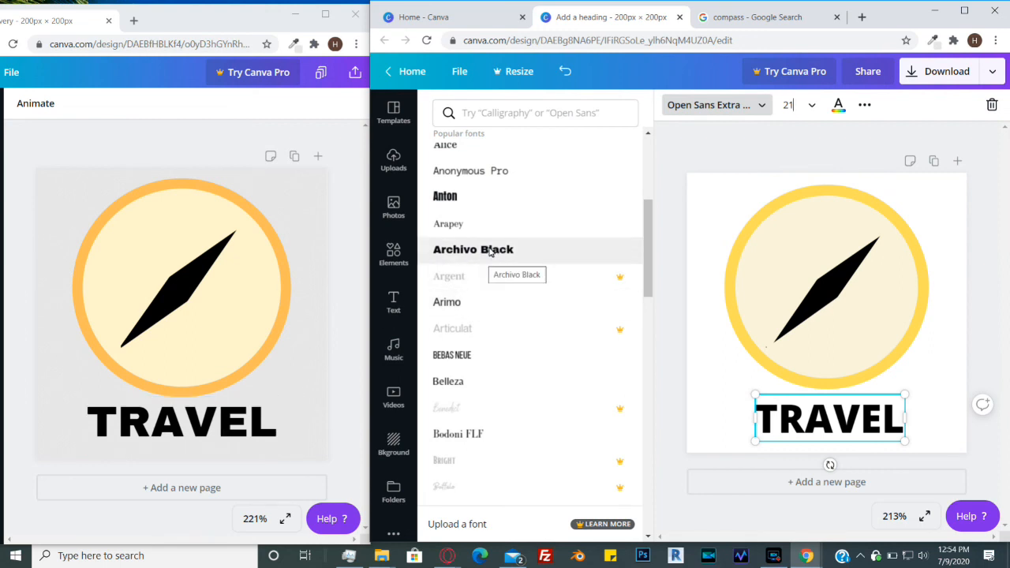
{"action": "scroll", "coordinate": [641, 355], "scroll_direction": "down", "scroll_amount": 6}
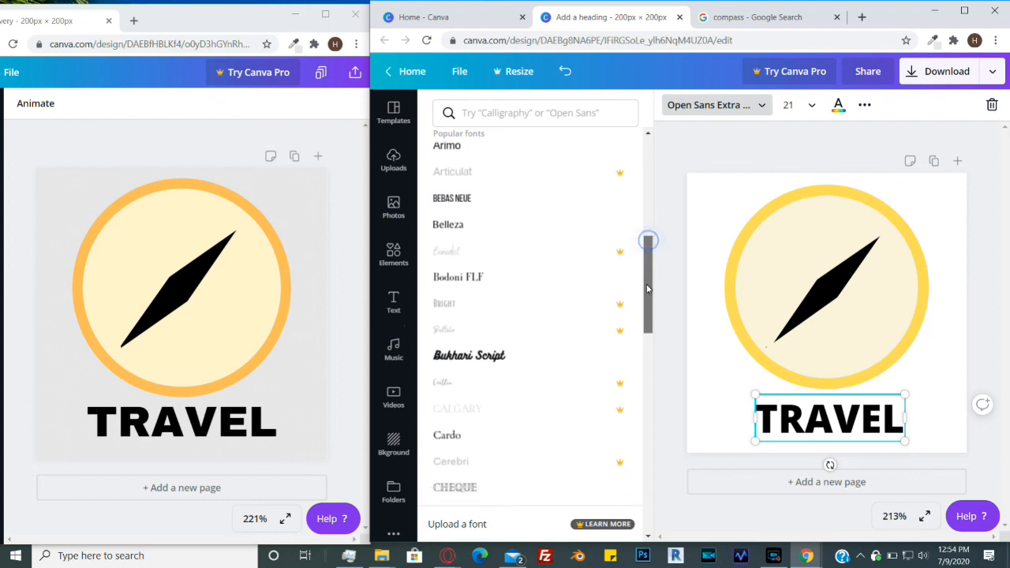
{"action": "scroll", "coordinate": [637, 418], "scroll_direction": "down", "scroll_amount": 10}
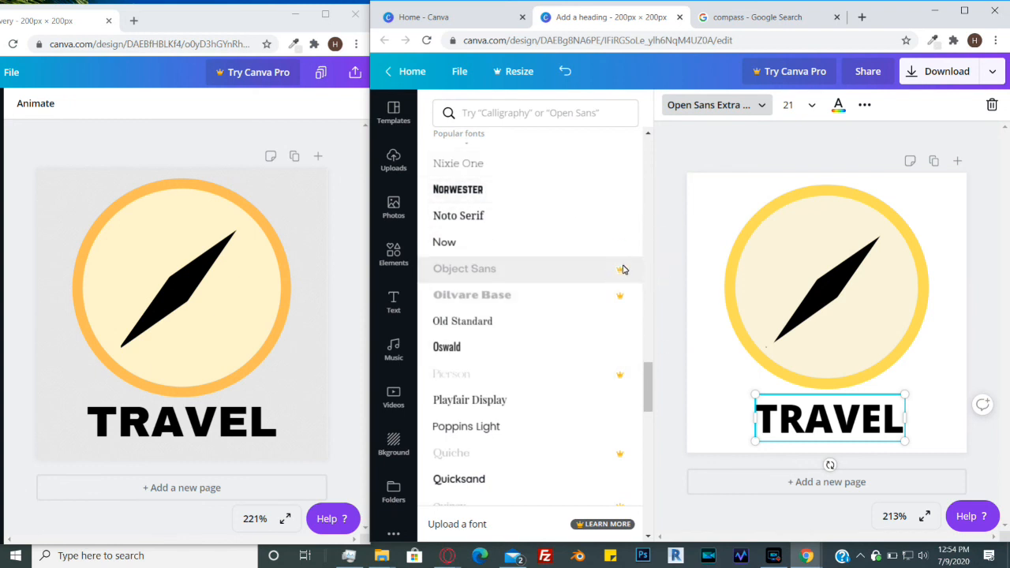
{"action": "left_click_drag", "start_coordinate": [651, 393], "coordinate": [661, 178]}
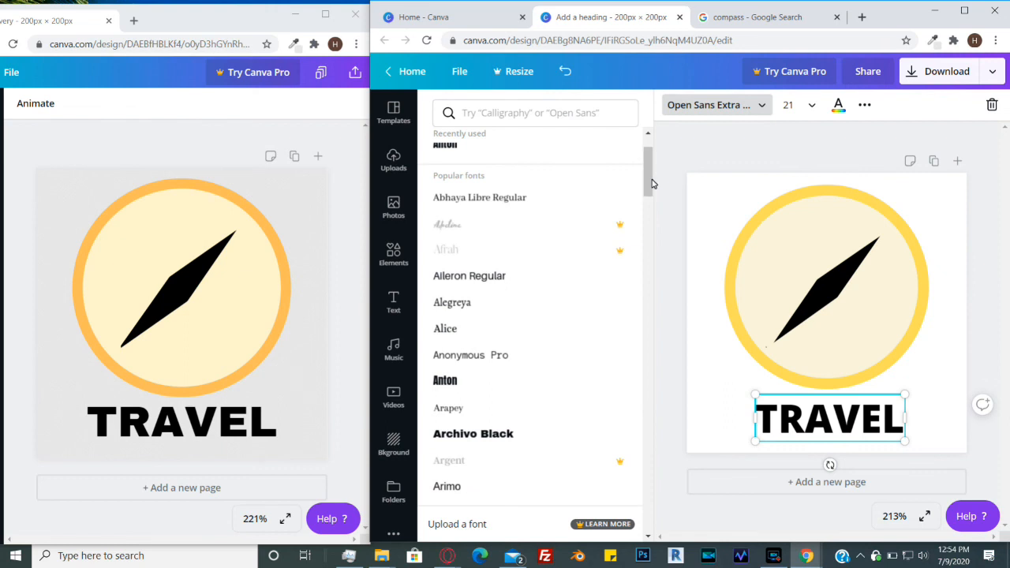
{"action": "left_click", "coordinate": [508, 436]}
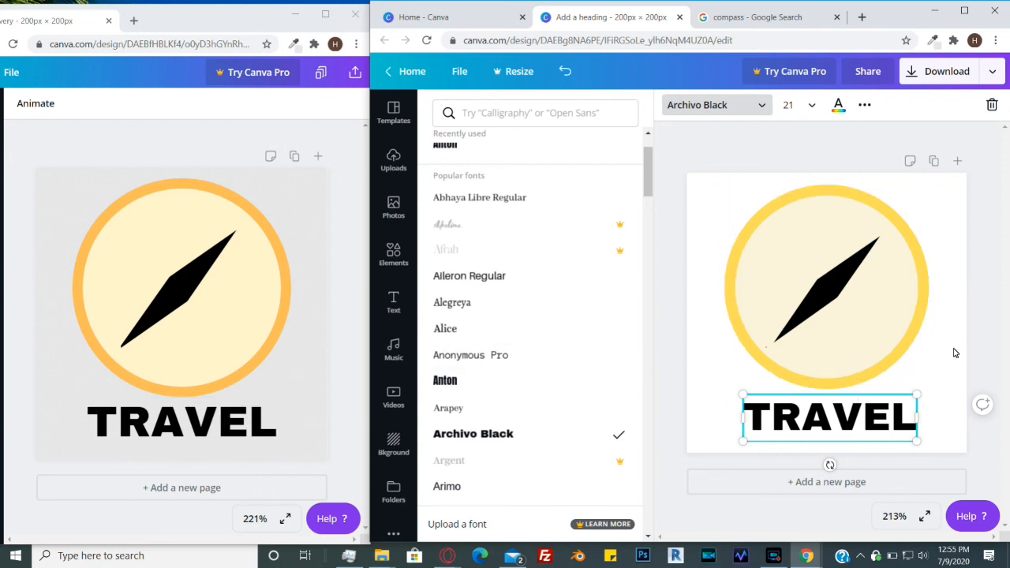
{"action": "key", "text": "Escape"}
{"action": "left_click", "coordinate": [953, 299]}
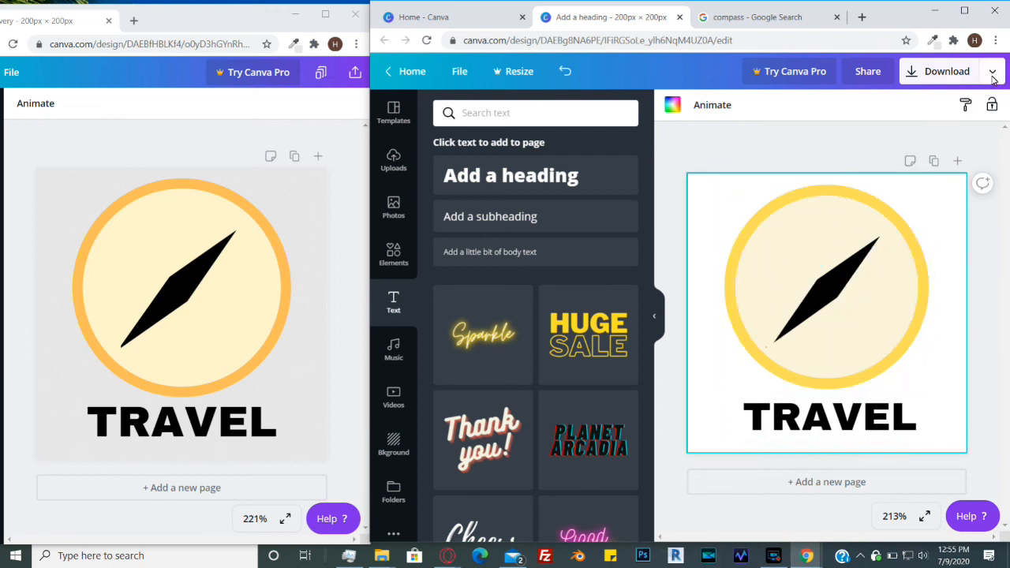
{"action": "left_click", "coordinate": [922, 77]}
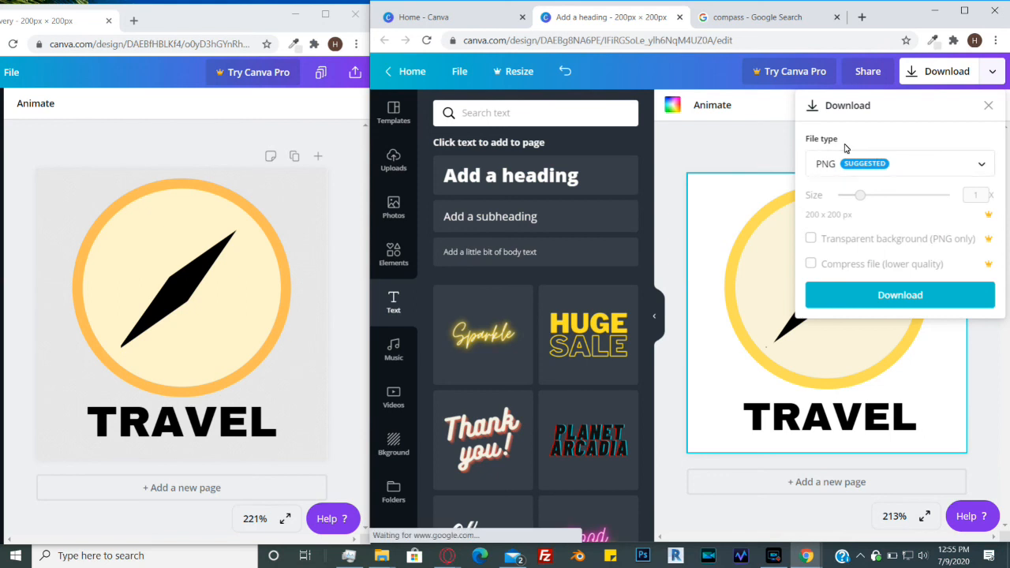
{"action": "left_click", "coordinate": [948, 167]}
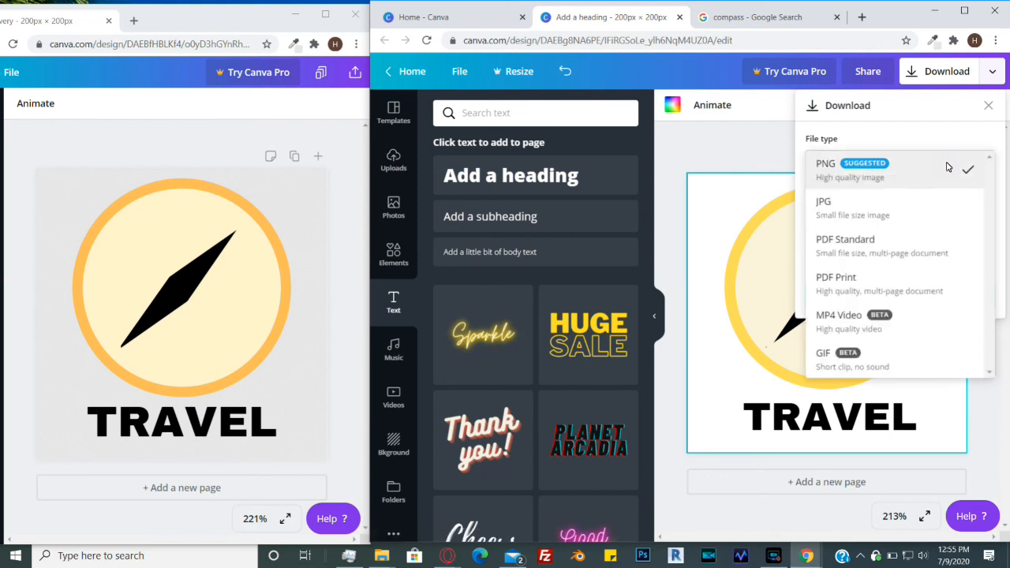
{"action": "left_click", "coordinate": [880, 171]}
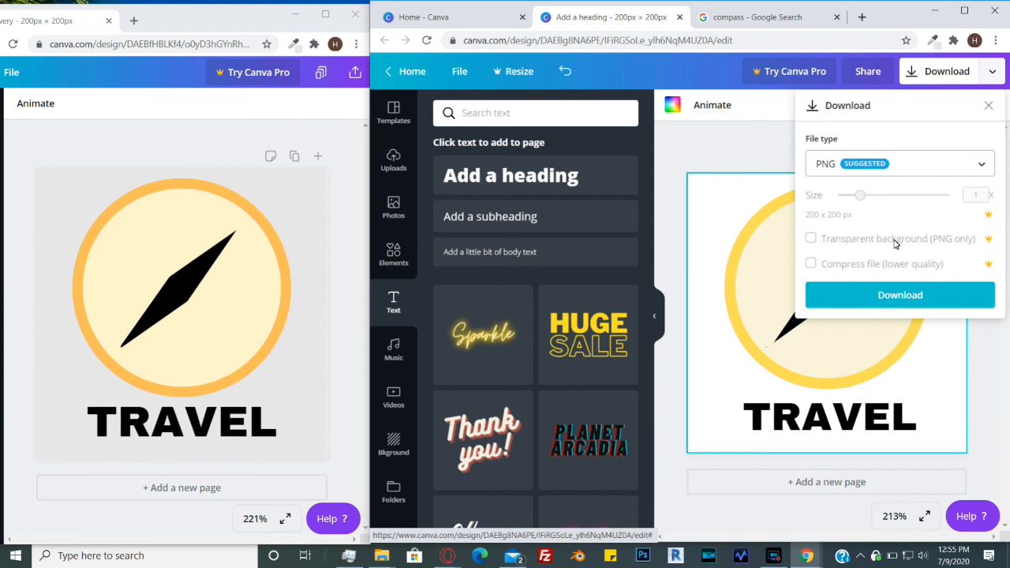
{"action": "left_click", "coordinate": [733, 142]}
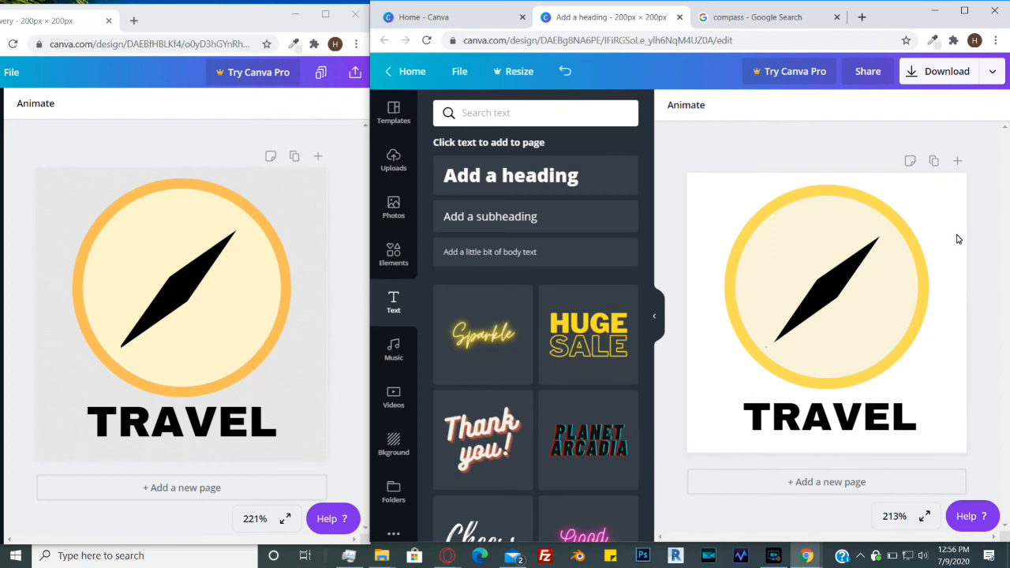
{"action": "left_click", "coordinate": [995, 72]}
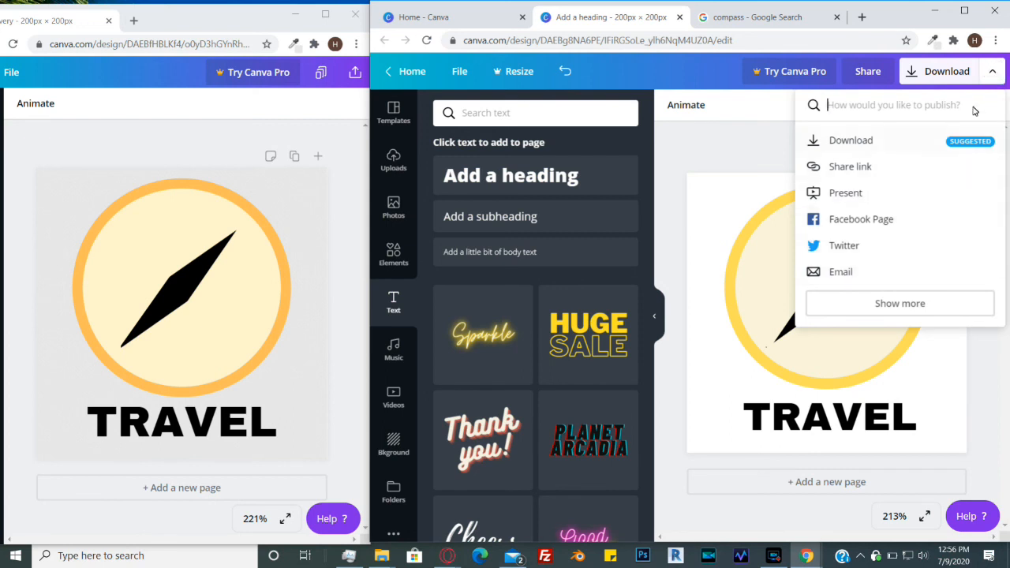
{"action": "left_click", "coordinate": [991, 75]}
{"action": "left_click", "coordinate": [939, 71]}
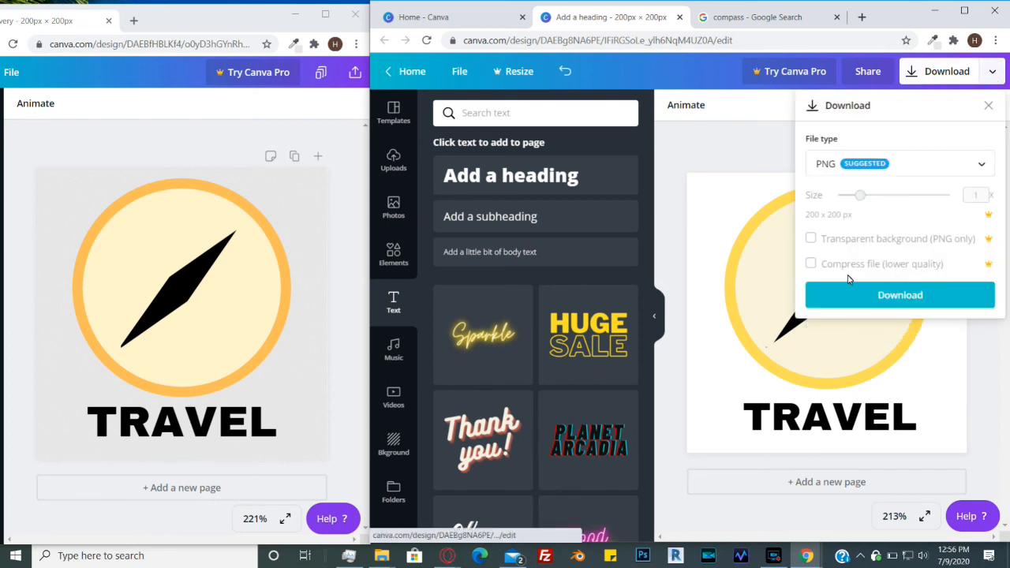
{"action": "left_click", "coordinate": [765, 139]}
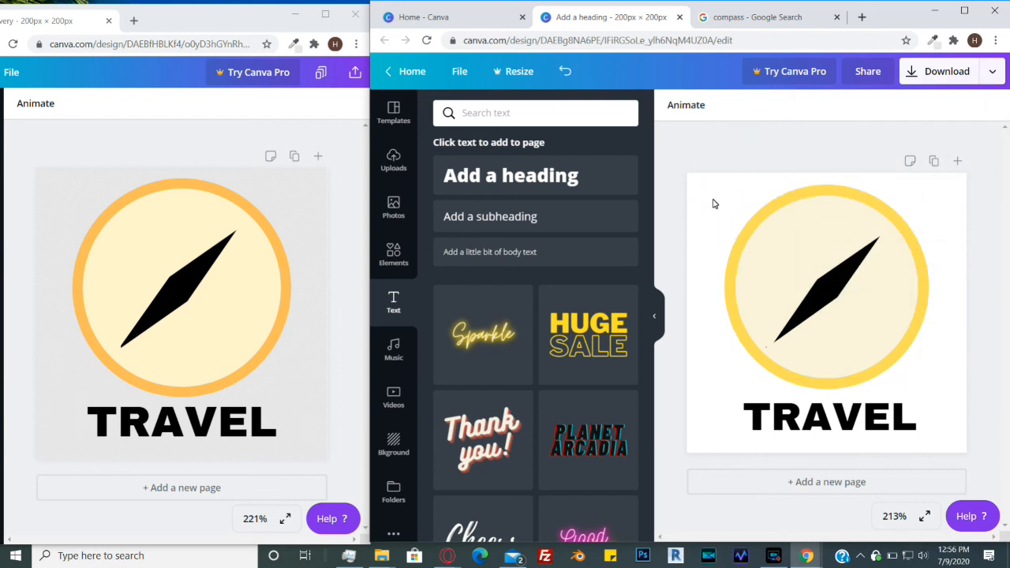
- Set the page background colour to #e7e7e7
{"action": "left_click", "coordinate": [703, 227]}
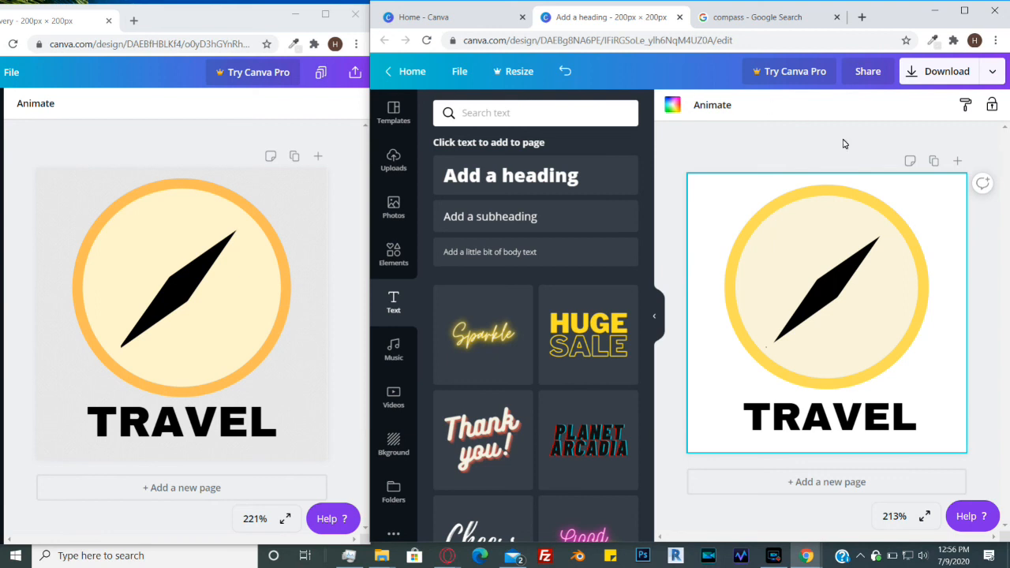
{"action": "left_click", "coordinate": [675, 110]}
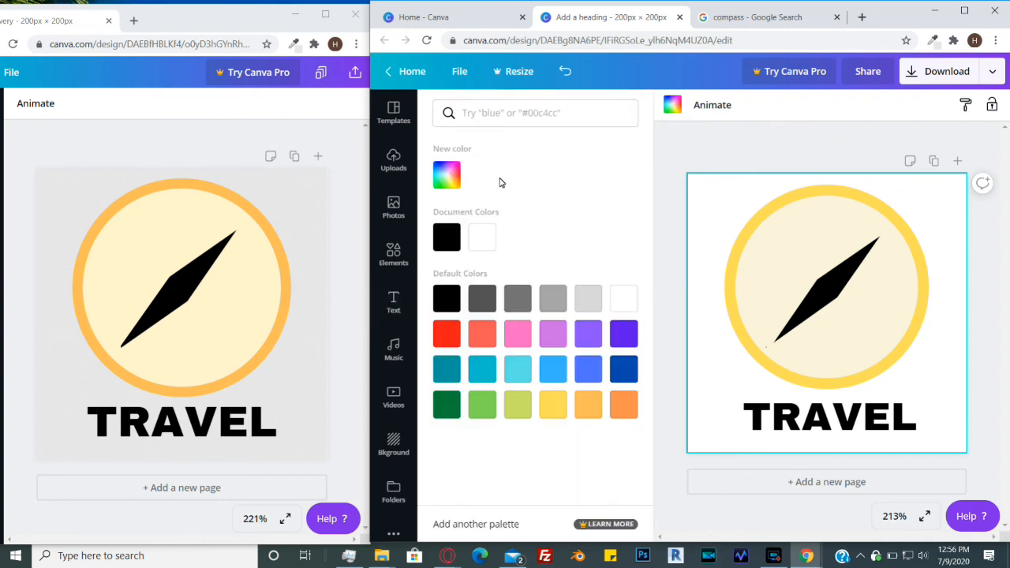
{"action": "left_click", "coordinate": [447, 174]}
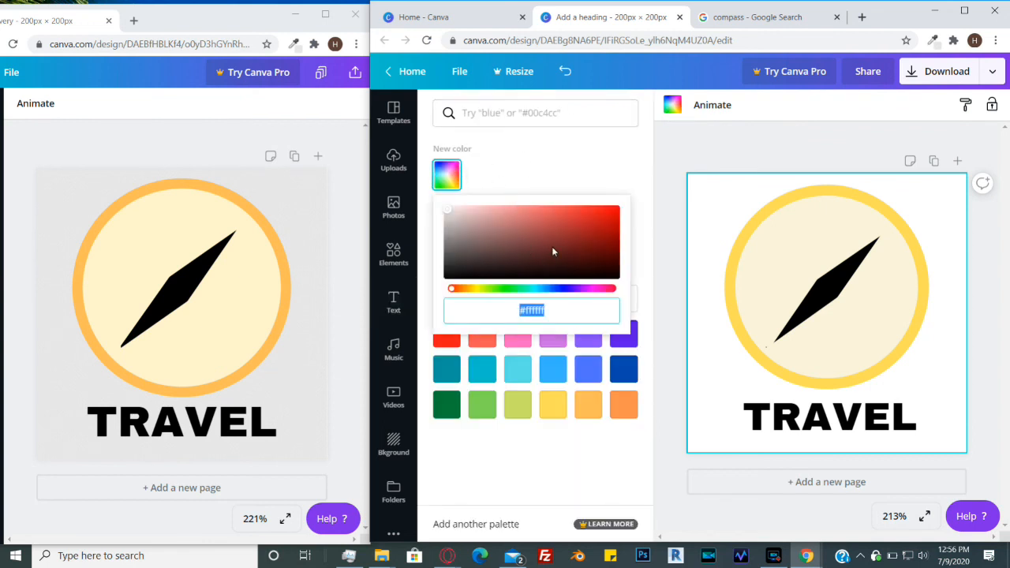
{"action": "type", "text": "#e7e"}
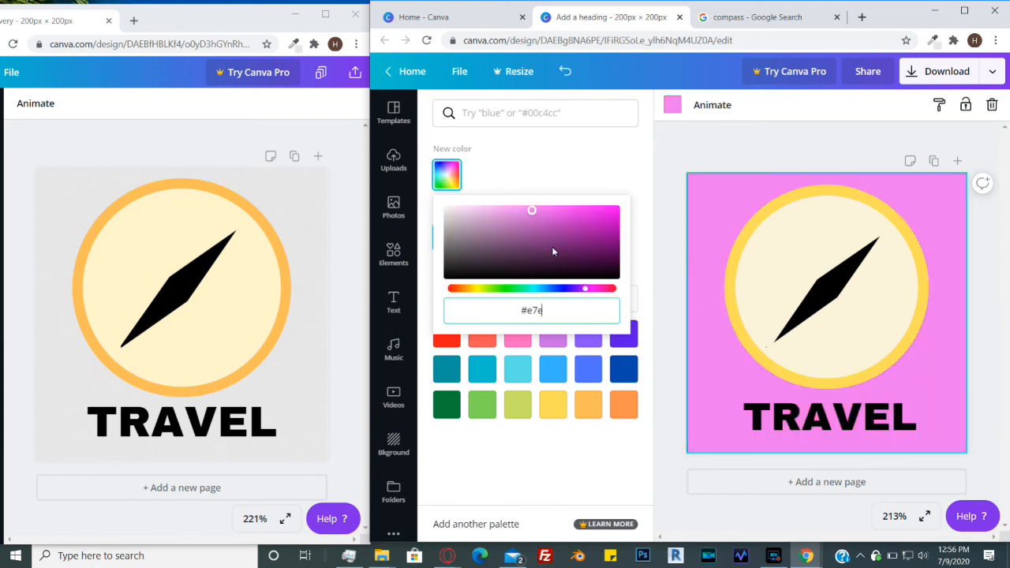
{"action": "type", "text": "7e7"}
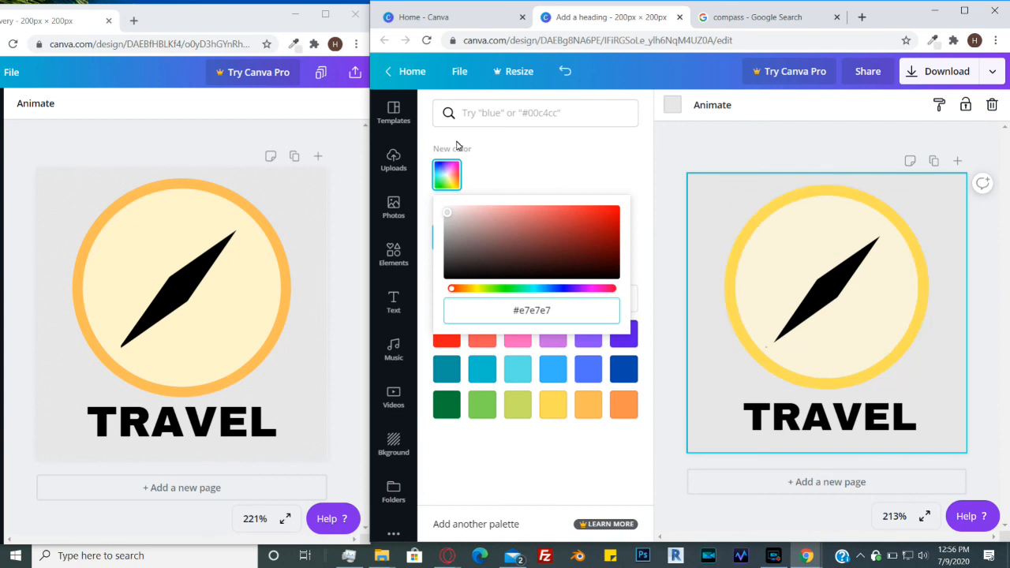
{"action": "left_click", "coordinate": [674, 111]}
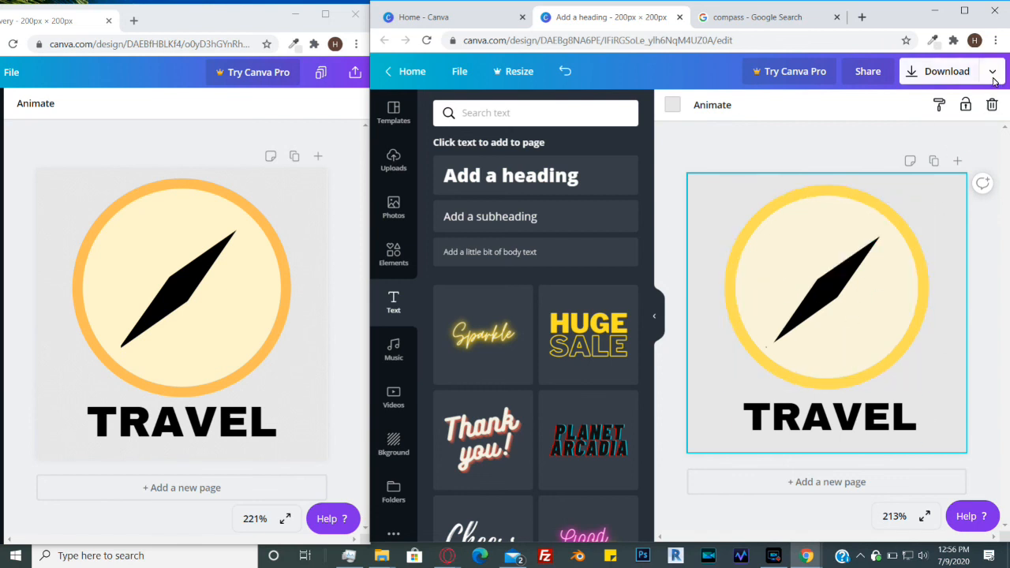
- Download the design as a PNG file and dismiss the Canva Pro offer
{"action": "left_click", "coordinate": [938, 71]}
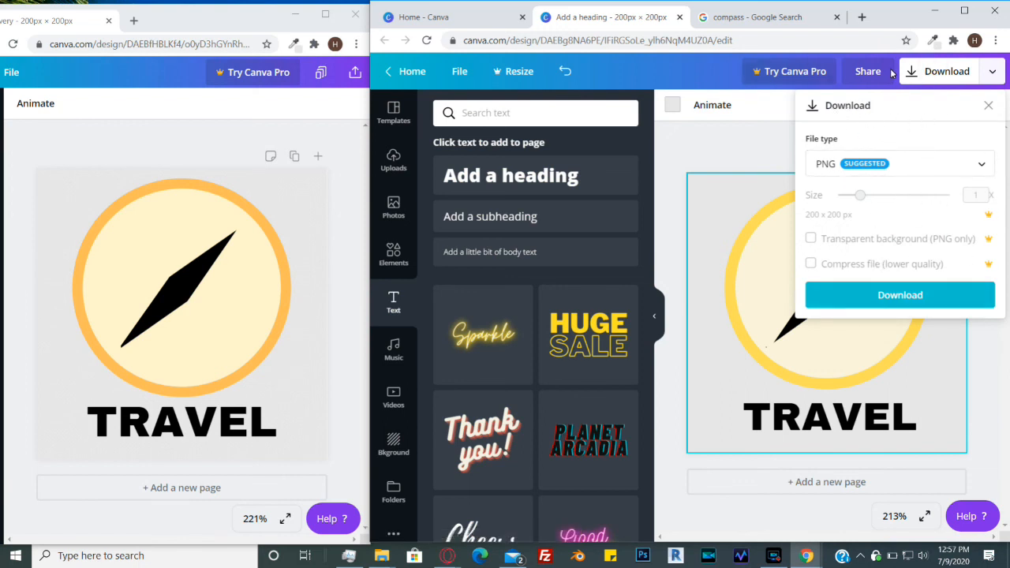
{"action": "left_click", "coordinate": [908, 298]}
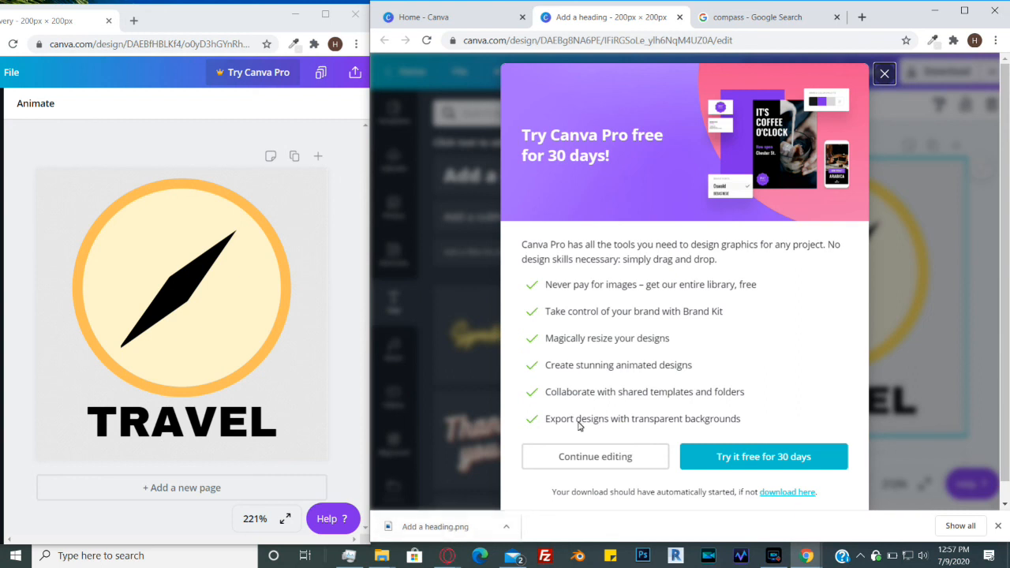
{"action": "left_click", "coordinate": [884, 74]}
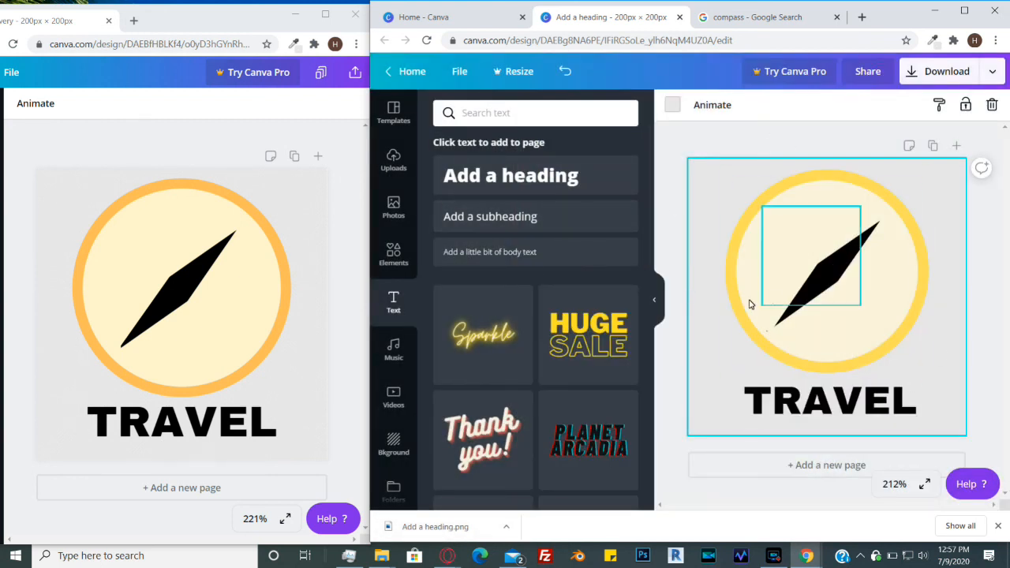